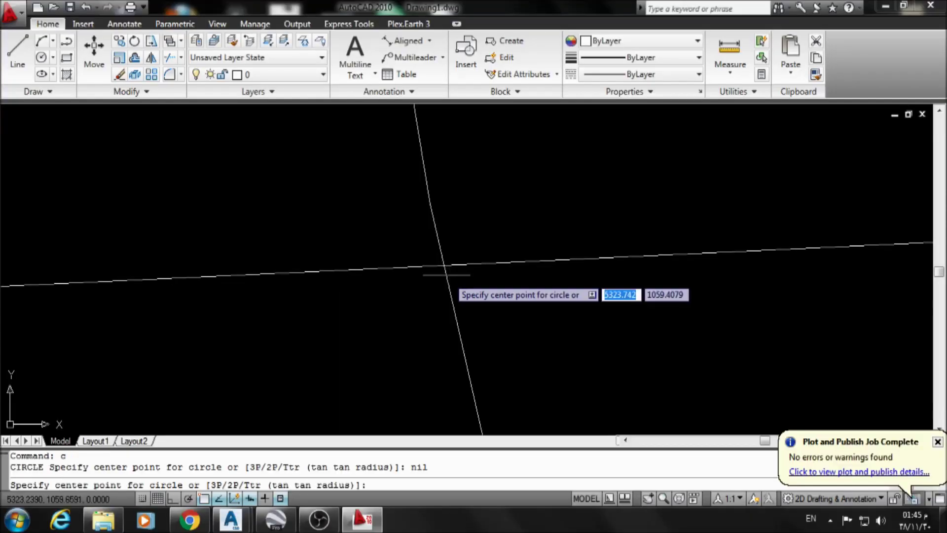
- Draw a 50 m diameter circle centred on the road centreline crossing, then zoom in
{"action": "left_click", "coordinate": [446, 275]}
{"action": "type", "text": "d"}
{"action": "key", "text": "Return"}
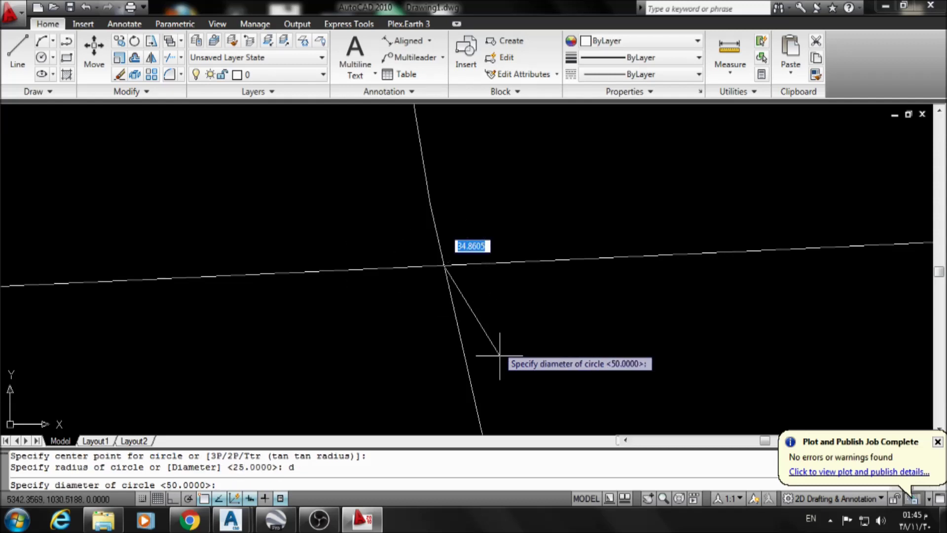
{"action": "type", "text": "0"}
{"action": "key", "text": "Return"}
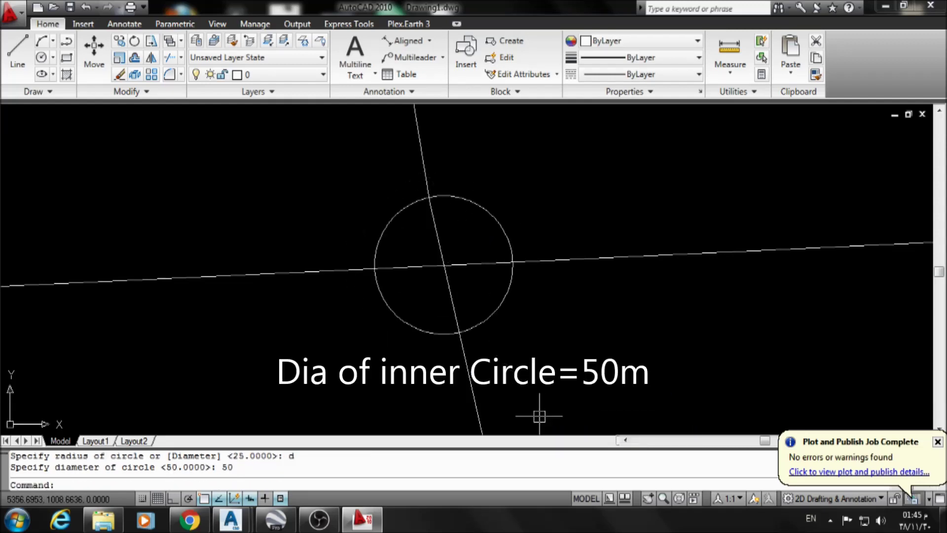
{"action": "scroll", "coordinate": [496, 345], "scroll_direction": "up", "scroll_amount": 2}
{"action": "scroll", "coordinate": [465, 264], "scroll_direction": "up", "scroll_amount": 1}
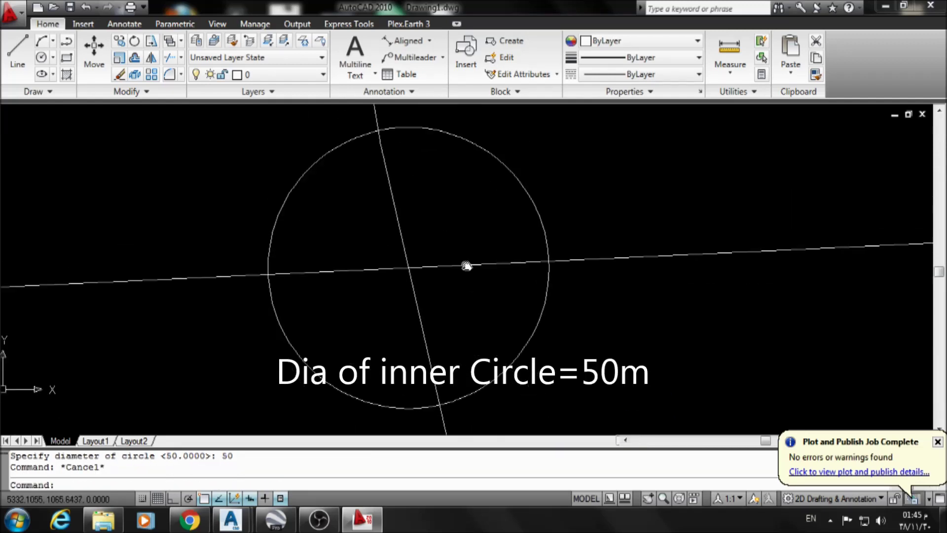
{"action": "type", "text": "d"}
- Open the ISO-25 dimension style for editing, then close it unchanged
{"action": "key", "text": "Return"}
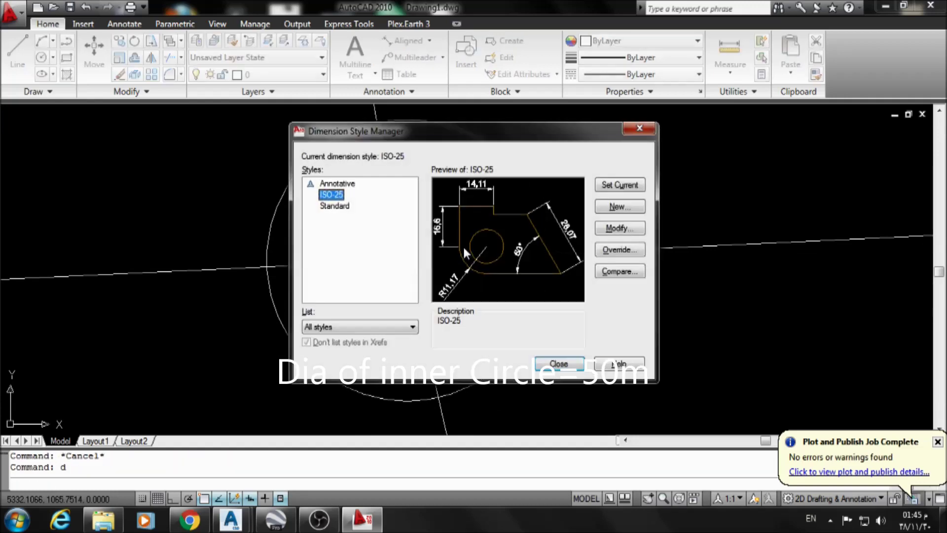
{"action": "left_click", "coordinate": [611, 231]}
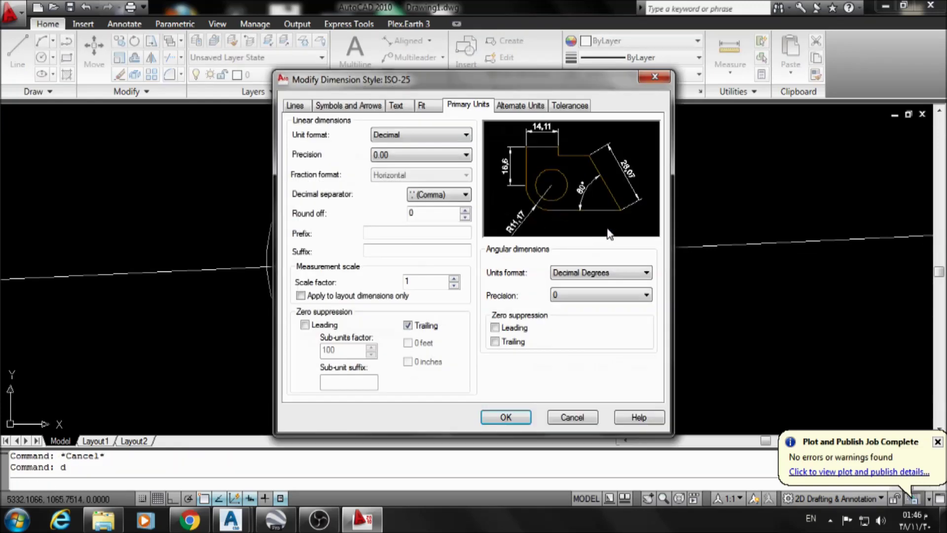
{"action": "left_click", "coordinate": [571, 421]}
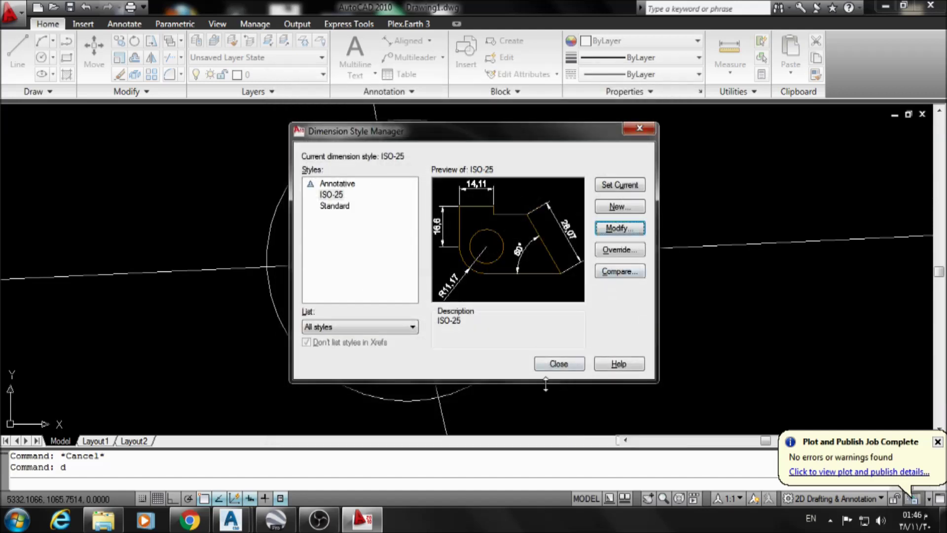
{"action": "left_click", "coordinate": [559, 365]}
{"action": "type", "text": "un"}
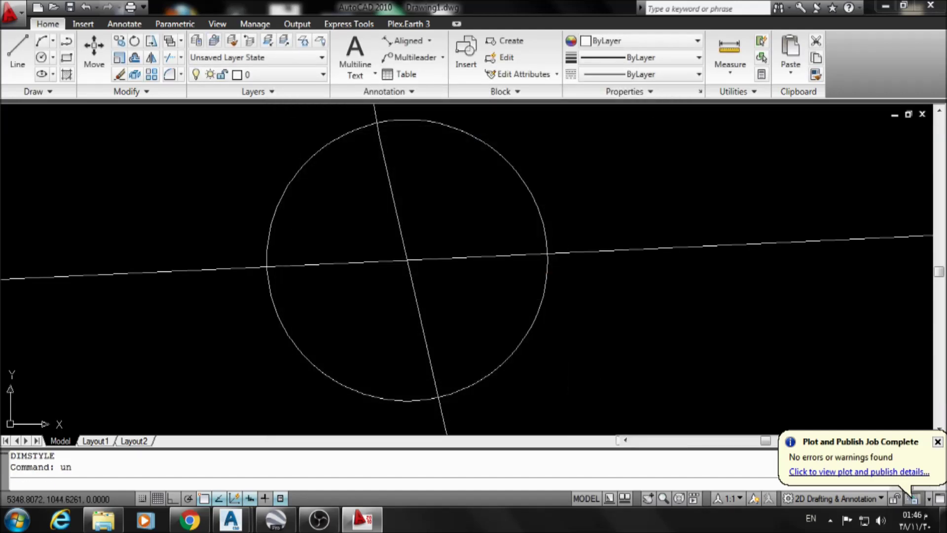
- Set the drawing units' length precision to 0.00
{"action": "key", "text": "Return"}
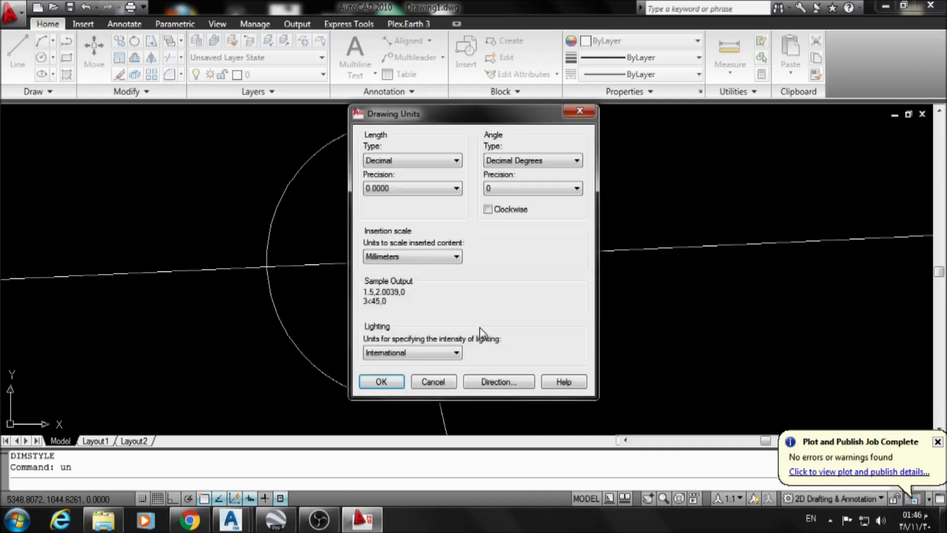
{"action": "left_click", "coordinate": [406, 189]}
{"action": "left_click", "coordinate": [405, 219]}
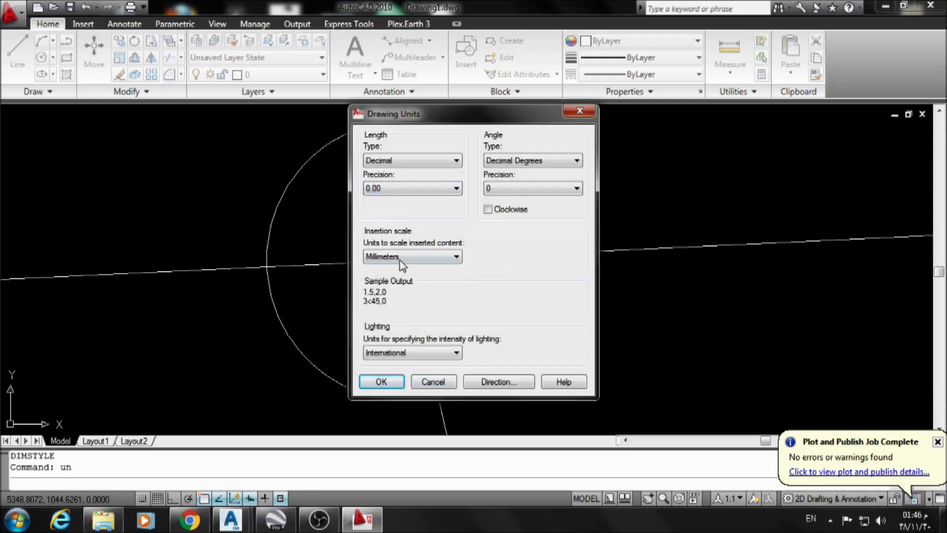
{"action": "left_click", "coordinate": [382, 381]}
- Zoom and pan the view to re-centre the island circle
{"action": "key", "text": "Escape"}
{"action": "scroll", "coordinate": [430, 221], "scroll_direction": "down", "scroll_amount": 3}
{"action": "scroll", "coordinate": [429, 221], "scroll_direction": "up", "scroll_amount": 1}
{"action": "scroll", "coordinate": [429, 221], "scroll_direction": "up", "scroll_amount": 2}
{"action": "scroll", "coordinate": [450, 265], "scroll_direction": "up", "scroll_amount": 3}
{"action": "scroll", "coordinate": [450, 264], "scroll_direction": "down", "scroll_amount": 4}
{"action": "scroll", "coordinate": [385, 276], "scroll_direction": "down", "scroll_amount": 1}
{"action": "scroll", "coordinate": [418, 322], "scroll_direction": "up", "scroll_amount": 3}
{"action": "middle_click_drag", "start_coordinate": [406, 219], "coordinate": [428, 273]}
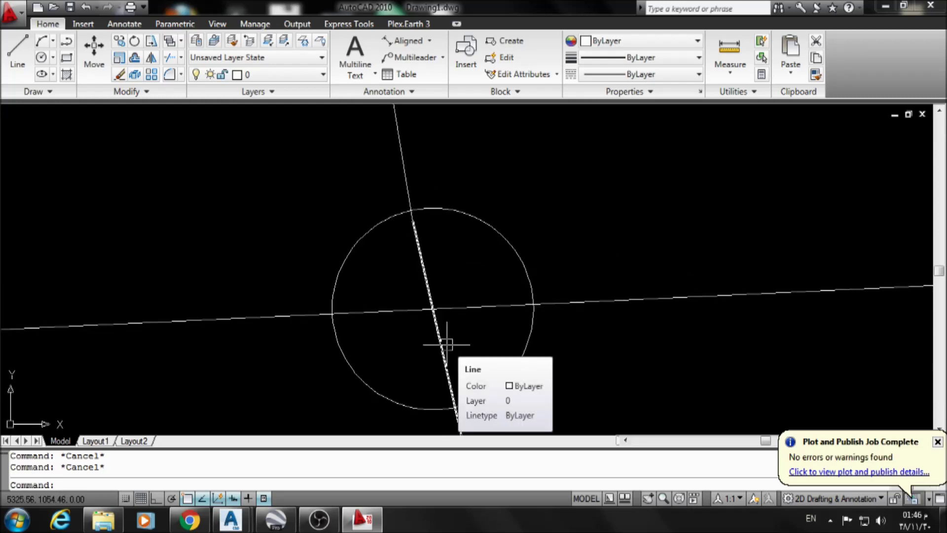
{"action": "type", "text": "m"}
{"action": "key", "text": "Return"}
{"action": "left_click", "coordinate": [428, 266]}
{"action": "key", "text": "Return"}
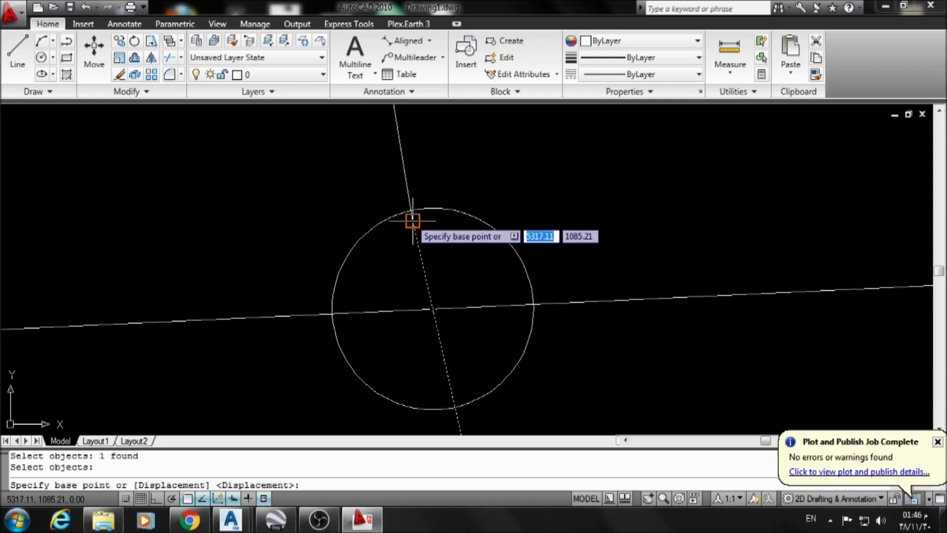
{"action": "left_click", "coordinate": [412, 212]}
{"action": "key", "text": "Escape"}
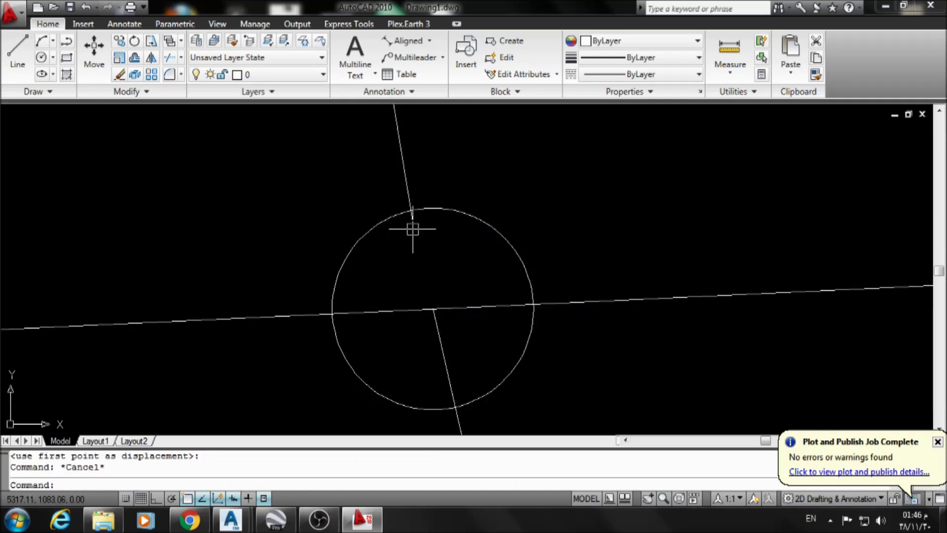
{"action": "key", "text": "Return"}
{"action": "left_click", "coordinate": [415, 219]}
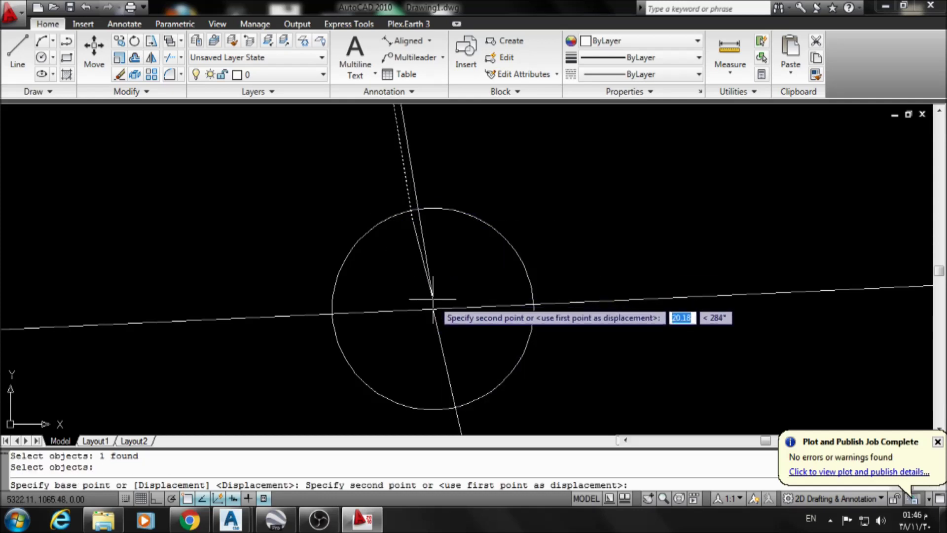
{"action": "key", "text": "Escape"}
{"action": "scroll", "coordinate": [454, 238], "scroll_direction": "down", "scroll_amount": 3}
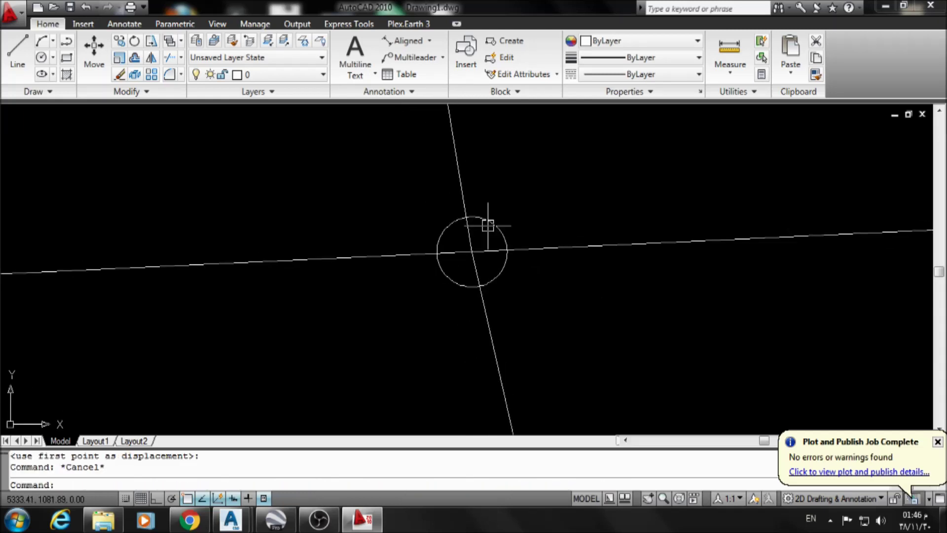
{"action": "scroll", "coordinate": [488, 225], "scroll_direction": "up", "scroll_amount": 4}
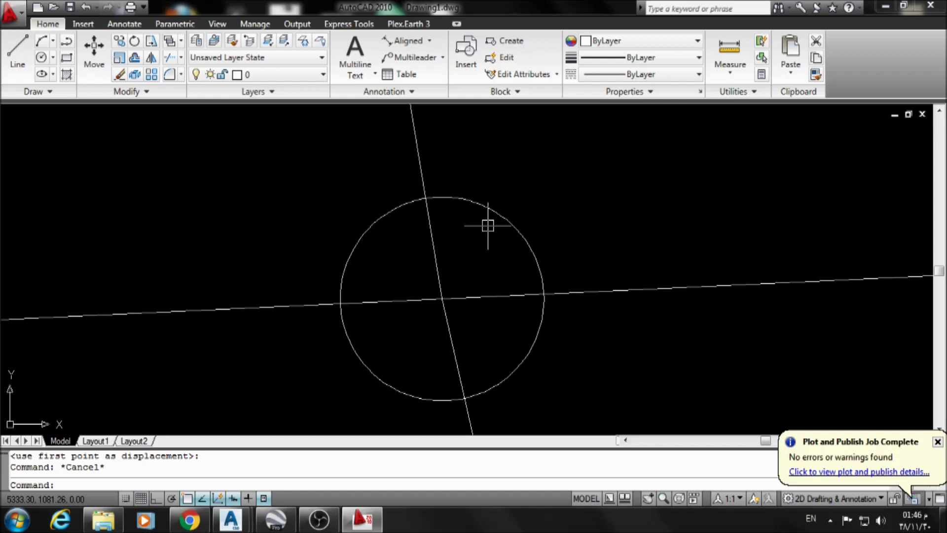
- Offset the island circle 12 m outward to form the outer ring
{"action": "key", "text": "Escape"}
{"action": "type", "text": "o"}
{"action": "key", "text": "Return"}
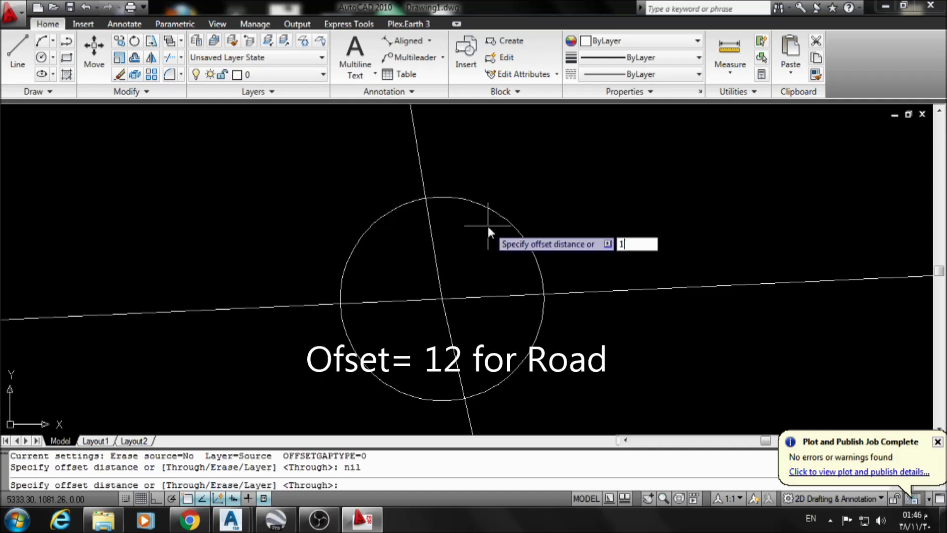
{"action": "type", "text": "2"}
{"action": "key", "text": "Return"}
{"action": "left_click", "coordinate": [494, 212]}
{"action": "left_click", "coordinate": [543, 186]}
{"action": "mouse_move", "coordinate": [440, 212]}
{"action": "middle_mouse_down"}
{"action": "mouse_move", "coordinate": [453, 227]}
{"action": "mouse_move", "coordinate": [473, 207]}
{"action": "mouse_move", "coordinate": [508, 212]}
{"action": "mouse_move", "coordinate": [516, 266]}
{"action": "mouse_move", "coordinate": [515, 217]}
{"action": "middle_mouse_up"}
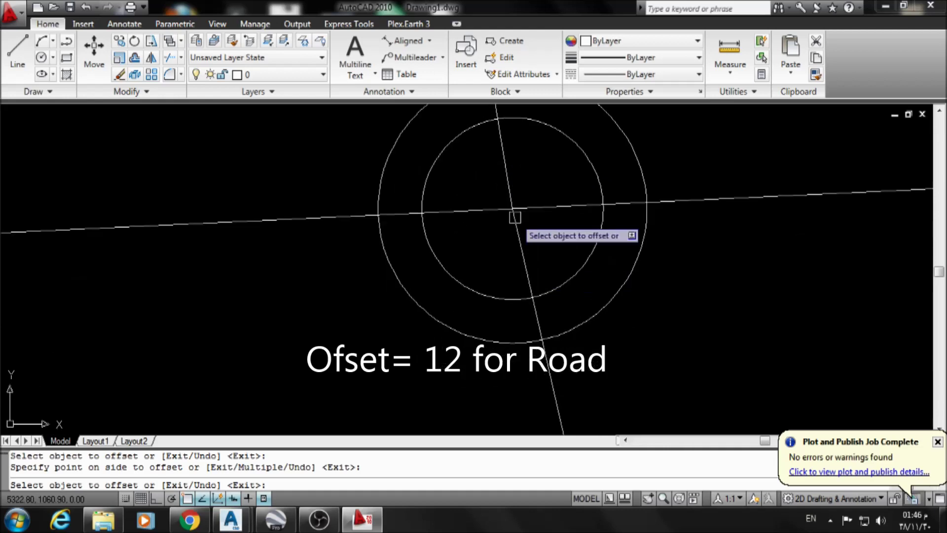
{"action": "key", "text": "Escape"}
{"action": "scroll", "coordinate": [501, 276], "scroll_direction": "down", "scroll_amount": 2}
{"action": "key", "text": "Escape"}
{"action": "scroll", "coordinate": [503, 291], "scroll_direction": "down", "scroll_amount": 3}
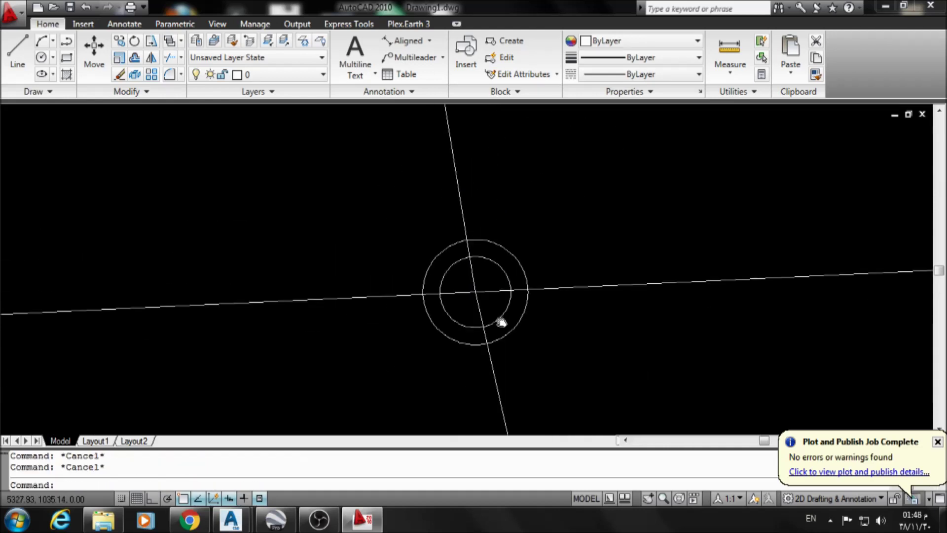
{"action": "middle_click_drag", "start_coordinate": [501, 322], "coordinate": [482, 355]}
- Start a new offset with a 1 m distance
{"action": "type", "text": "o"}
{"action": "key", "text": "Return"}
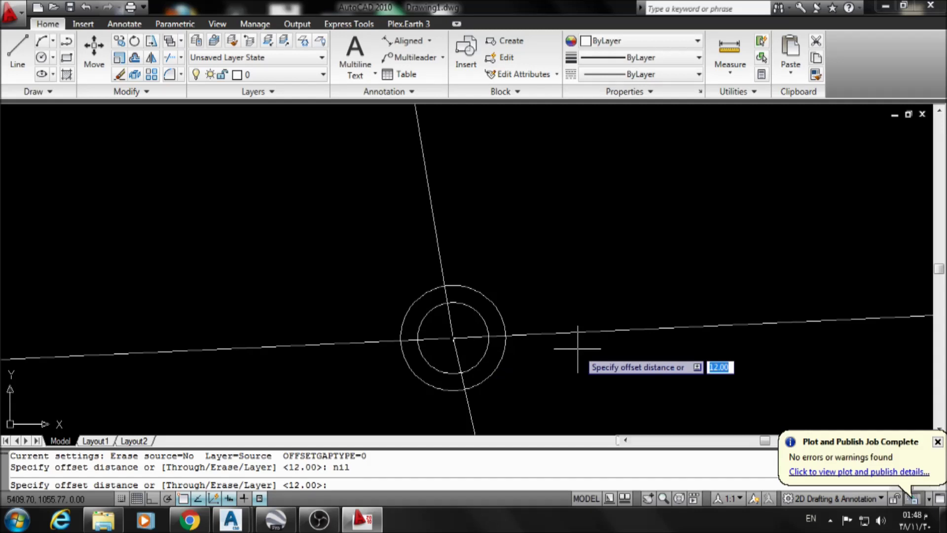
{"action": "type", "text": "1"}
{"action": "key", "text": "Return"}
- Offset the horizontal road centreline 1 m to each side
{"action": "left_click", "coordinate": [577, 334]}
{"action": "scroll", "coordinate": [575, 336], "scroll_direction": "up", "scroll_amount": 7}
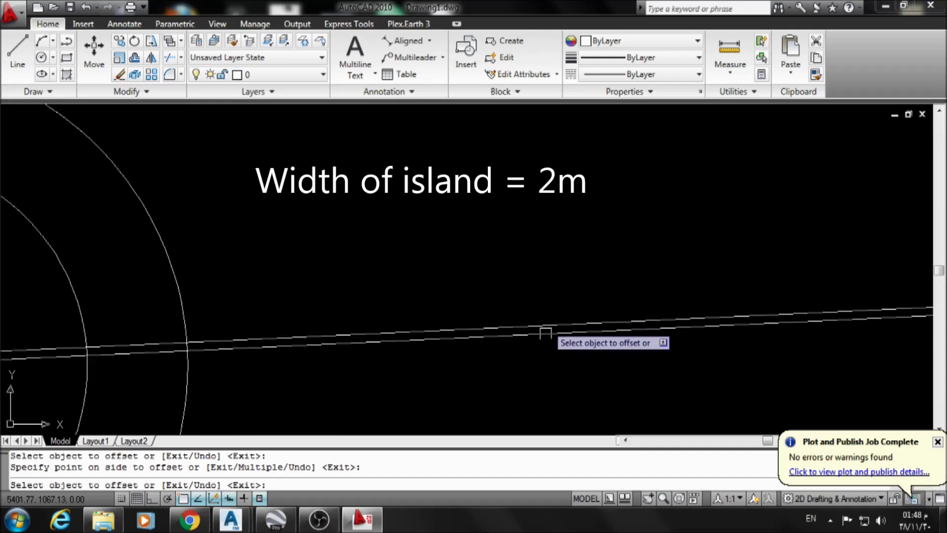
{"action": "left_click", "coordinate": [543, 333]}
{"action": "key", "text": "Return"}
{"action": "key", "text": "Return"}
{"action": "key", "text": "Return"}
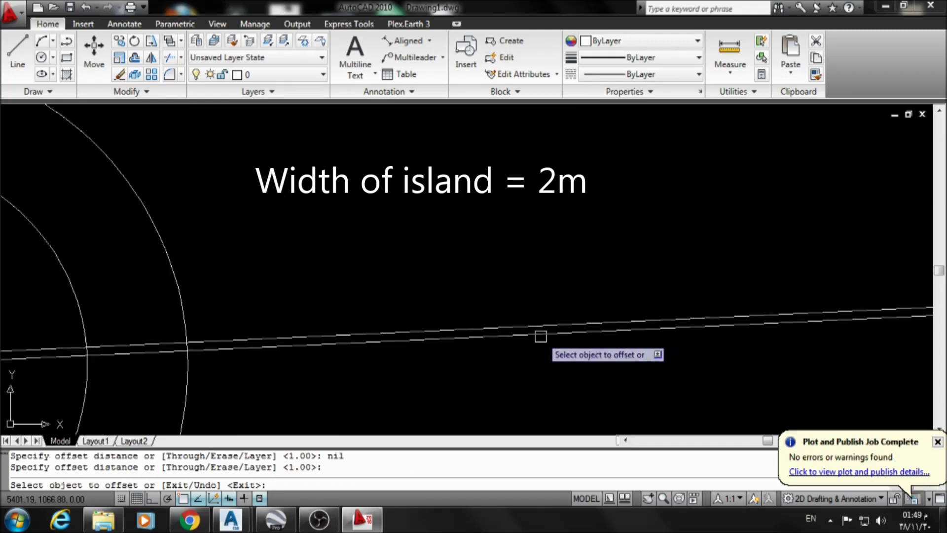
{"action": "left_click", "coordinate": [542, 334]}
- Offset the slanted road centreline 1 m to each side
{"action": "left_click", "coordinate": [540, 353]}
{"action": "scroll", "coordinate": [669, 313], "scroll_direction": "up", "scroll_amount": 3}
{"action": "scroll", "coordinate": [641, 314], "scroll_direction": "down", "scroll_amount": 3}
{"action": "scroll", "coordinate": [465, 363], "scroll_direction": "up", "scroll_amount": 2}
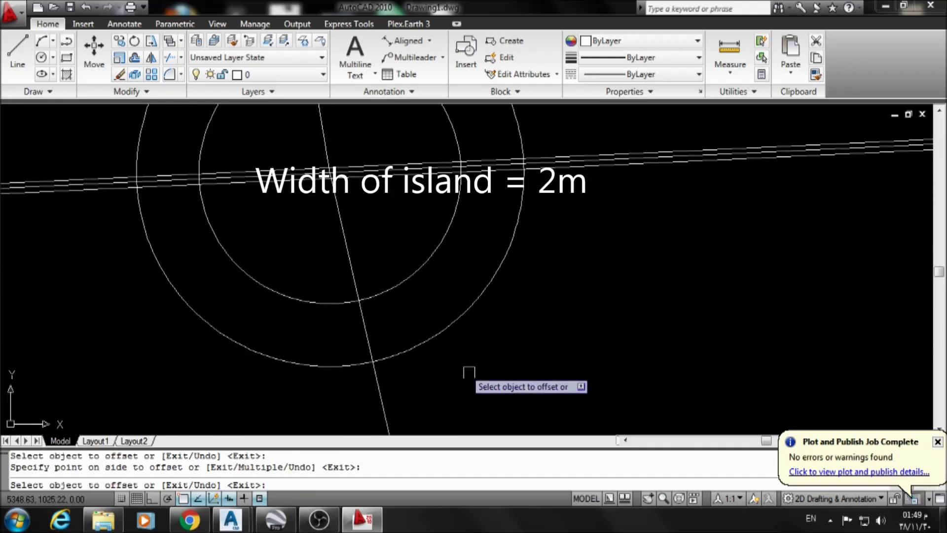
{"action": "scroll", "coordinate": [395, 351], "scroll_direction": "up", "scroll_amount": 2}
{"action": "left_click", "coordinate": [365, 353]}
{"action": "left_click", "coordinate": [405, 353]}
{"action": "left_click", "coordinate": [356, 372]}
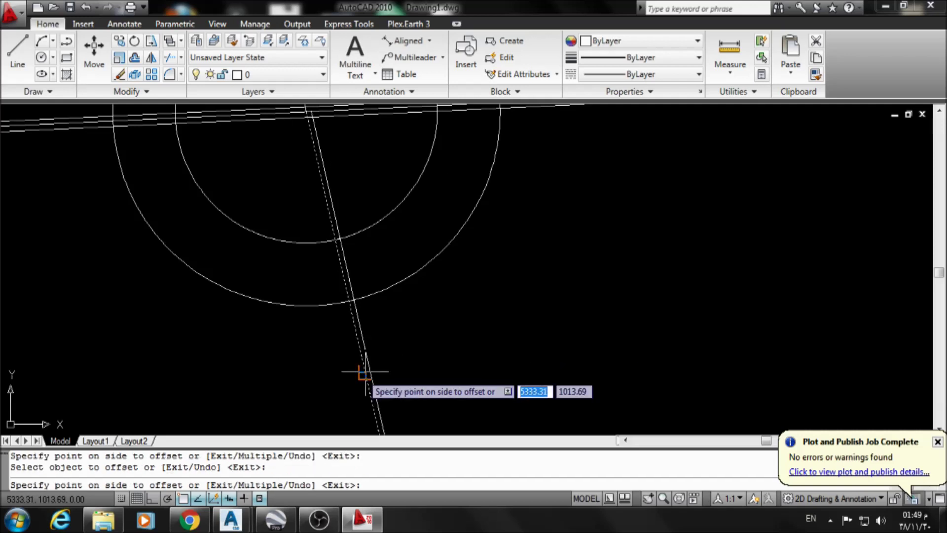
{"action": "scroll", "coordinate": [356, 366], "scroll_direction": "down", "scroll_amount": 1}
{"action": "scroll", "coordinate": [358, 275], "scroll_direction": "up", "scroll_amount": 1}
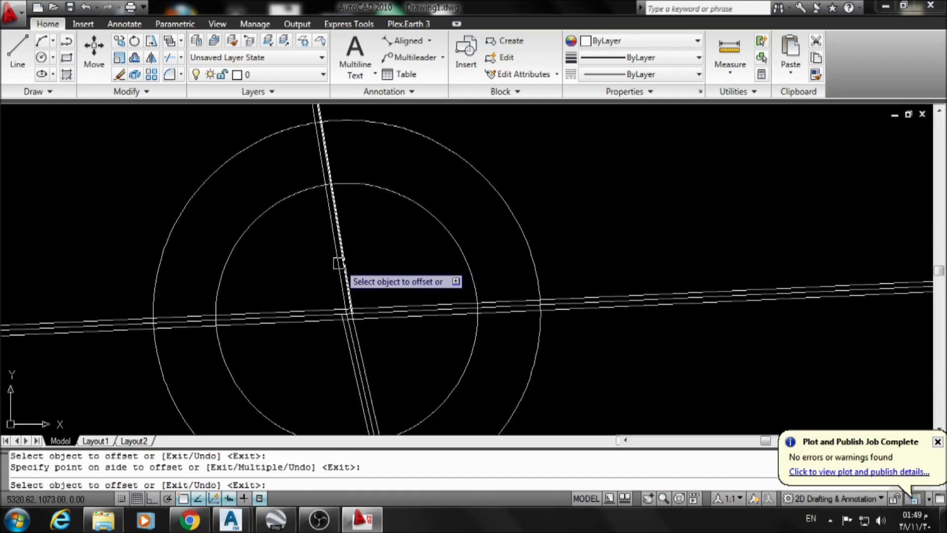
{"action": "left_click", "coordinate": [339, 263]}
{"action": "key", "text": "Escape"}
{"action": "key", "text": "Escape"}
{"action": "middle_click_drag", "start_coordinate": [379, 287], "coordinate": [478, 292]}
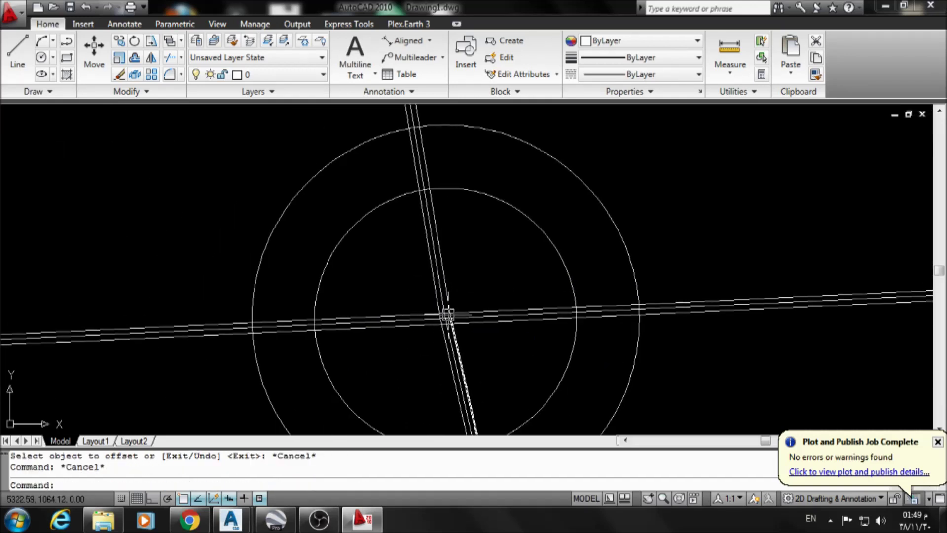
{"action": "scroll", "coordinate": [503, 353], "scroll_direction": "up", "scroll_amount": 2}
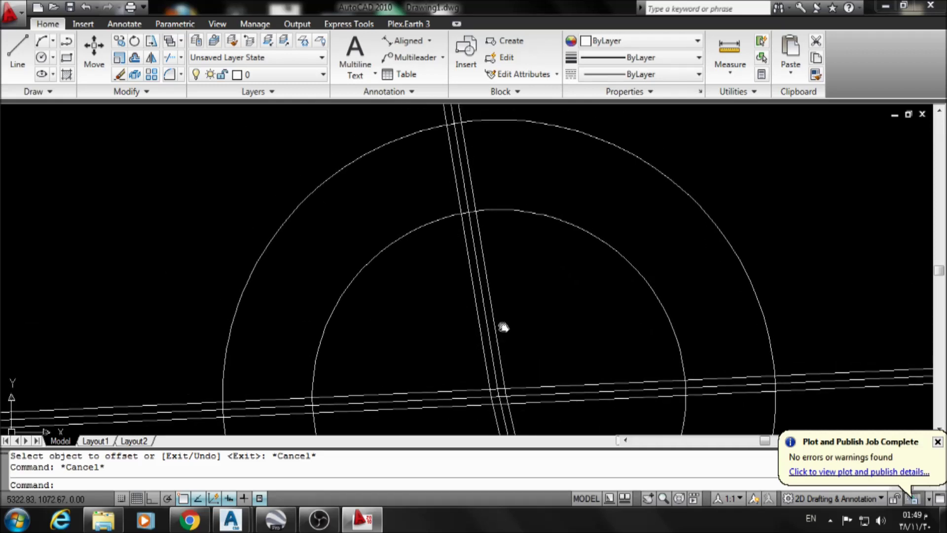
- Offset the slanted road centreline 10 units to form a road edge line
{"action": "key", "text": "Escape"}
{"action": "key", "text": "Return"}
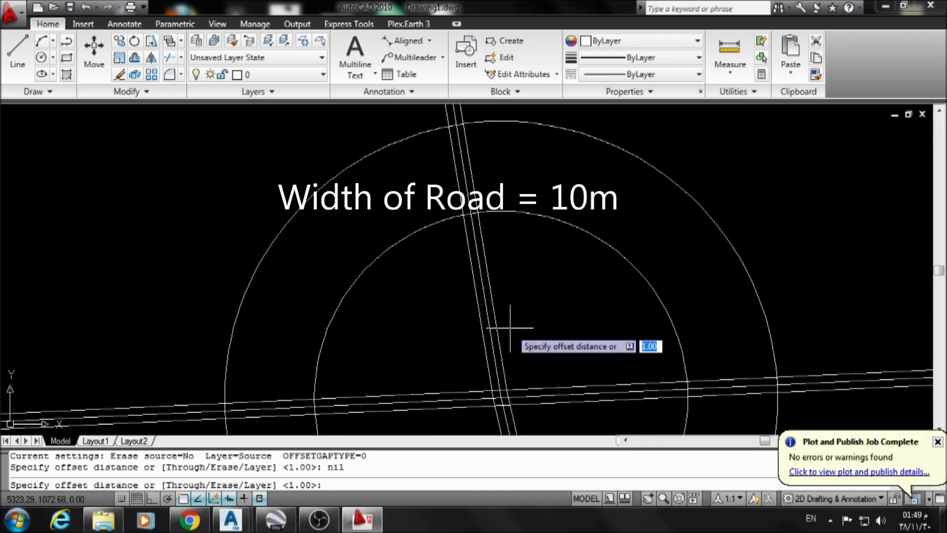
{"action": "key", "text": "Return"}
{"action": "left_click", "coordinate": [500, 321]}
{"action": "left_click", "coordinate": [542, 315]}
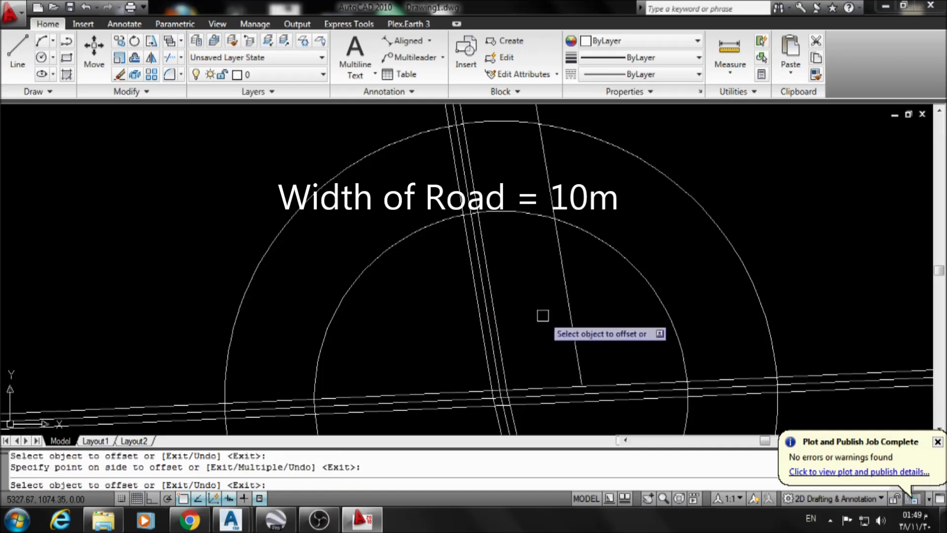
{"action": "scroll", "coordinate": [434, 291], "scroll_direction": "down", "scroll_amount": 2}
{"action": "scroll", "coordinate": [422, 270], "scroll_direction": "up", "scroll_amount": 1}
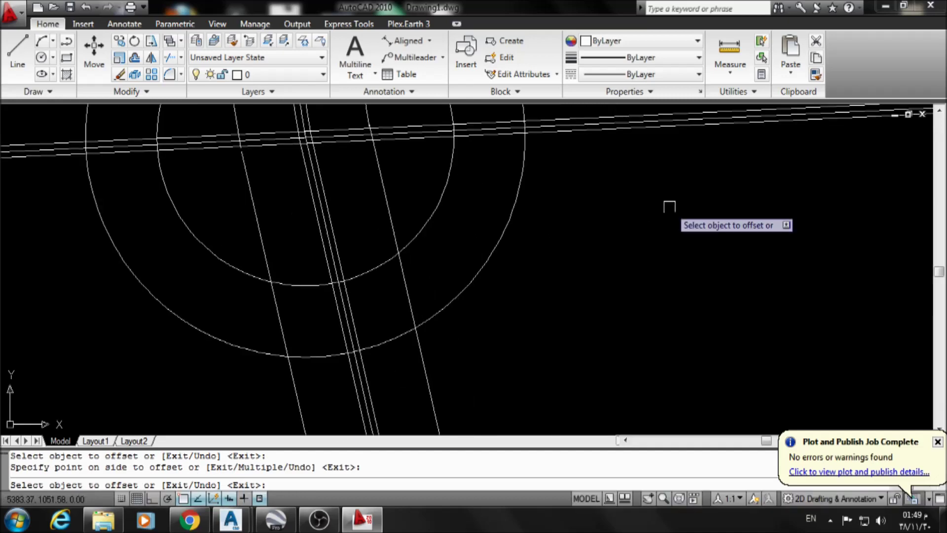
{"action": "scroll", "coordinate": [670, 206], "scroll_direction": "down", "scroll_amount": 2}
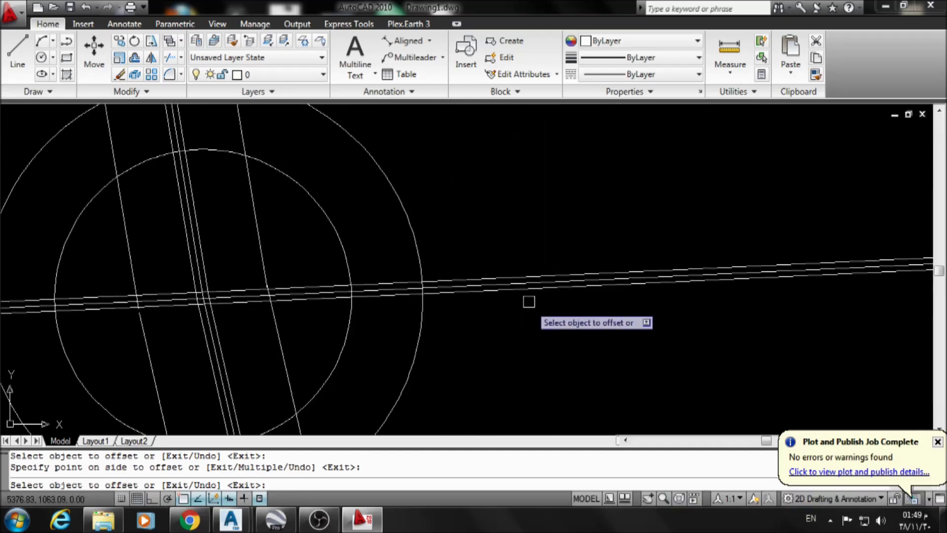
- Offset the horizontal road line 10 units below to form its edge line
{"action": "left_click", "coordinate": [524, 280]}
{"action": "left_click", "coordinate": [508, 255]}
{"action": "scroll", "coordinate": [503, 247], "scroll_direction": "down", "scroll_amount": 1}
{"action": "middle_click_drag", "start_coordinate": [504, 248], "coordinate": [582, 276]}
{"action": "key", "text": "Escape"}
{"action": "key", "text": "Escape"}
- Trim, using all objects as edges, the road line pieces crossing the ring on the right
{"action": "scroll", "coordinate": [537, 304], "scroll_direction": "up", "scroll_amount": 1}
{"action": "type", "text": "tr"}
{"action": "key", "text": "Return"}
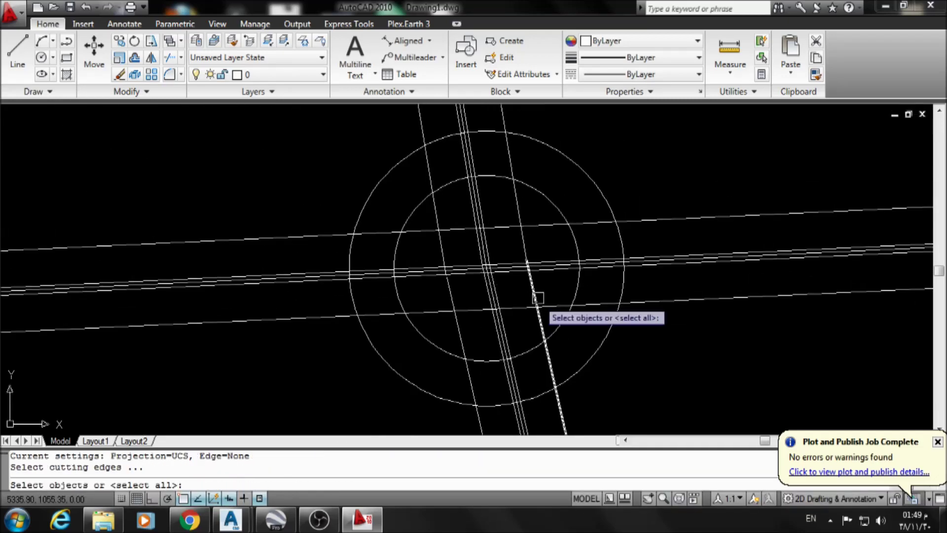
{"action": "key", "text": "Return"}
{"action": "scroll", "coordinate": [579, 224], "scroll_direction": "up", "scroll_amount": 3}
{"action": "left_click", "coordinate": [585, 220]}
{"action": "left_click", "coordinate": [614, 404]}
{"action": "left_click", "coordinate": [598, 332]}
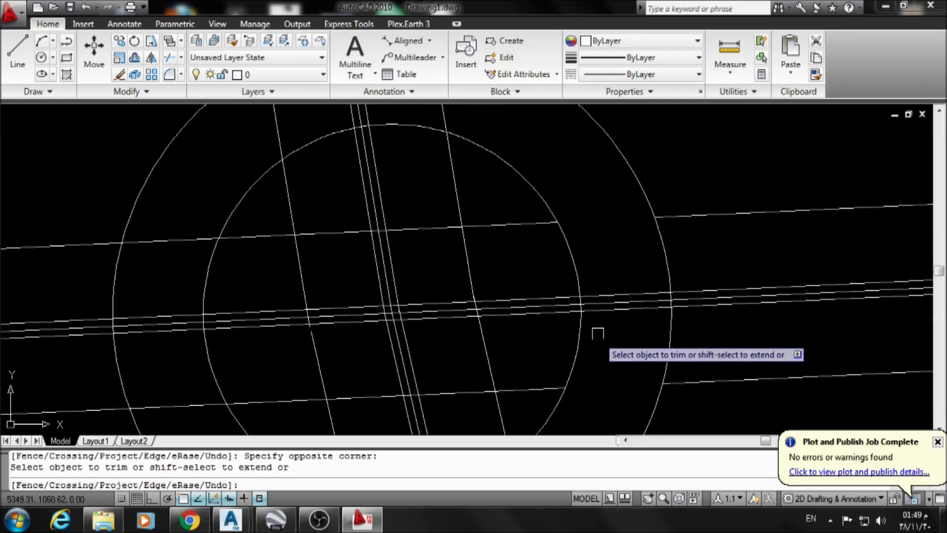
{"action": "left_click", "coordinate": [602, 317]}
{"action": "left_click", "coordinate": [607, 296]}
{"action": "middle_click_drag", "start_coordinate": [475, 189], "coordinate": [563, 375]}
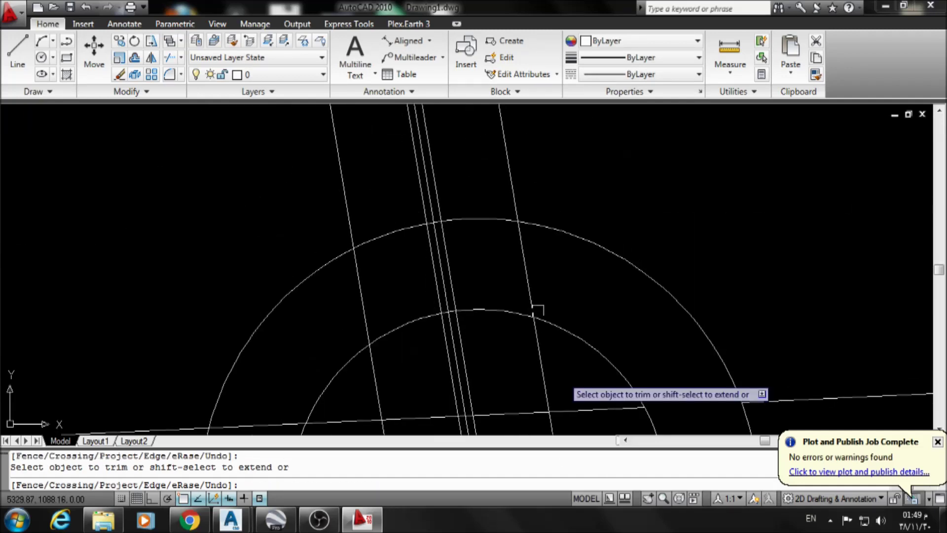
- Trim the remaining road and median line pieces inside the ring around the circles
{"action": "left_click", "coordinate": [523, 250]}
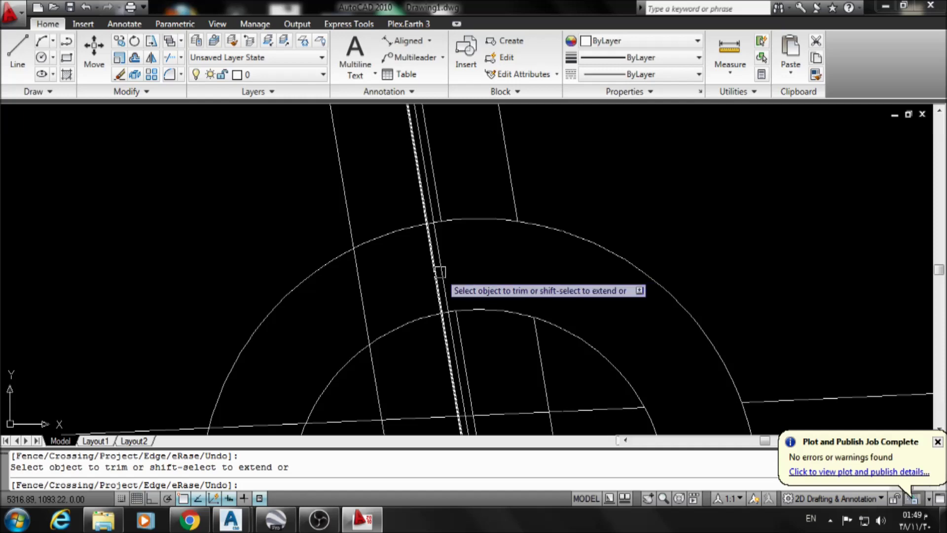
{"action": "left_click", "coordinate": [369, 296]}
{"action": "mouse_move", "coordinate": [290, 426]}
{"action": "middle_mouse_down"}
{"action": "mouse_move", "coordinate": [411, 244]}
{"action": "mouse_move", "coordinate": [425, 205]}
{"action": "middle_mouse_up"}
{"action": "left_click", "coordinate": [401, 205]}
{"action": "left_click", "coordinate": [391, 275]}
{"action": "left_click", "coordinate": [392, 282]}
{"action": "left_click", "coordinate": [391, 369]}
{"action": "middle_click_drag", "start_coordinate": [391, 369], "coordinate": [303, 202]}
{"action": "left_click", "coordinate": [413, 314]}
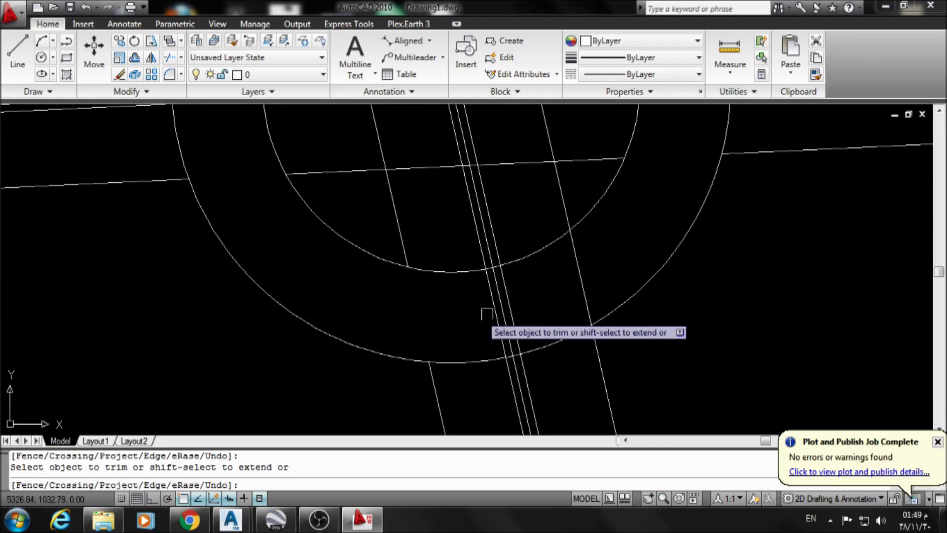
{"action": "left_click", "coordinate": [522, 313]}
{"action": "left_click", "coordinate": [584, 271]}
{"action": "scroll", "coordinate": [587, 271], "scroll_direction": "down", "scroll_amount": 1}
{"action": "scroll", "coordinate": [587, 271], "scroll_direction": "down", "scroll_amount": 1}
{"action": "mouse_move", "coordinate": [549, 365]}
{"action": "middle_mouse_down"}
{"action": "mouse_move", "coordinate": [608, 380]}
{"action": "mouse_move", "coordinate": [577, 370]}
{"action": "middle_mouse_up"}
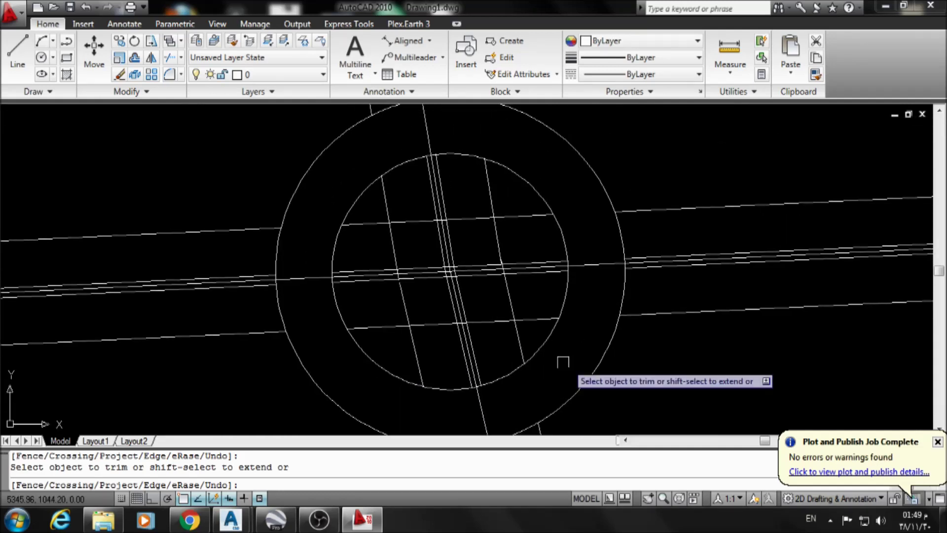
- Erase the road edge and median lines lying inside the central island
{"action": "key", "text": "Escape"}
{"action": "type", "text": "e"}
{"action": "key", "text": "Return"}
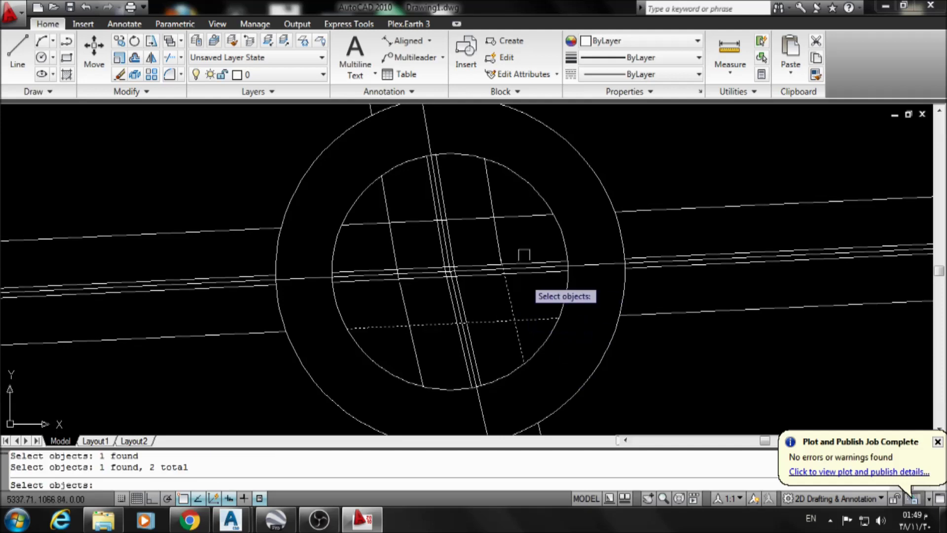
{"action": "left_click", "coordinate": [391, 206]}
{"action": "left_click", "coordinate": [375, 271]}
{"action": "key", "text": "Return"}
{"action": "key", "text": "Return"}
{"action": "left_click", "coordinate": [402, 291]}
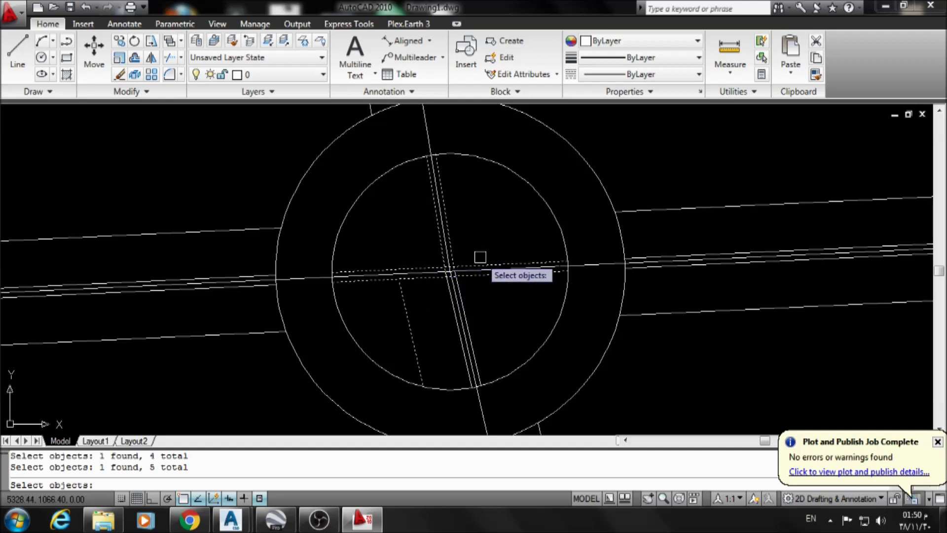
{"action": "key", "text": "Return"}
{"action": "key", "text": "Return"}
{"action": "left_click", "coordinate": [473, 321]}
{"action": "key", "text": "Return"}
{"action": "scroll", "coordinate": [473, 308], "scroll_direction": "down", "scroll_amount": 5}
{"action": "scroll", "coordinate": [486, 312], "scroll_direction": "up", "scroll_amount": 1}
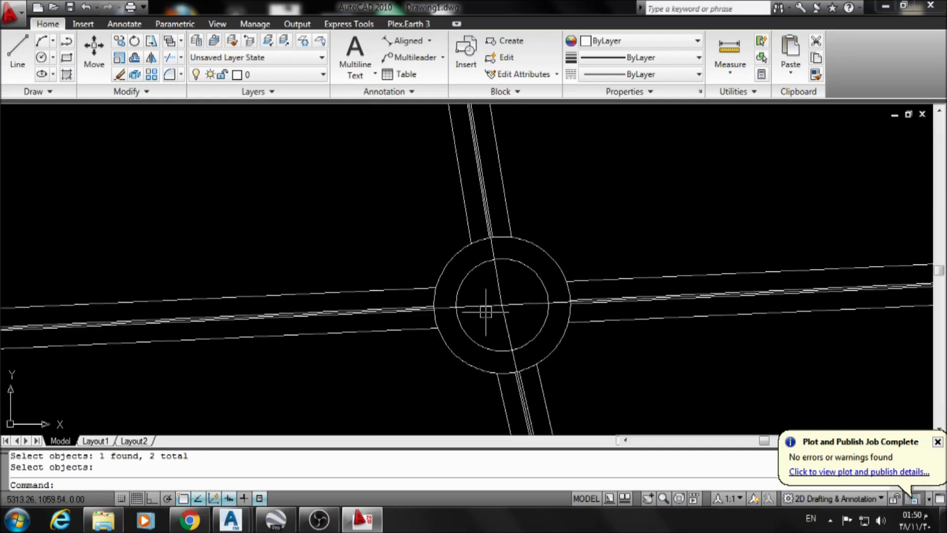
{"action": "scroll", "coordinate": [473, 296], "scroll_direction": "up", "scroll_amount": 3}
{"action": "key", "text": "Escape"}
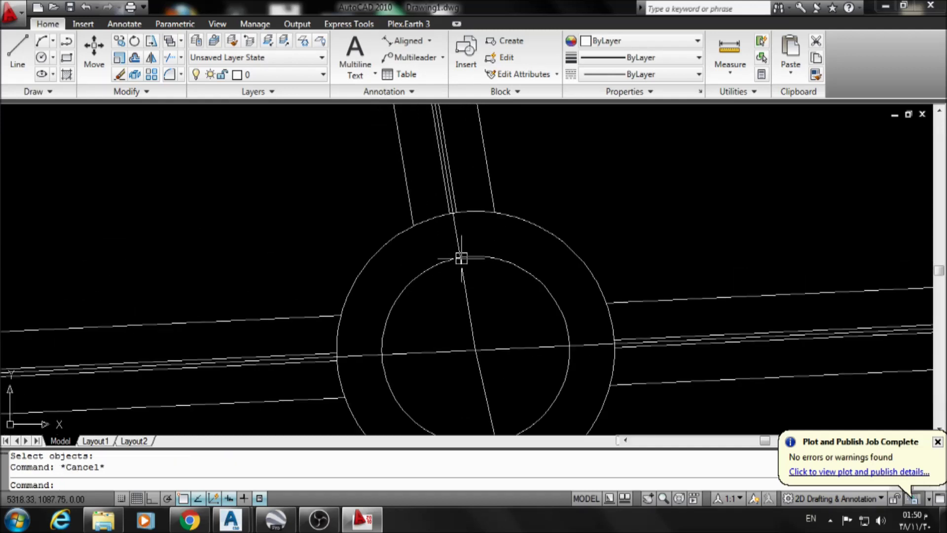
- Trim the leftover line pieces crossing the ring at the top, right and left
{"action": "type", "text": "tr"}
{"action": "key", "text": "Return"}
{"action": "key", "text": "Return"}
{"action": "left_click", "coordinate": [458, 241]}
{"action": "left_click", "coordinate": [590, 343]}
{"action": "middle_click_drag", "start_coordinate": [590, 343], "coordinate": [575, 246]}
{"action": "left_click", "coordinate": [359, 230]}
{"action": "mouse_move", "coordinate": [444, 308]}
{"action": "middle_mouse_down"}
{"action": "mouse_move", "coordinate": [541, 311]}
{"action": "mouse_move", "coordinate": [611, 364]}
{"action": "middle_mouse_up"}
{"action": "key", "text": "Escape"}
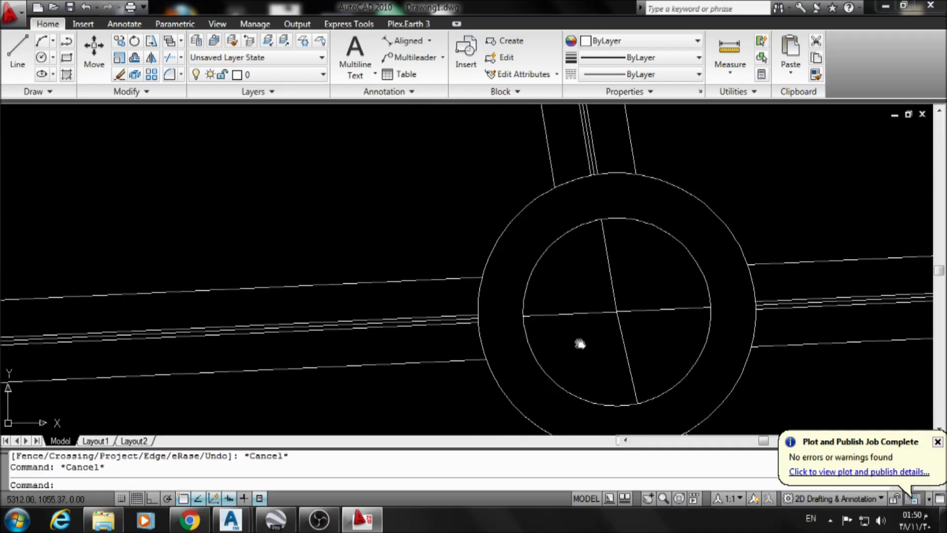
{"action": "scroll", "coordinate": [397, 334], "scroll_direction": "up", "scroll_amount": 3}
{"action": "mouse_move", "coordinate": [406, 321]}
{"action": "middle_mouse_down"}
{"action": "mouse_move", "coordinate": [522, 275]}
{"action": "mouse_move", "coordinate": [489, 309]}
{"action": "mouse_move", "coordinate": [444, 289]}
{"action": "middle_mouse_up"}
{"action": "key", "text": "Escape"}
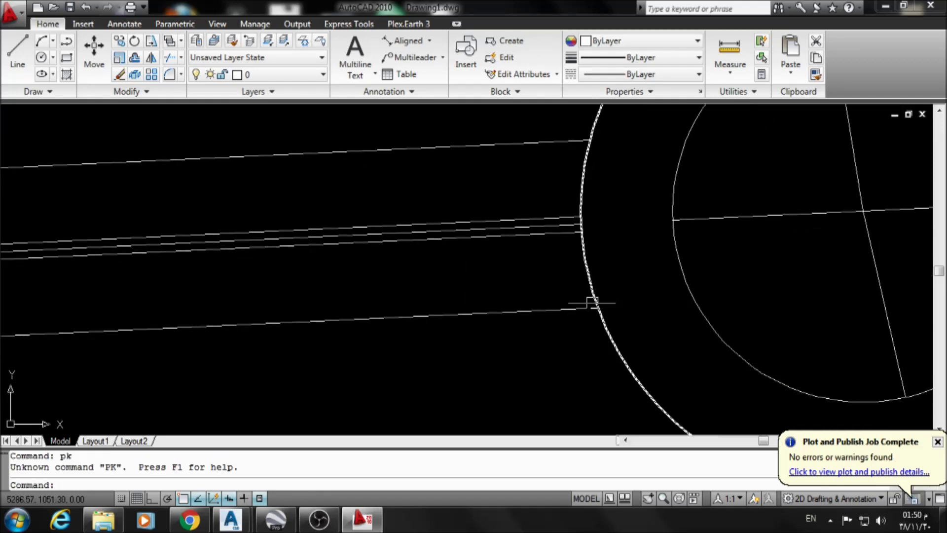
- Start an arc-mode polyline on the outer ring at the left road's edge
{"action": "key", "text": "Escape"}
{"action": "right_click", "coordinate": [591, 303]}
{"action": "type", "text": "pl"}
{"action": "key", "text": "Return"}
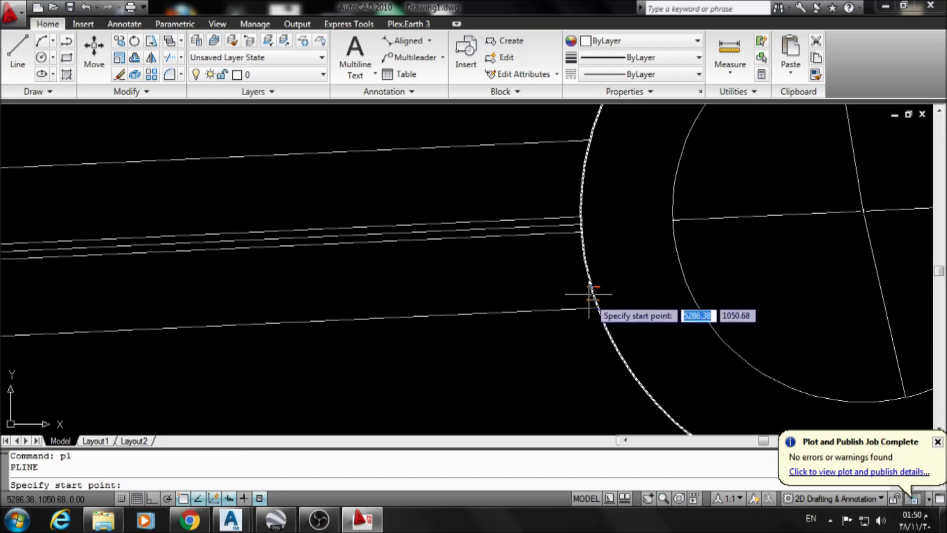
{"action": "middle_click_drag", "start_coordinate": [594, 296], "coordinate": [572, 234]}
{"action": "left_click", "coordinate": [572, 233]}
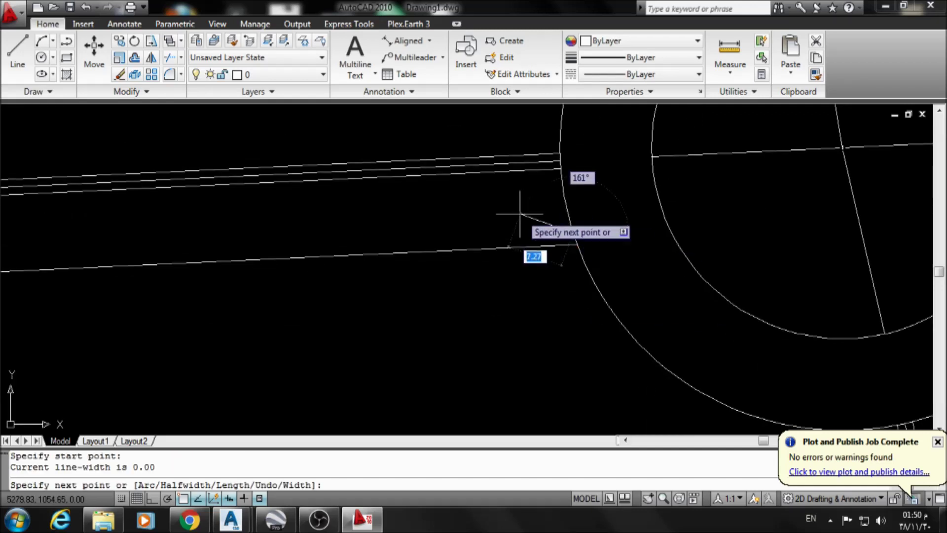
{"action": "type", "text": "a"}
{"action": "key", "text": "Return"}
- Complete the flare arc through a second point, ending on the left road's median
{"action": "scroll", "coordinate": [499, 212], "scroll_direction": "up", "scroll_amount": 3}
{"action": "type", "text": "s"}
{"action": "key", "text": "Return"}
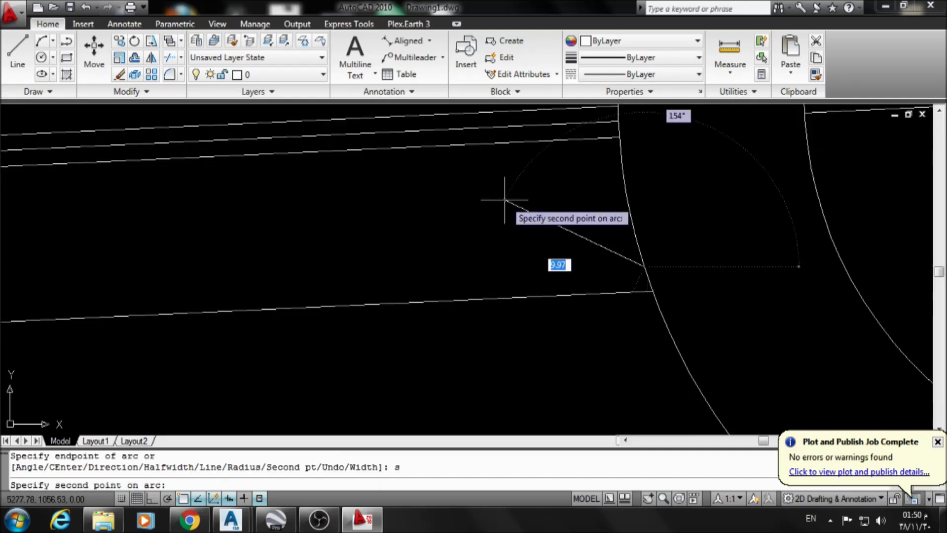
{"action": "left_click", "coordinate": [444, 179]}
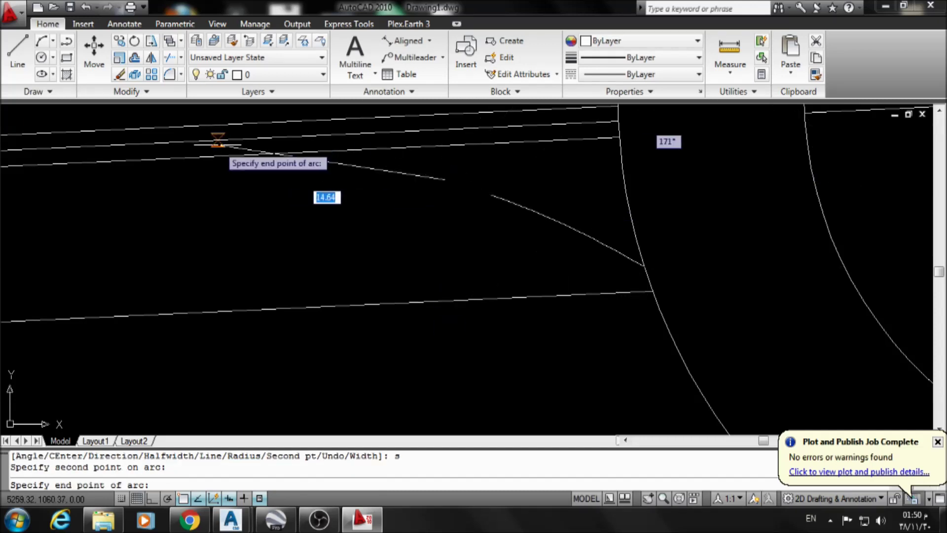
{"action": "left_click", "coordinate": [205, 157]}
{"action": "key", "text": "Escape"}
{"action": "scroll", "coordinate": [346, 222], "scroll_direction": "down", "scroll_amount": 3}
{"action": "middle_click_drag", "start_coordinate": [398, 237], "coordinate": [480, 283]}
{"action": "key", "text": "Escape"}
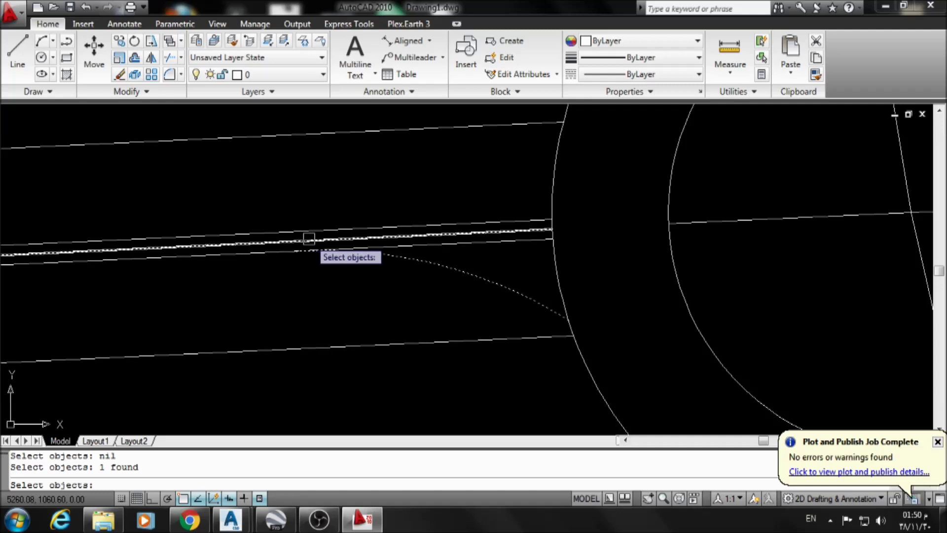
- Mirror the flare arc about the median line, keeping the original, so it meets the outer circle
{"action": "left_click", "coordinate": [546, 228]}
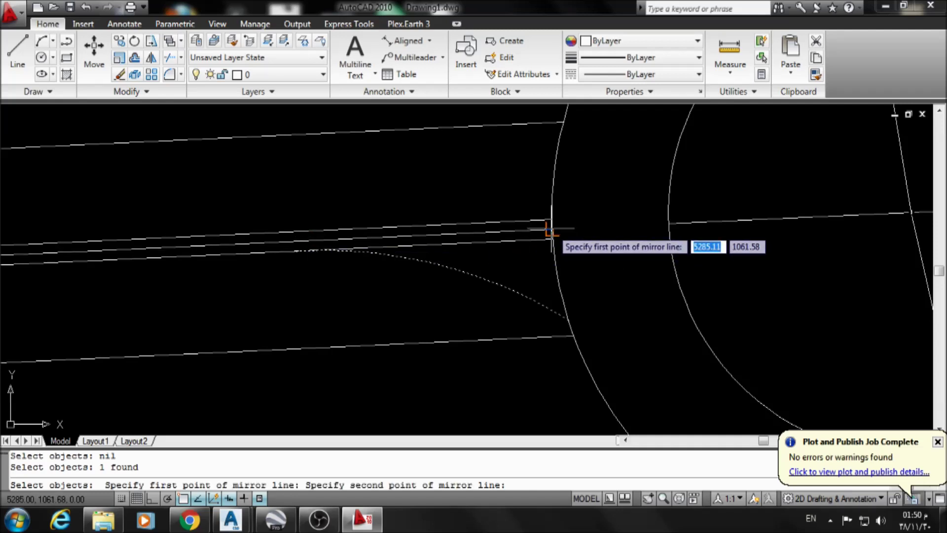
{"action": "scroll", "coordinate": [259, 244], "scroll_direction": "up", "scroll_amount": 5}
{"action": "left_click", "coordinate": [258, 249]}
{"action": "key", "text": "Return"}
{"action": "scroll", "coordinate": [429, 213], "scroll_direction": "down", "scroll_amount": 3}
{"action": "scroll", "coordinate": [536, 232], "scroll_direction": "down", "scroll_amount": 2}
{"action": "scroll", "coordinate": [528, 232], "scroll_direction": "down", "scroll_amount": 3}
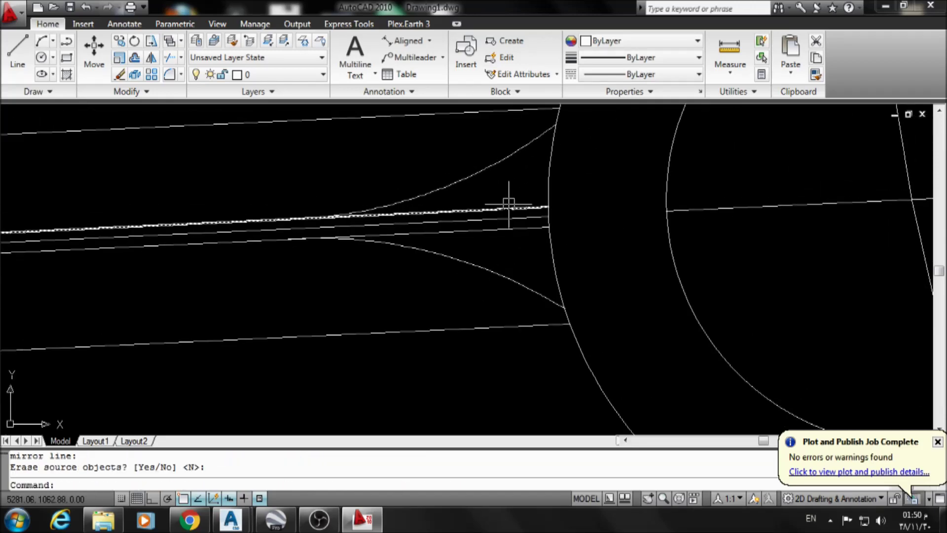
{"action": "scroll", "coordinate": [534, 281], "scroll_direction": "up", "scroll_amount": 3}
{"action": "key", "text": "Escape"}
{"action": "key", "text": "Escape"}
{"action": "key", "text": "Return"}
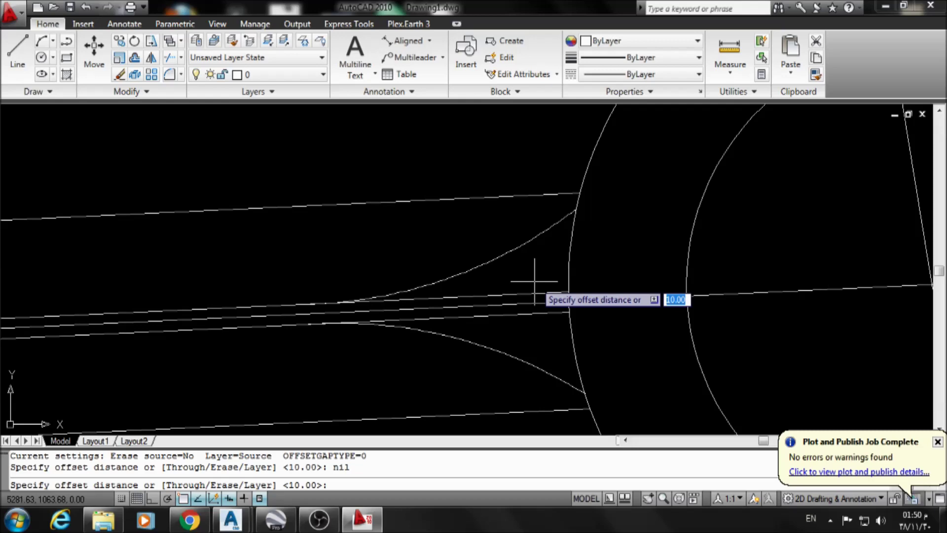
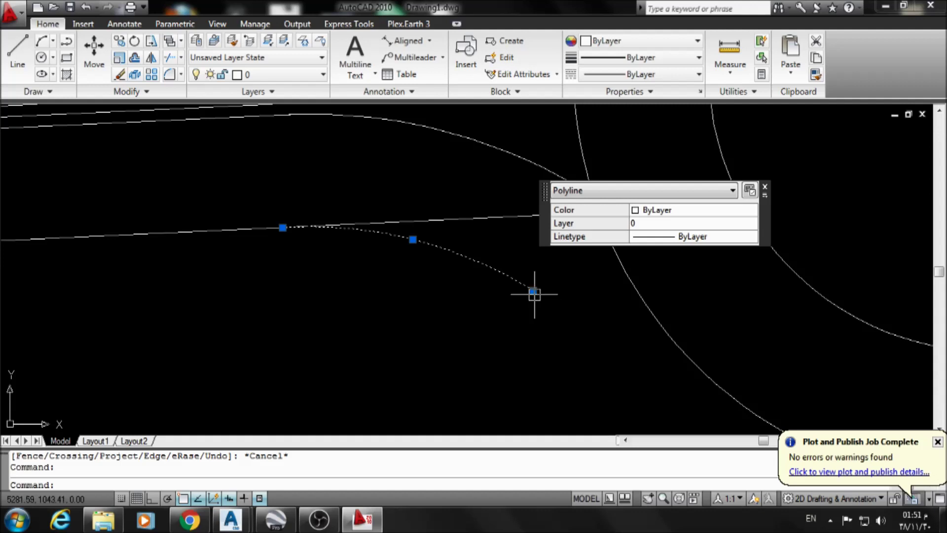
- Try grip-reshaping the west approach curve's end, then cancel and reframe the view
{"action": "left_click", "coordinate": [533, 292]}
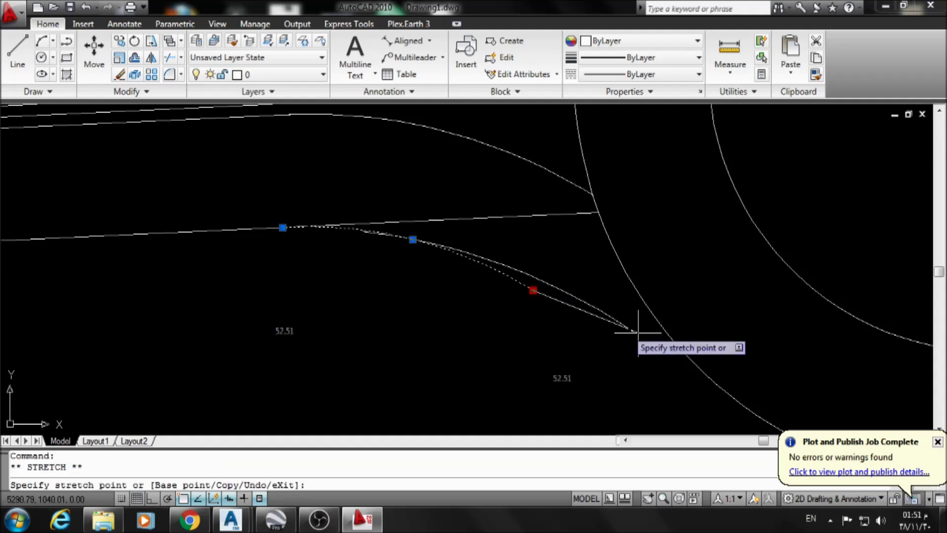
{"action": "scroll", "coordinate": [641, 321], "scroll_direction": "up", "scroll_amount": 3}
{"action": "middle_click_drag", "start_coordinate": [563, 227], "coordinate": [561, 223]}
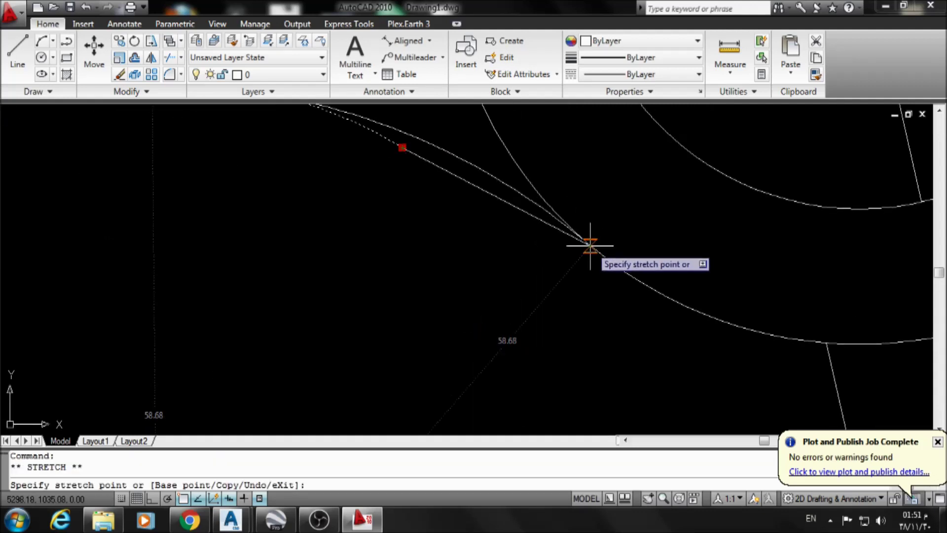
{"action": "key", "text": "Escape"}
{"action": "scroll", "coordinate": [592, 248], "scroll_direction": "down", "scroll_amount": 3}
{"action": "middle_click_drag", "start_coordinate": [568, 291], "coordinate": [567, 354]}
{"action": "key", "text": "Escape"}
{"action": "mouse_move", "coordinate": [366, 292]}
{"action": "middle_mouse_down"}
{"action": "mouse_move", "coordinate": [381, 324]}
{"action": "mouse_move", "coordinate": [364, 345]}
{"action": "mouse_move", "coordinate": [342, 322]}
{"action": "mouse_move", "coordinate": [285, 360]}
{"action": "middle_mouse_up"}
- Try stretching the curved approach edge's end toward the ring, then cancel it
{"action": "left_click", "coordinate": [370, 299]}
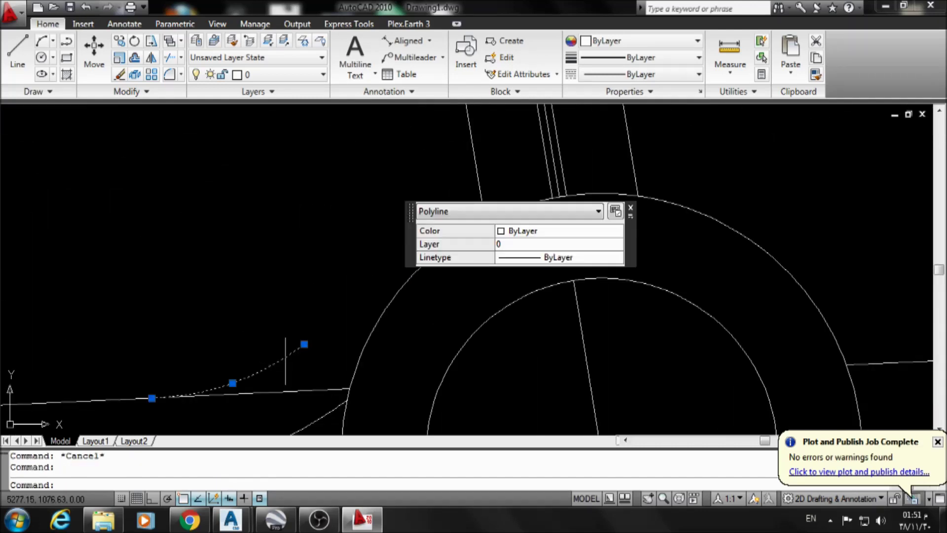
{"action": "left_click", "coordinate": [304, 343]}
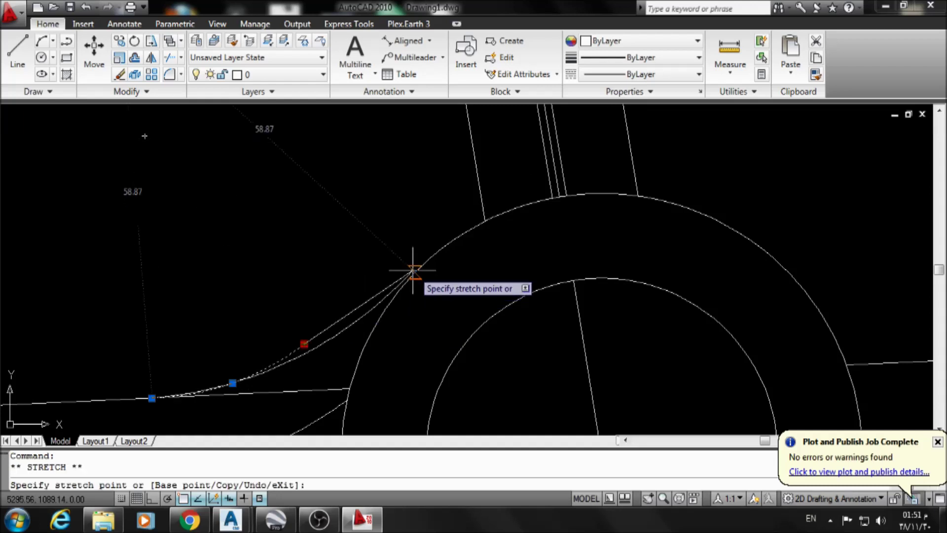
{"action": "key", "text": "Escape"}
{"action": "scroll", "coordinate": [344, 300], "scroll_direction": "down", "scroll_amount": 5}
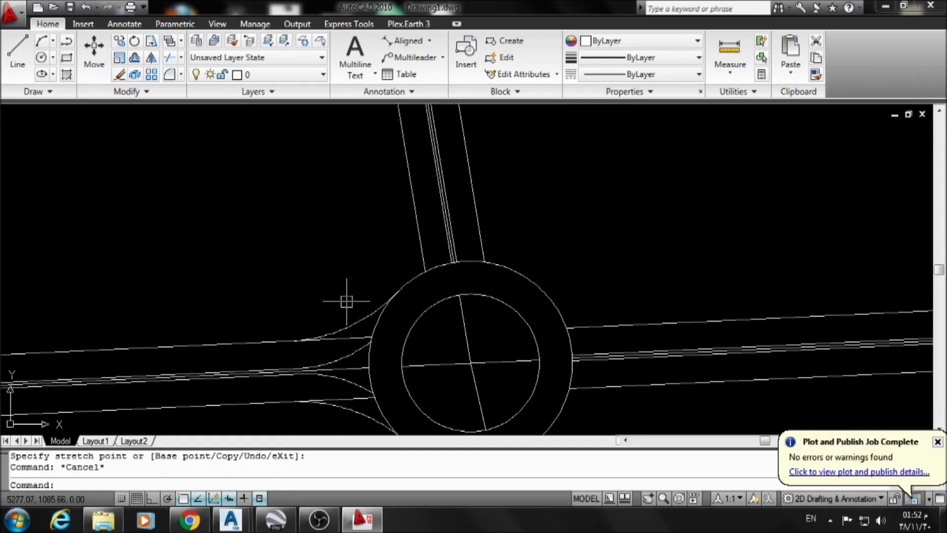
{"action": "scroll", "coordinate": [408, 332], "scroll_direction": "up", "scroll_amount": 1}
{"action": "middle_click_drag", "start_coordinate": [408, 332], "coordinate": [374, 294]}
{"action": "scroll", "coordinate": [342, 312], "scroll_direction": "up", "scroll_amount": 1}
{"action": "scroll", "coordinate": [430, 383], "scroll_direction": "down", "scroll_amount": 1}
{"action": "key", "text": "Escape"}
{"action": "scroll", "coordinate": [393, 356], "scroll_direction": "up", "scroll_amount": 3}
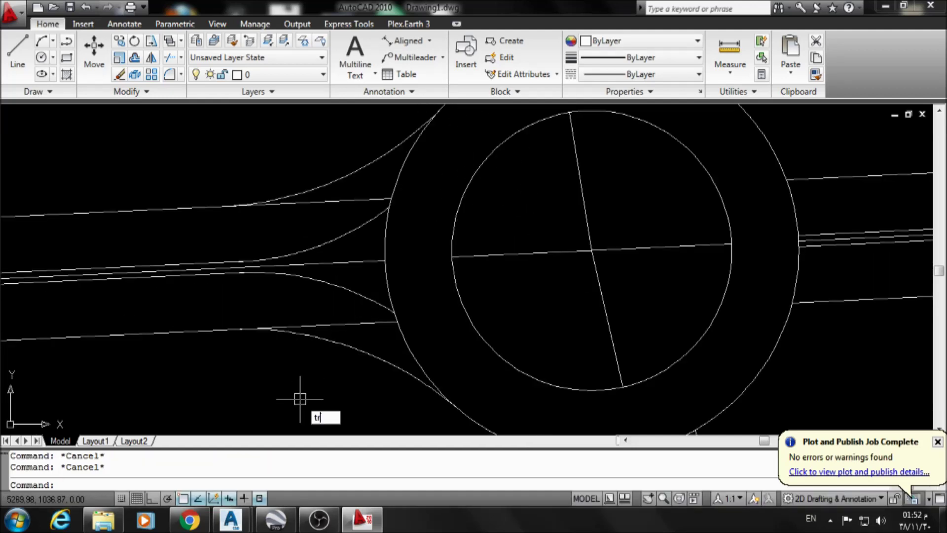
- Trim the west approach lines at the outer ring, then start a polyline at the northern road
{"action": "key", "text": "Return"}
{"action": "key", "text": "Return"}
{"action": "middle_click_drag", "start_coordinate": [327, 219], "coordinate": [327, 304]}
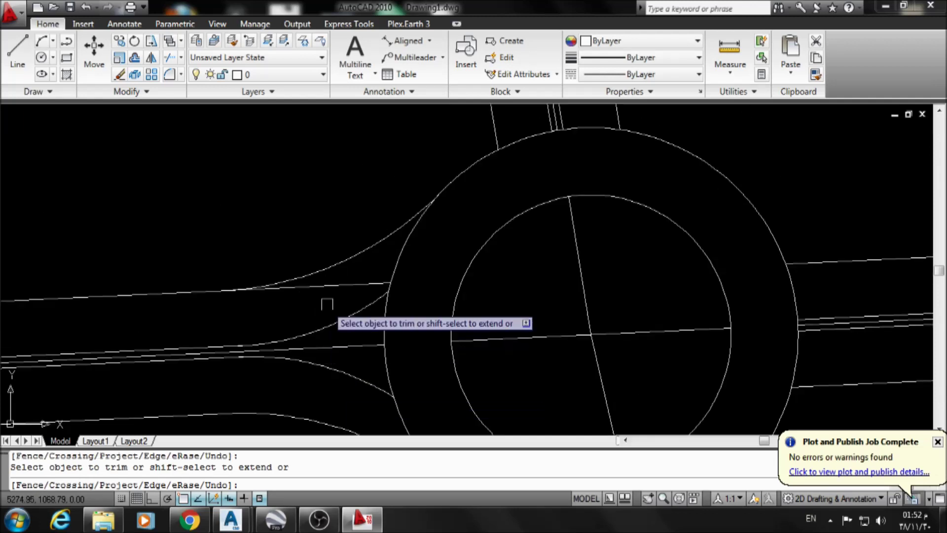
{"action": "scroll", "coordinate": [338, 279], "scroll_direction": "down", "scroll_amount": 3}
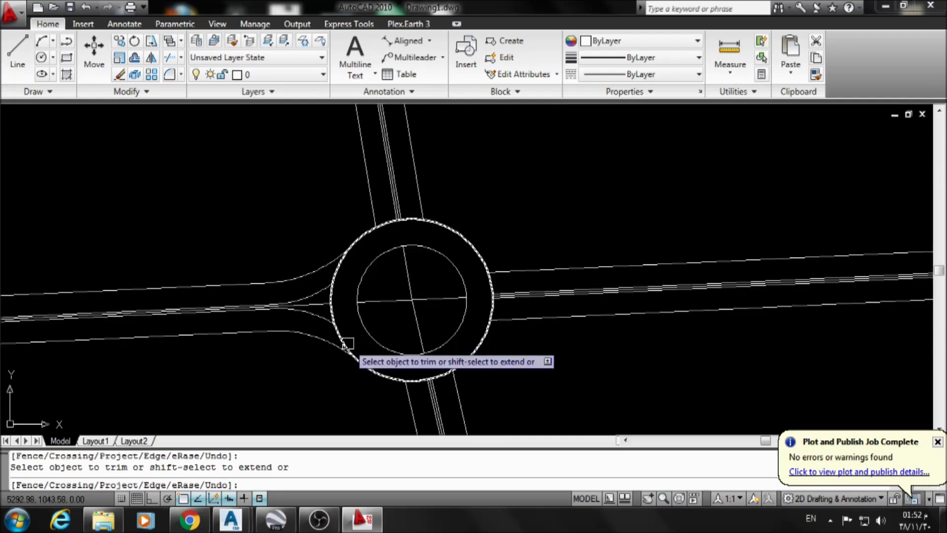
{"action": "scroll", "coordinate": [348, 318], "scroll_direction": "up", "scroll_amount": 1}
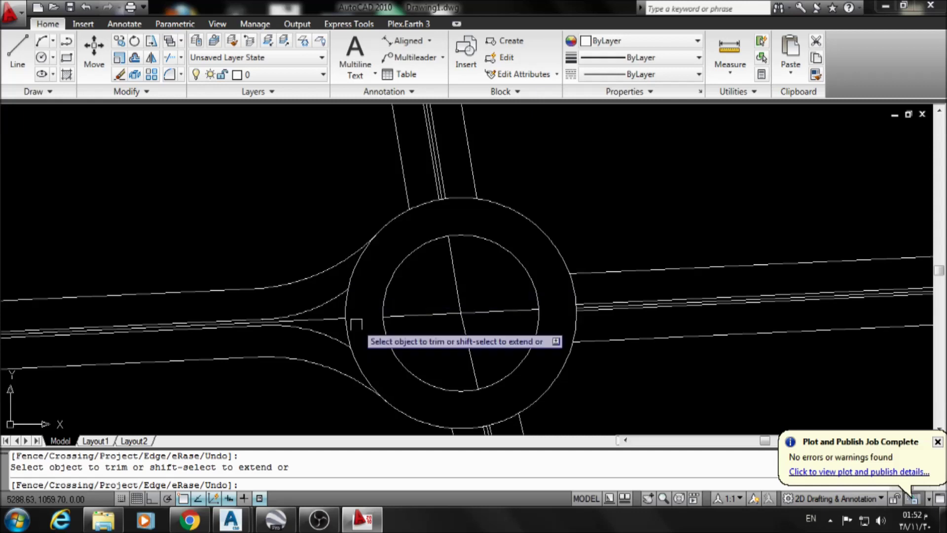
{"action": "scroll", "coordinate": [357, 295], "scroll_direction": "up", "scroll_amount": 1}
{"action": "middle_click_drag", "start_coordinate": [358, 295], "coordinate": [370, 344]}
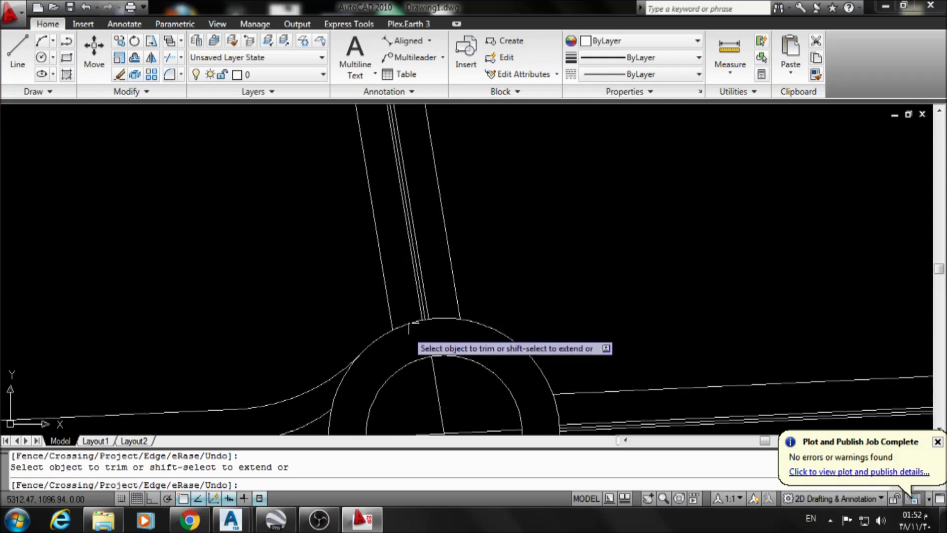
{"action": "key", "text": "Return"}
{"action": "scroll", "coordinate": [404, 313], "scroll_direction": "up", "scroll_amount": 1}
{"action": "key", "text": "Return"}
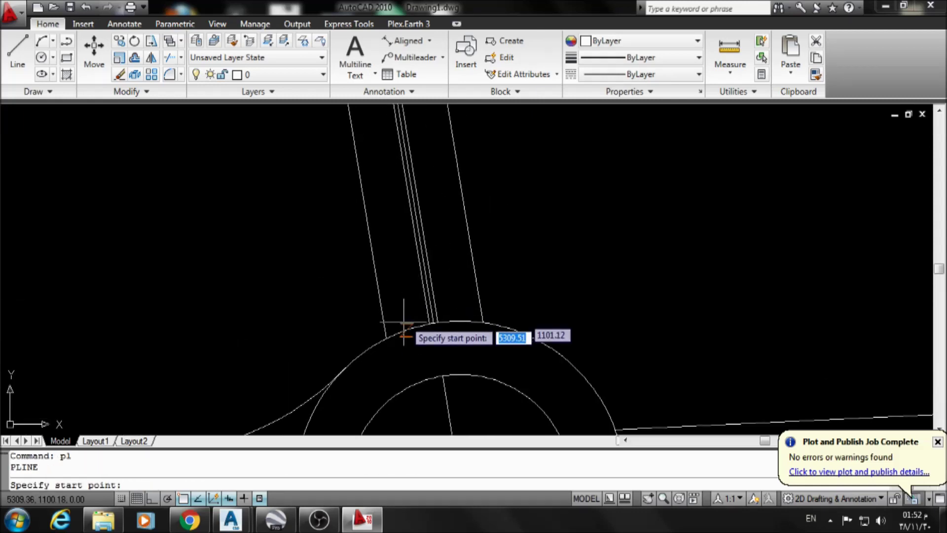
- Cancel the pending polyline and reframe the view on the northern road
{"action": "middle_click_drag", "start_coordinate": [401, 330], "coordinate": [389, 233]}
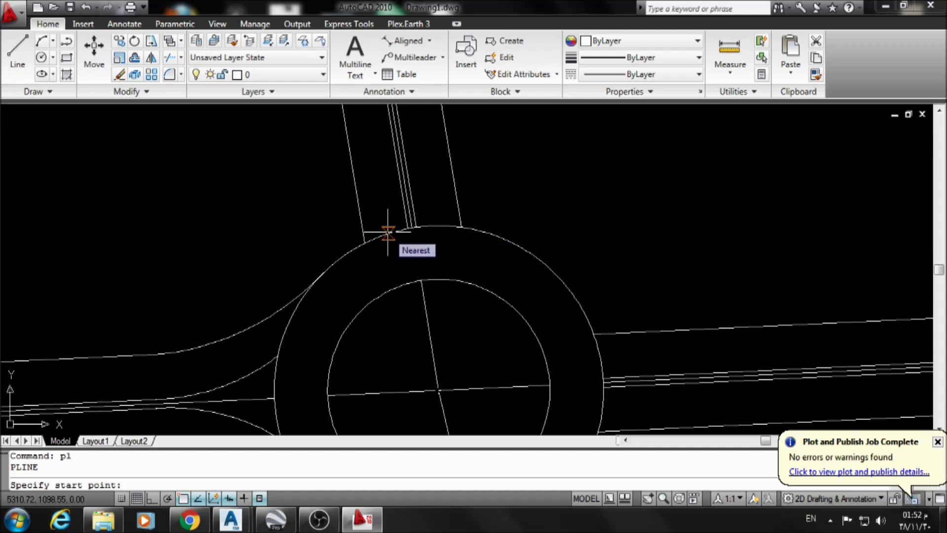
{"action": "mouse_move", "coordinate": [388, 234]}
{"action": "middle_mouse_down"}
{"action": "mouse_move", "coordinate": [382, 213]}
{"action": "mouse_move", "coordinate": [423, 269]}
{"action": "middle_mouse_up"}
{"action": "key", "text": "Escape"}
{"action": "key", "text": "Escape"}
{"action": "middle_click_drag", "start_coordinate": [364, 262], "coordinate": [395, 277]}
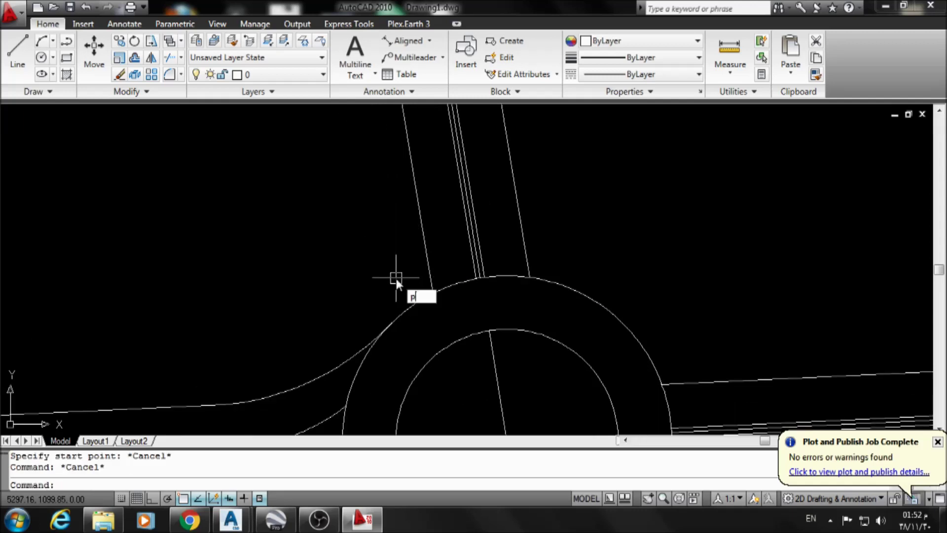
- Draw a three-point arc polyline from the northern road's west edge to the outer ring
{"action": "type", "text": "l"}
{"action": "key", "text": "Return"}
{"action": "scroll", "coordinate": [402, 275], "scroll_direction": "up", "scroll_amount": 1}
{"action": "scroll", "coordinate": [402, 203], "scroll_direction": "down", "scroll_amount": 2}
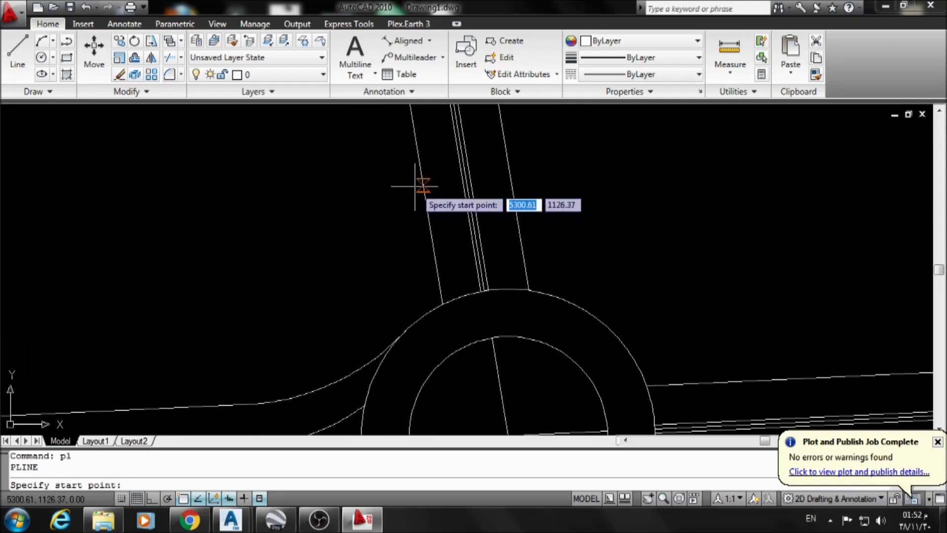
{"action": "left_click", "coordinate": [428, 219]}
{"action": "scroll", "coordinate": [424, 217], "scroll_direction": "up", "scroll_amount": 1}
{"action": "scroll", "coordinate": [415, 205], "scroll_direction": "up", "scroll_amount": 1}
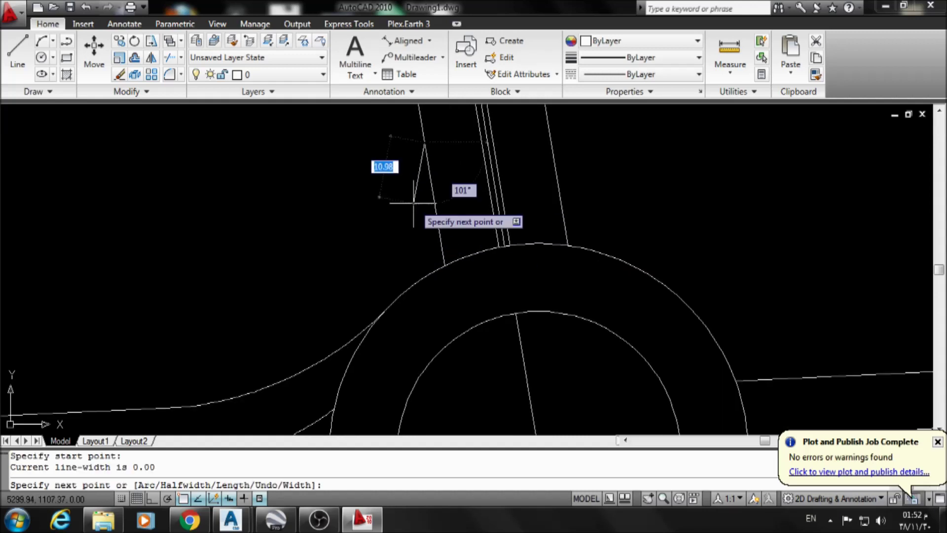
{"action": "type", "text": "a"}
{"action": "key", "text": "Return"}
{"action": "scroll", "coordinate": [413, 203], "scroll_direction": "up", "scroll_amount": 1}
{"action": "type", "text": "s"}
{"action": "key", "text": "Return"}
{"action": "left_click", "coordinate": [427, 213]}
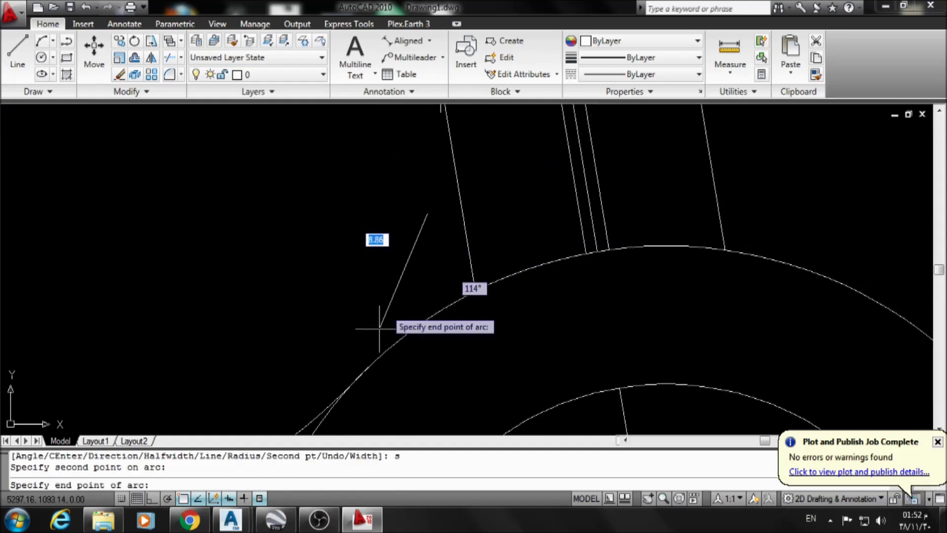
{"action": "left_click", "coordinate": [368, 367]}
{"action": "key", "text": "Escape"}
{"action": "key", "text": "Escape"}
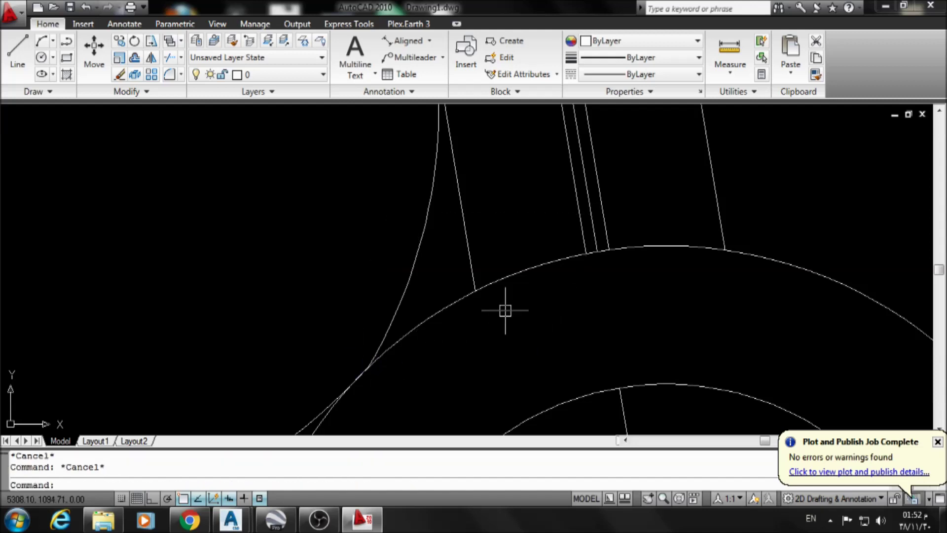
- Offset the new arc 10 units to its right
{"action": "scroll", "coordinate": [446, 363], "scroll_direction": "down", "scroll_amount": 2}
{"action": "type", "text": "o"}
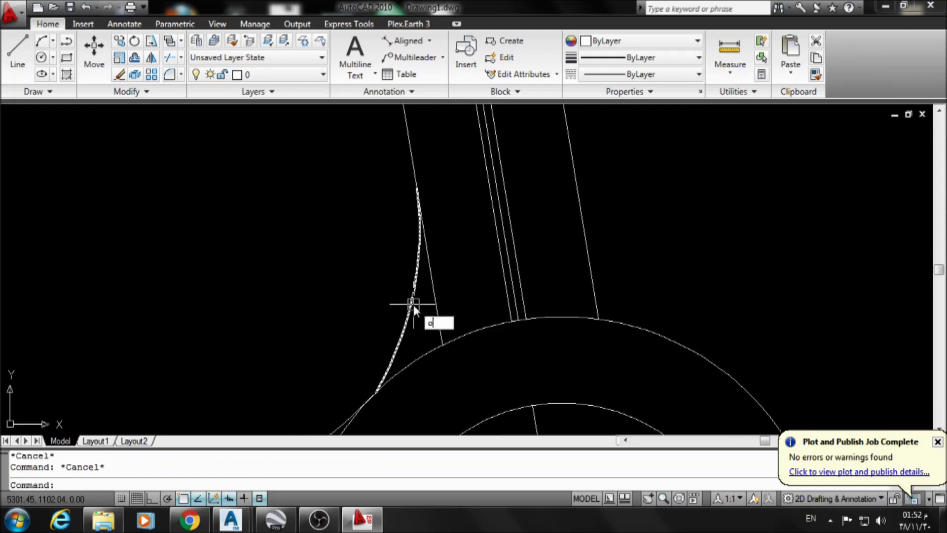
{"action": "key", "text": "Return"}
{"action": "key", "text": "Return"}
{"action": "left_click", "coordinate": [408, 312]}
{"action": "left_click", "coordinate": [465, 310]}
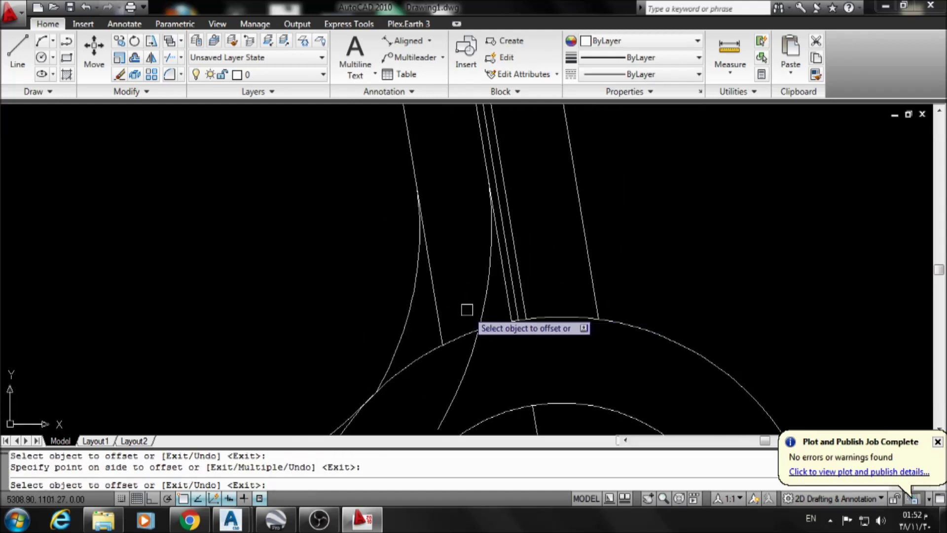
{"action": "middle_click_drag", "start_coordinate": [465, 310], "coordinate": [420, 282]}
{"action": "key", "text": "Escape"}
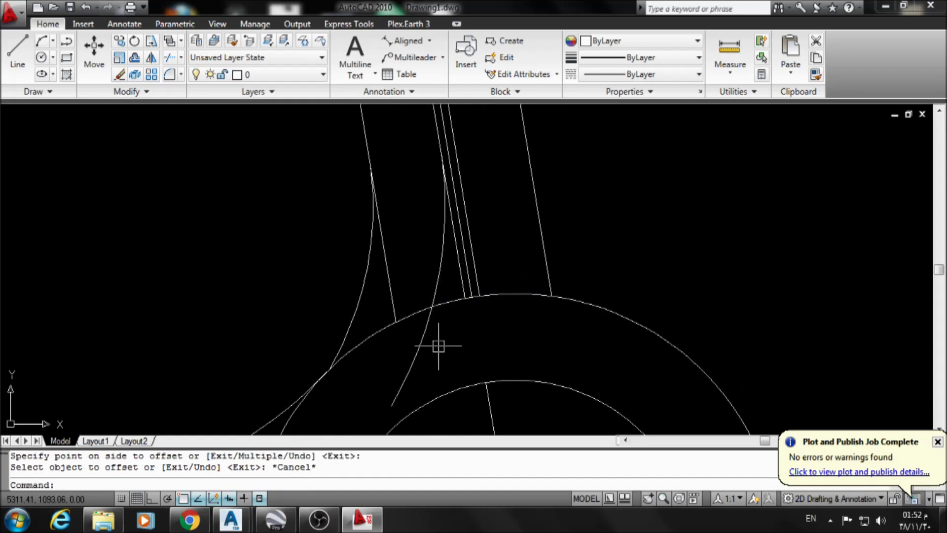
- Trim the straight road edge above the arc and the curve below it
{"action": "middle_click_drag", "start_coordinate": [438, 346], "coordinate": [405, 280]}
{"action": "type", "text": "tr"}
{"action": "key", "text": "Return"}
{"action": "key", "text": "Return"}
{"action": "left_click", "coordinate": [359, 228]}
{"action": "left_click", "coordinate": [397, 276]}
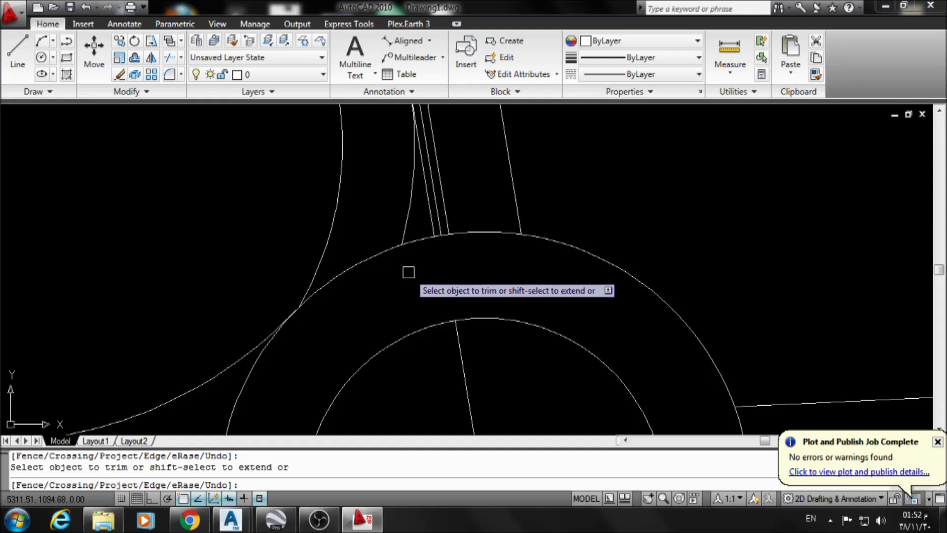
{"action": "scroll", "coordinate": [389, 277], "scroll_direction": "down", "scroll_amount": 1}
{"action": "scroll", "coordinate": [387, 281], "scroll_direction": "up", "scroll_amount": 1}
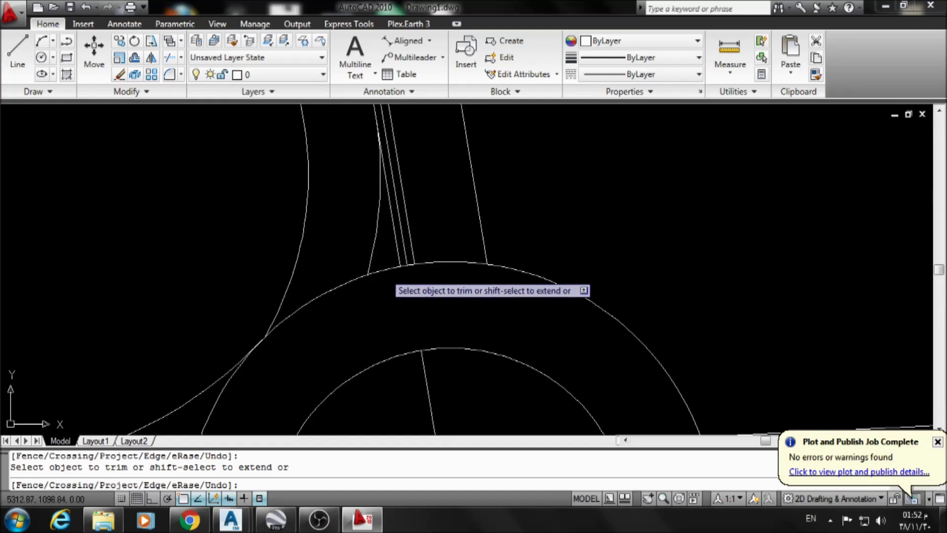
{"action": "middle_click_drag", "start_coordinate": [383, 272], "coordinate": [344, 325]}
{"action": "key", "text": "Escape"}
{"action": "key", "text": "Escape"}
- Mirror the new arc across the north approach, keeping the original
{"action": "type", "text": "mi"}
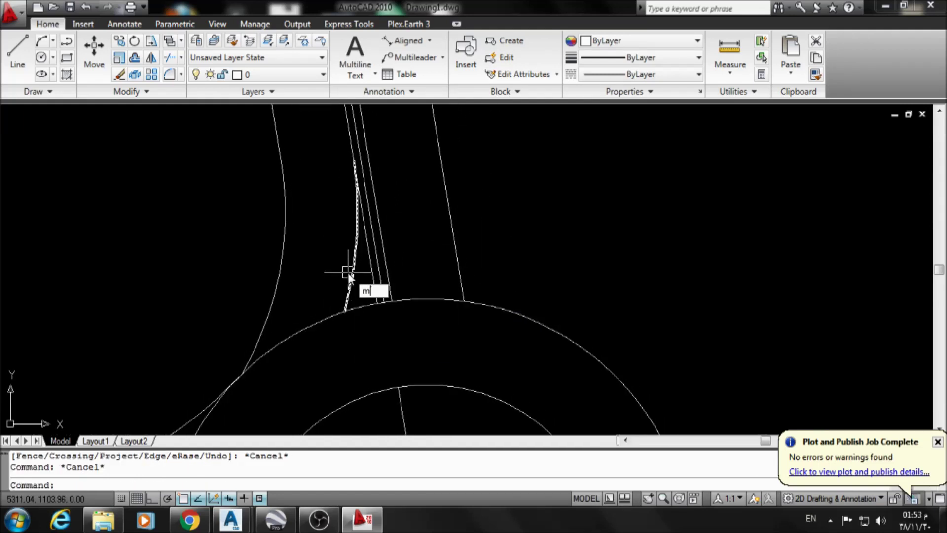
{"action": "key", "text": "Return"}
{"action": "key", "text": "Return"}
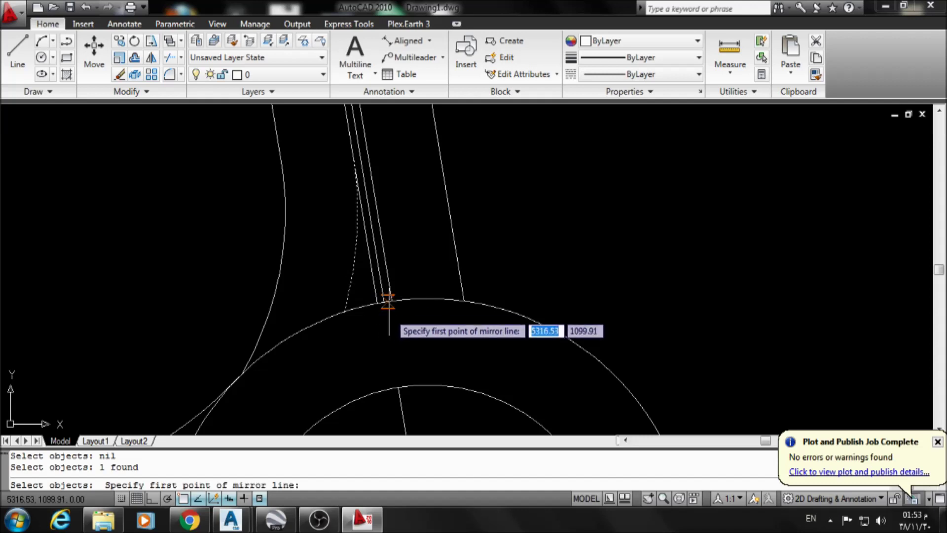
{"action": "scroll", "coordinate": [387, 300], "scroll_direction": "up", "scroll_amount": 4}
{"action": "left_click", "coordinate": [390, 286]}
{"action": "middle_click_drag", "start_coordinate": [391, 286], "coordinate": [402, 433]}
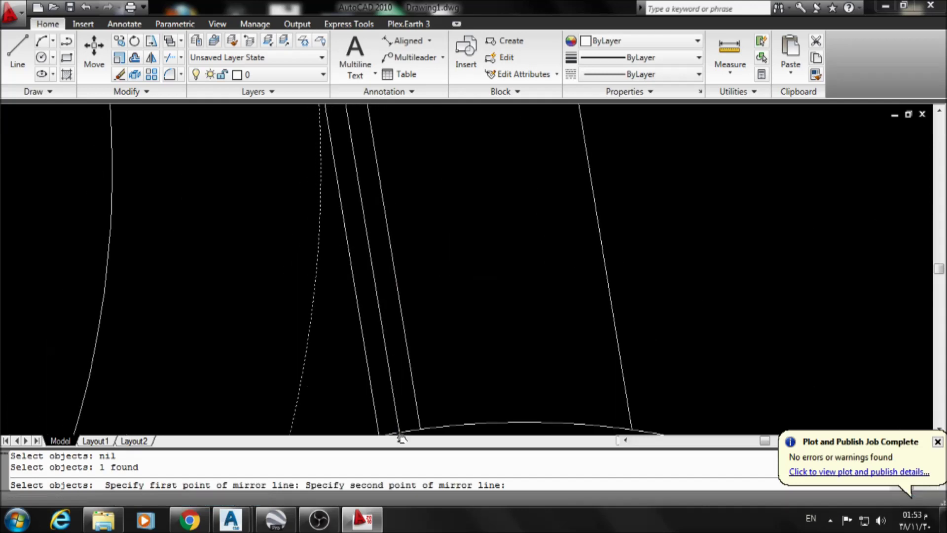
{"action": "left_click", "coordinate": [367, 232]}
{"action": "key", "text": "Return"}
{"action": "scroll", "coordinate": [376, 237], "scroll_direction": "down", "scroll_amount": 2}
{"action": "key", "text": "Escape"}
- Offset the mirrored curve to its right
{"action": "type", "text": "o"}
{"action": "key", "text": "Return"}
{"action": "key", "text": "Return"}
{"action": "left_click", "coordinate": [359, 288]}
{"action": "middle_click_drag", "start_coordinate": [462, 282], "coordinate": [411, 290]}
{"action": "key", "text": "Escape"}
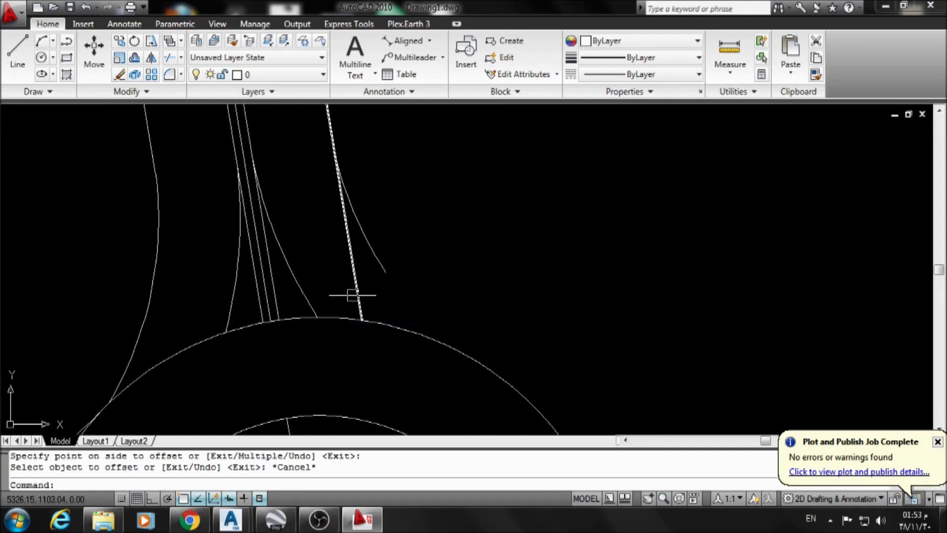
- Trim the north approach line pieces running into the outer ring
{"action": "type", "text": "r"}
{"action": "key", "text": "Return"}
{"action": "key", "text": "Return"}
{"action": "middle_click_drag", "start_coordinate": [277, 298], "coordinate": [317, 293]}
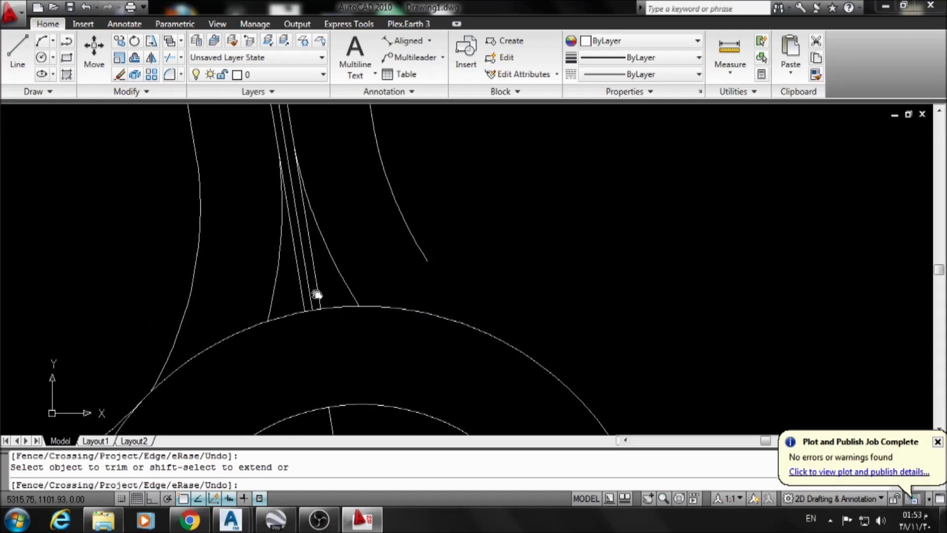
{"action": "scroll", "coordinate": [355, 257], "scroll_direction": "down", "scroll_amount": 3}
{"action": "scroll", "coordinate": [389, 222], "scroll_direction": "up", "scroll_amount": 2}
{"action": "scroll", "coordinate": [379, 296], "scroll_direction": "up", "scroll_amount": 1}
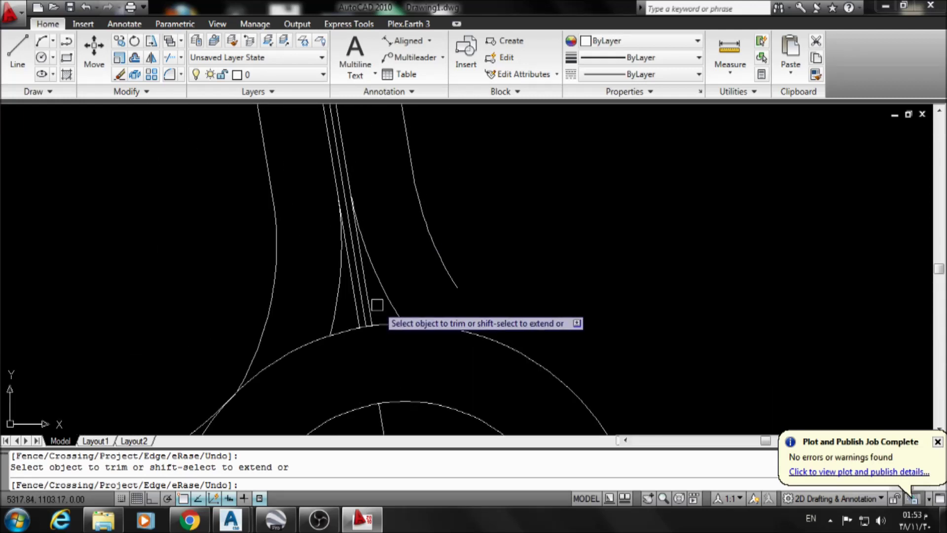
{"action": "key", "text": "Escape"}
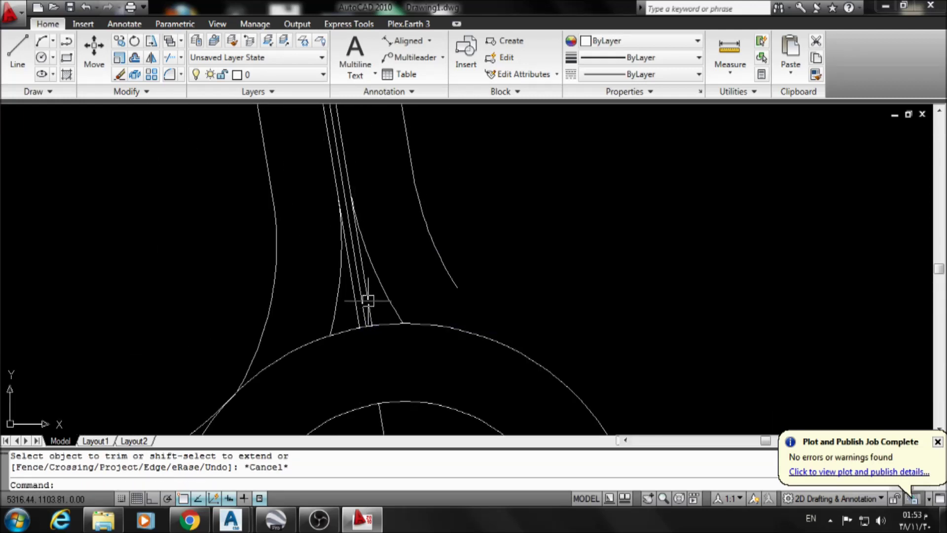
{"action": "type", "text": "tr"}
{"action": "key", "text": "Return"}
{"action": "key", "text": "Return"}
{"action": "left_click", "coordinate": [361, 301]}
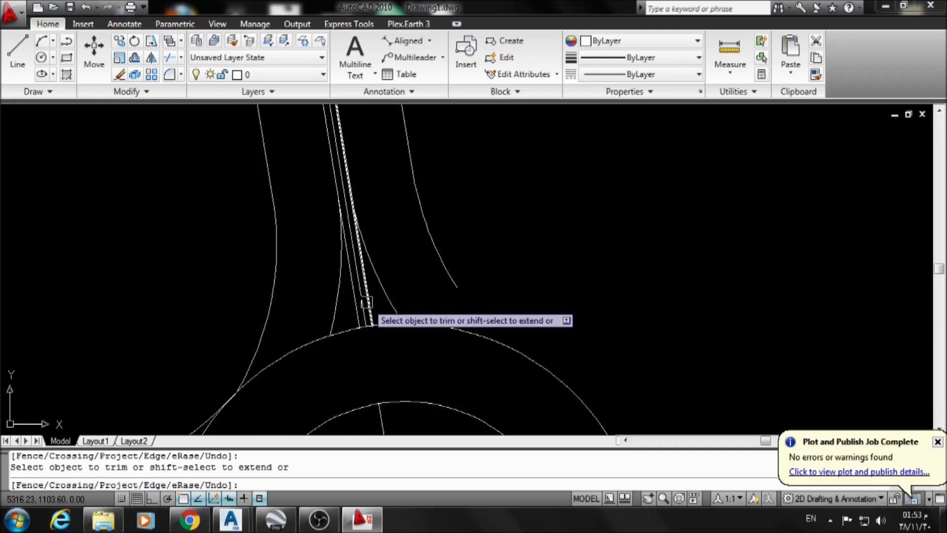
{"action": "left_click", "coordinate": [350, 311]}
{"action": "key", "text": "Escape"}
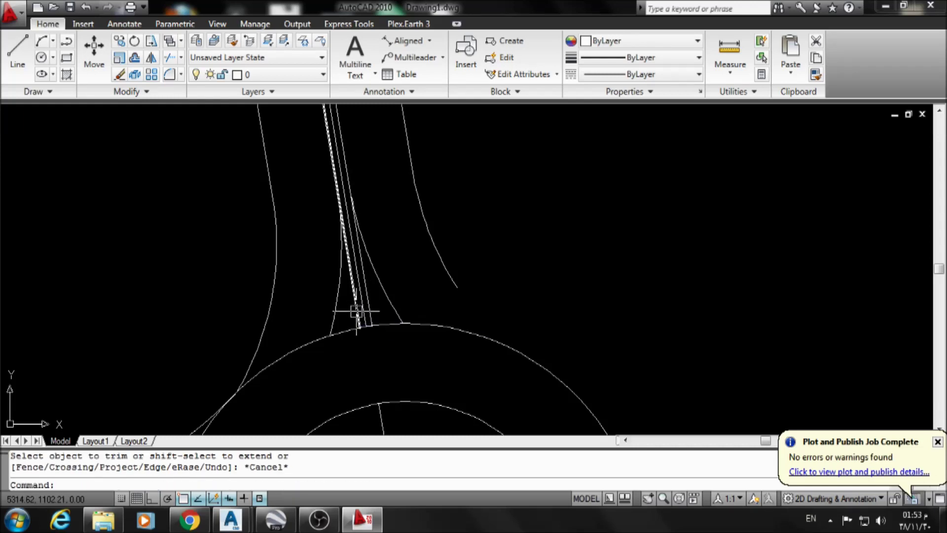
- Grip-stretch the north approach middle line's end up the road, cancelling the second line's edit
{"action": "left_click", "coordinate": [357, 310]}
{"action": "left_click", "coordinate": [360, 328]}
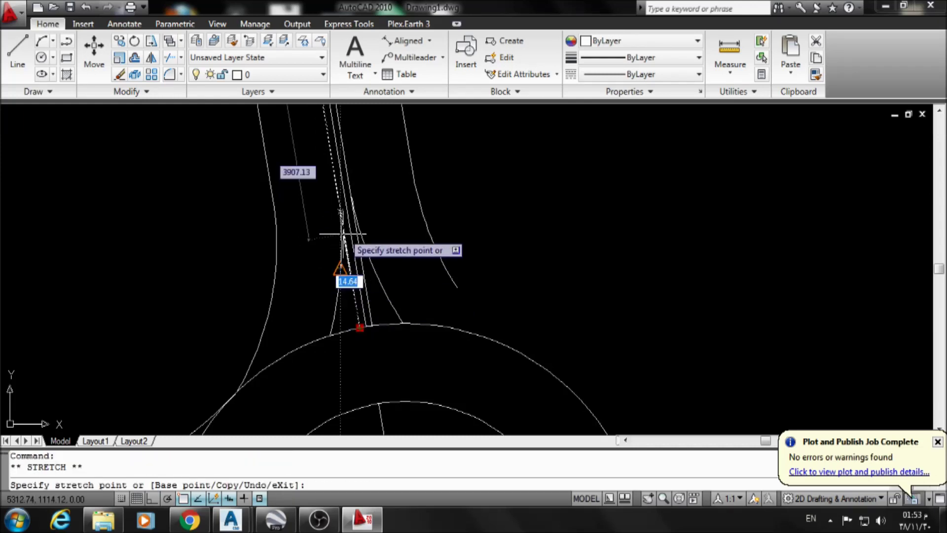
{"action": "left_click", "coordinate": [340, 194]}
{"action": "key", "text": "Escape"}
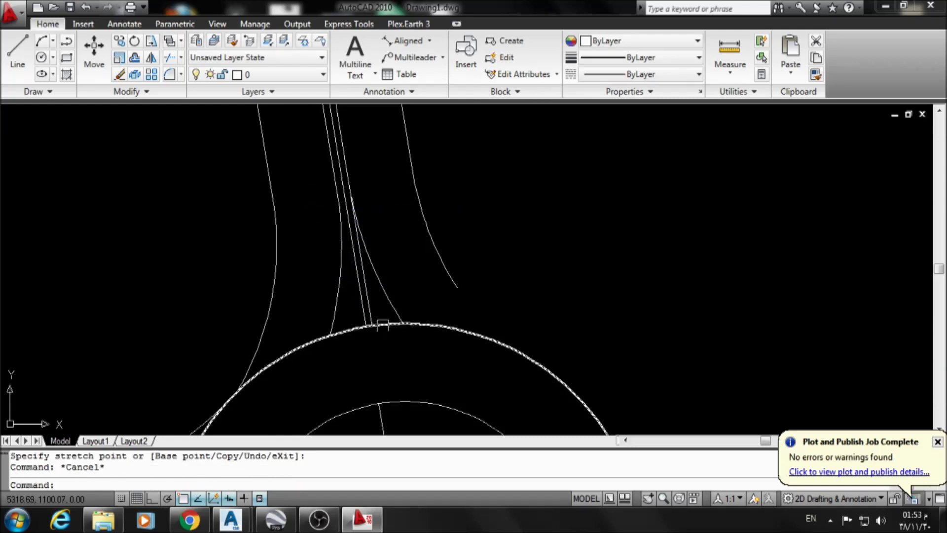
{"action": "left_click", "coordinate": [373, 322]}
{"action": "left_click", "coordinate": [372, 326]}
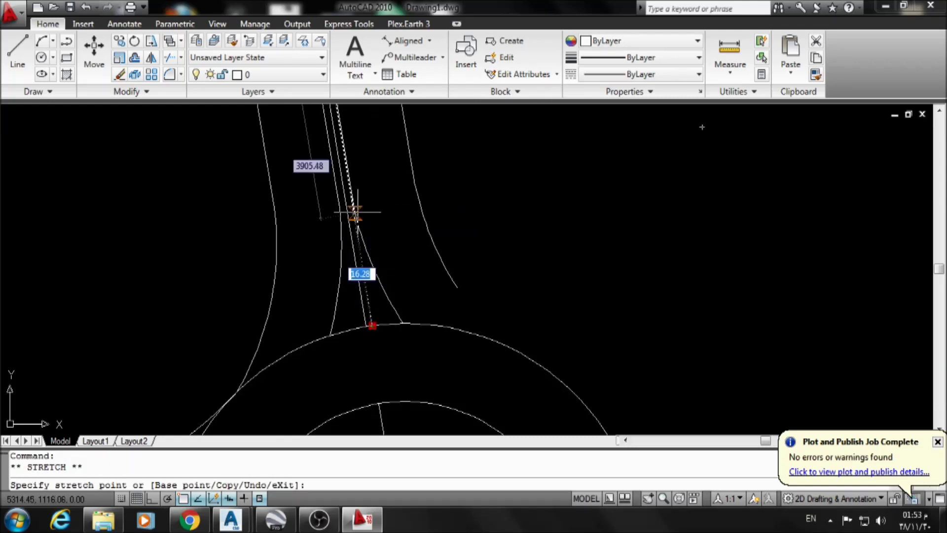
{"action": "key", "text": "Escape"}
{"action": "scroll", "coordinate": [391, 308], "scroll_direction": "down", "scroll_amount": 1}
{"action": "scroll", "coordinate": [391, 308], "scroll_direction": "down", "scroll_amount": 2}
{"action": "middle_click_drag", "start_coordinate": [483, 311], "coordinate": [586, 224]}
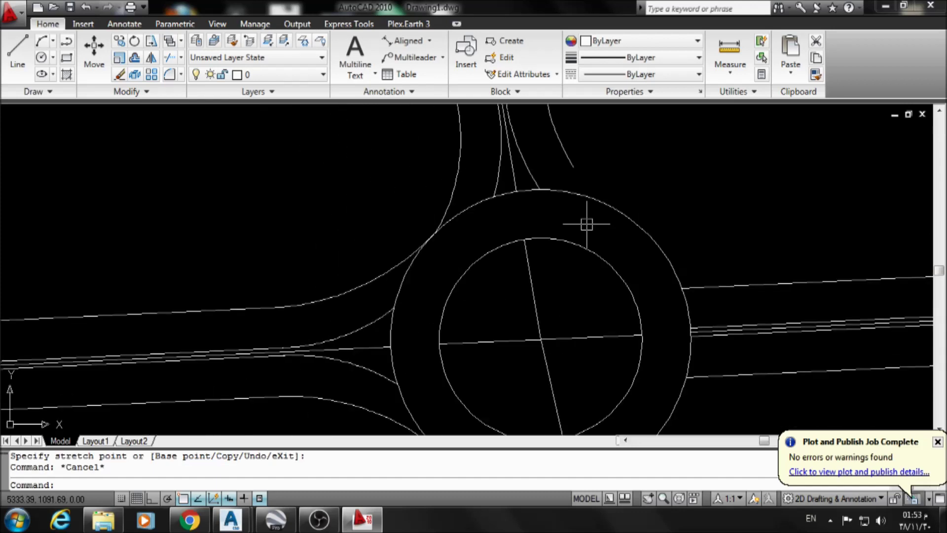
{"action": "scroll", "coordinate": [587, 224], "scroll_direction": "down", "scroll_amount": 8}
{"action": "scroll", "coordinate": [529, 278], "scroll_direction": "up", "scroll_amount": 4}
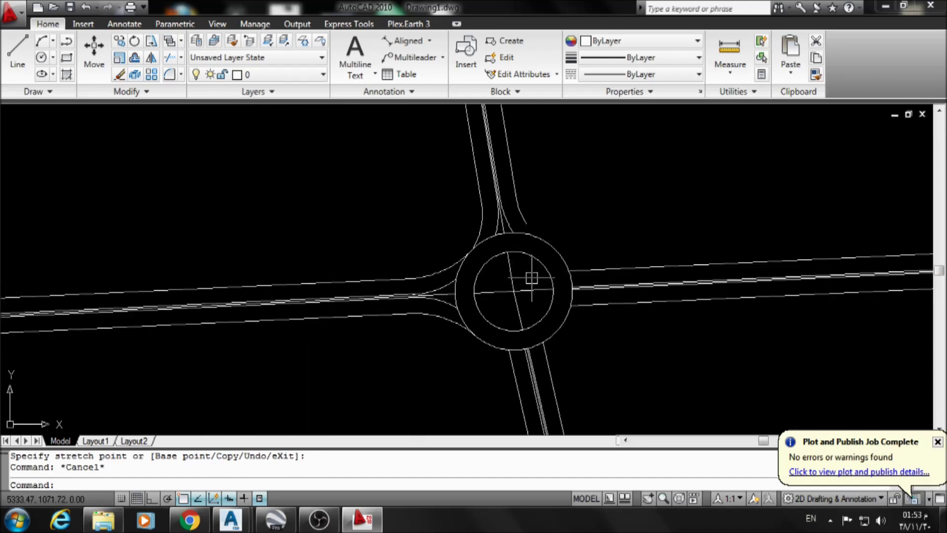
{"action": "scroll", "coordinate": [528, 270], "scroll_direction": "up", "scroll_amount": 2}
{"action": "middle_click_drag", "start_coordinate": [518, 268], "coordinate": [493, 254]}
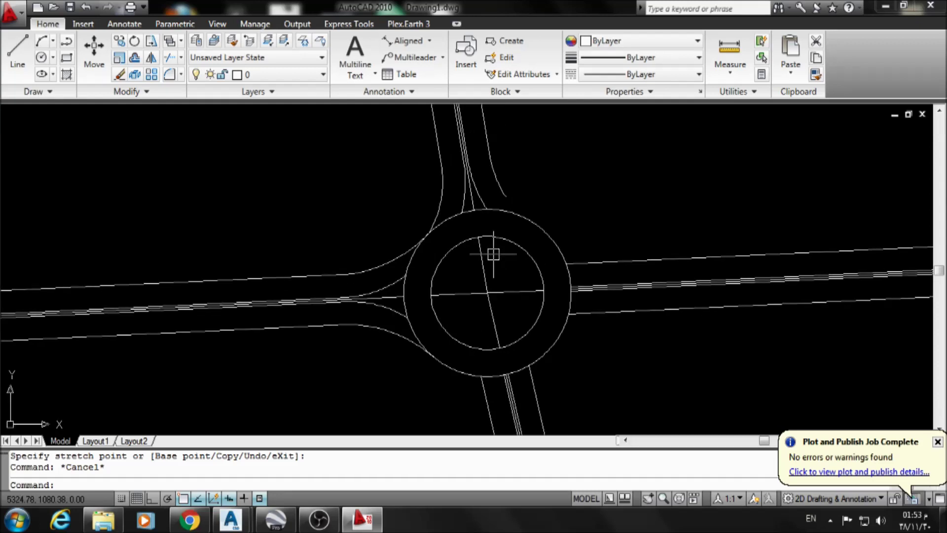
{"action": "scroll", "coordinate": [488, 246], "scroll_direction": "up", "scroll_amount": 1}
{"action": "scroll", "coordinate": [425, 237], "scroll_direction": "up", "scroll_amount": 2}
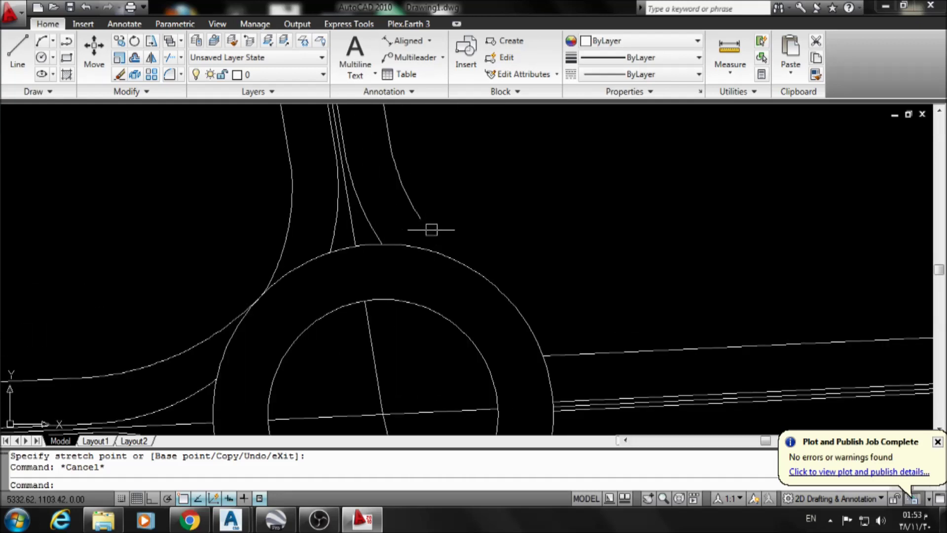
{"action": "middle_click_drag", "start_coordinate": [431, 229], "coordinate": [396, 244]}
{"action": "scroll", "coordinate": [376, 208], "scroll_direction": "up", "scroll_amount": 1}
{"action": "left_click", "coordinate": [376, 230]}
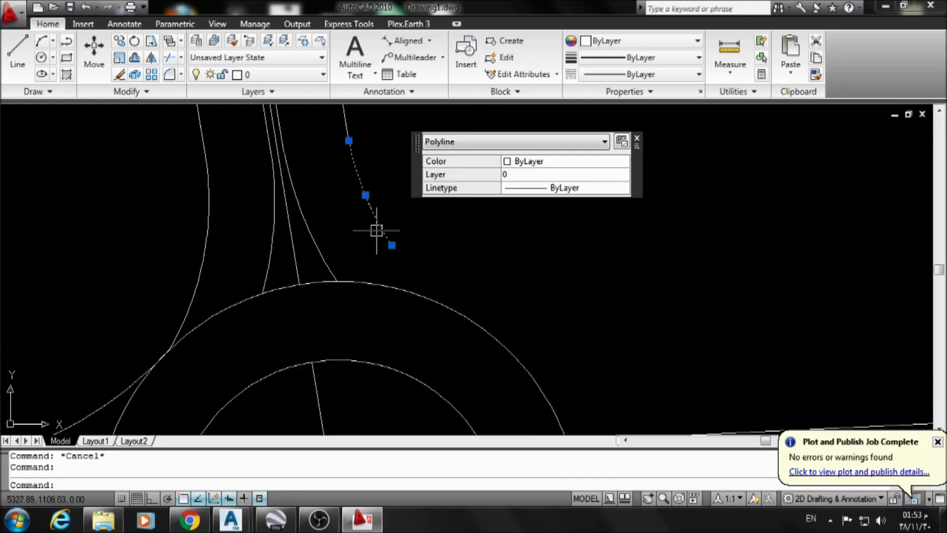
{"action": "key", "text": "Escape"}
{"action": "scroll", "coordinate": [444, 272], "scroll_direction": "down", "scroll_amount": 2}
{"action": "scroll", "coordinate": [533, 291], "scroll_direction": "up", "scroll_amount": 2}
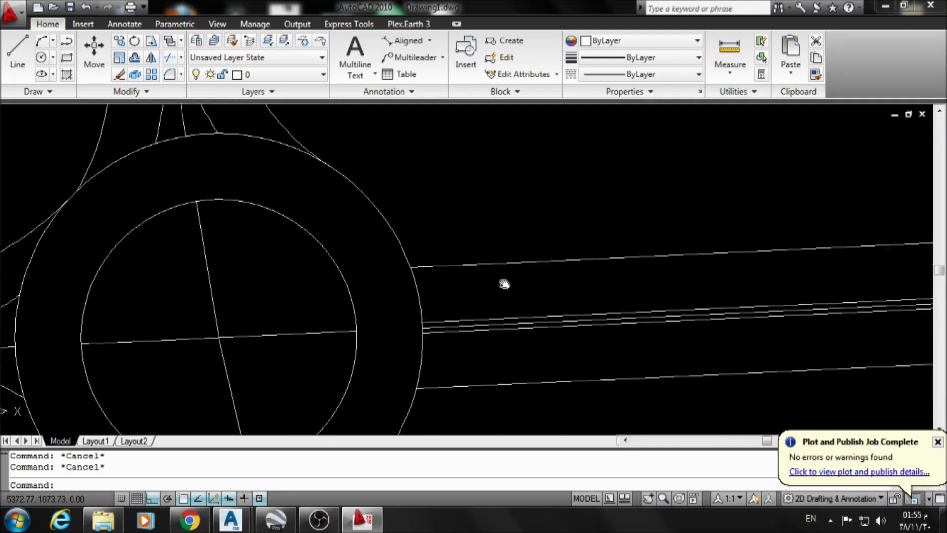
- With Ortho off, draw a three-point arc polyline from the outer ring to the east road's middle line
{"action": "type", "text": "pl"}
{"action": "key", "text": "Return"}
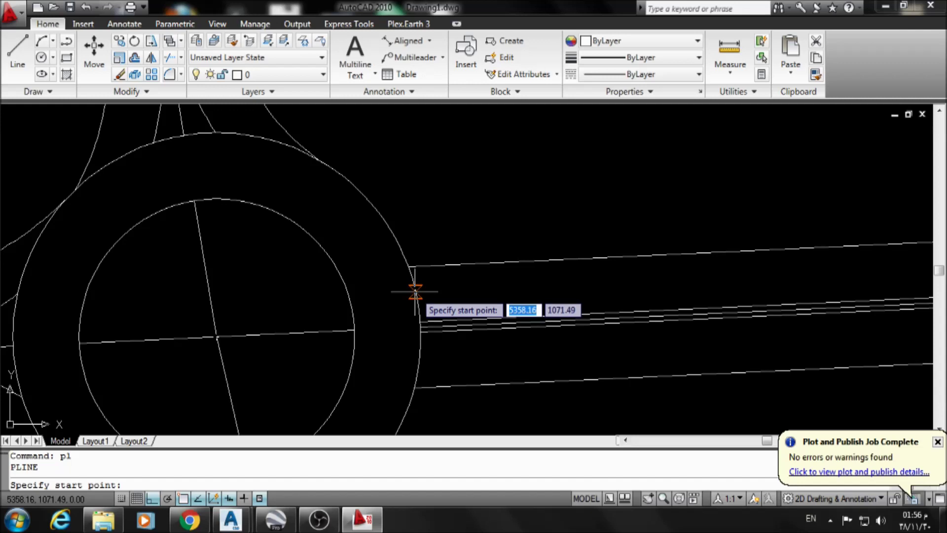
{"action": "left_click", "coordinate": [416, 292]}
{"action": "scroll", "coordinate": [451, 321], "scroll_direction": "up", "scroll_amount": 1}
{"action": "key", "text": "F8"}
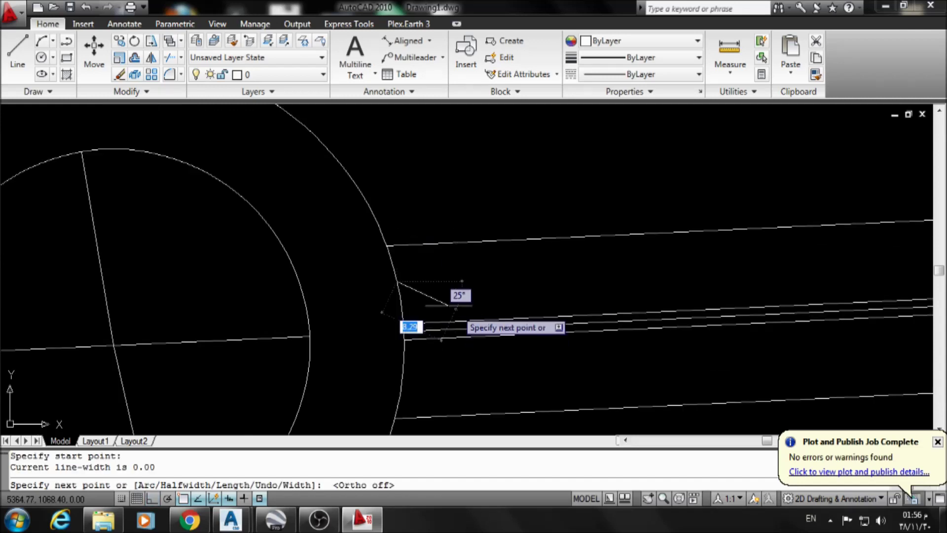
{"action": "scroll", "coordinate": [404, 296], "scroll_direction": "up", "scroll_amount": 2}
{"action": "type", "text": "a"}
{"action": "key", "text": "Return"}
{"action": "type", "text": "s"}
{"action": "key", "text": "Return"}
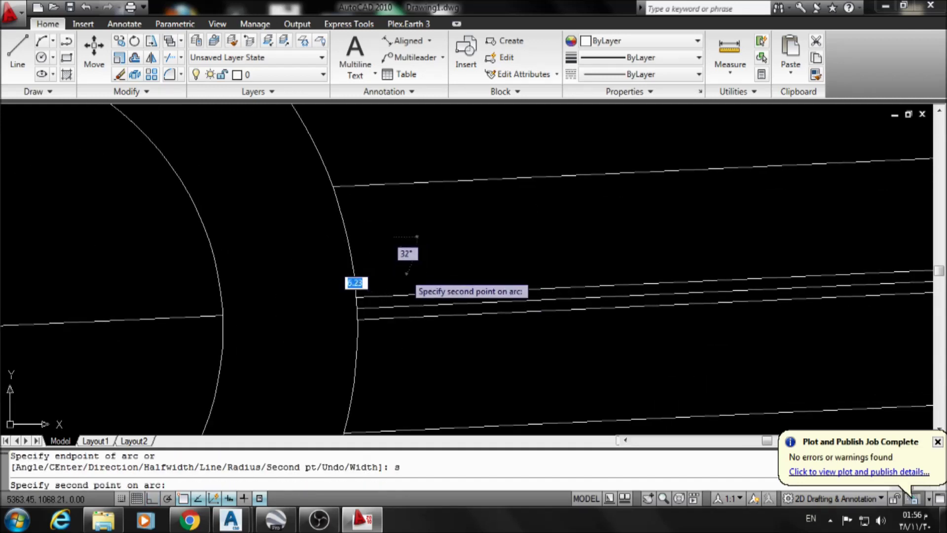
{"action": "left_click", "coordinate": [406, 272]}
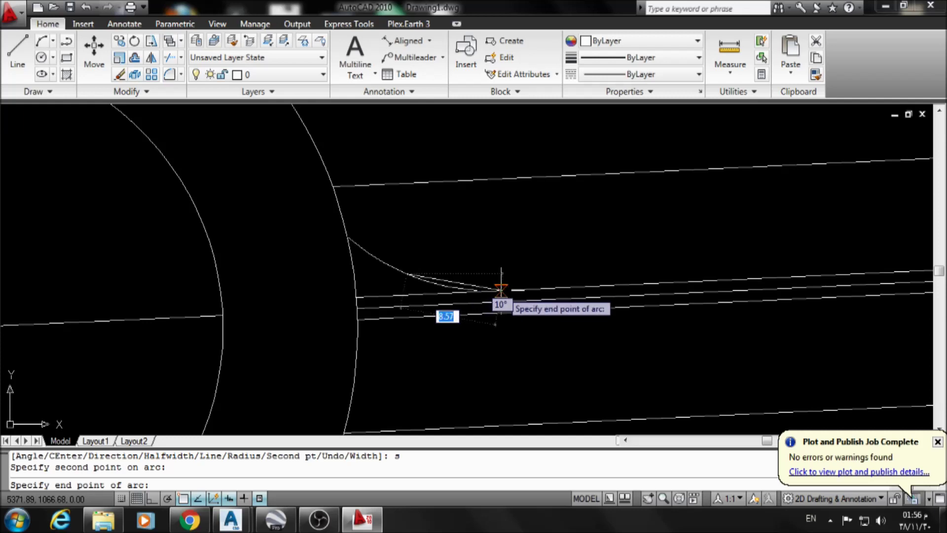
{"action": "left_click", "coordinate": [501, 288]}
{"action": "key", "text": "Escape"}
{"action": "scroll", "coordinate": [503, 293], "scroll_direction": "down", "scroll_amount": 3}
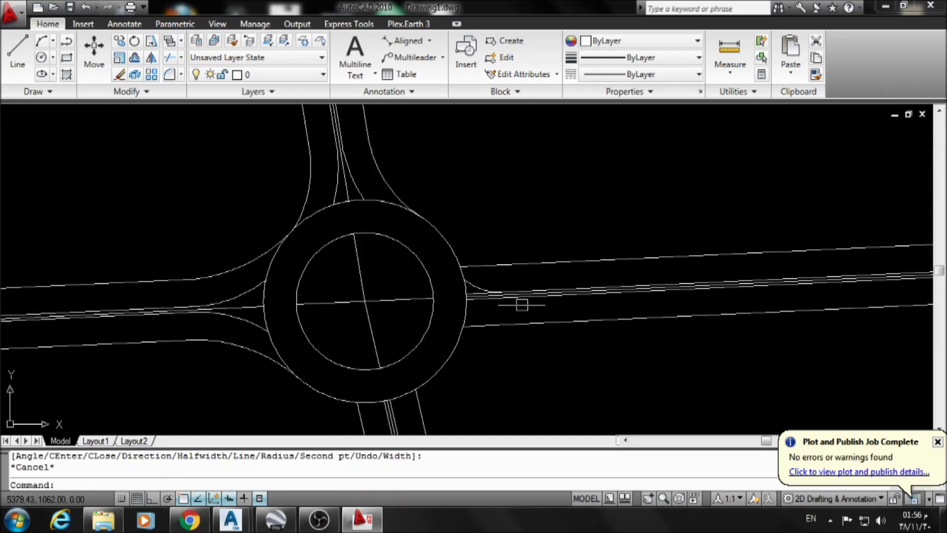
- Grip-stretch the east corner curve's middle point and move its end further along the road
{"action": "scroll", "coordinate": [493, 293], "scroll_direction": "up", "scroll_amount": 3}
{"action": "scroll", "coordinate": [444, 289], "scroll_direction": "up", "scroll_amount": 3}
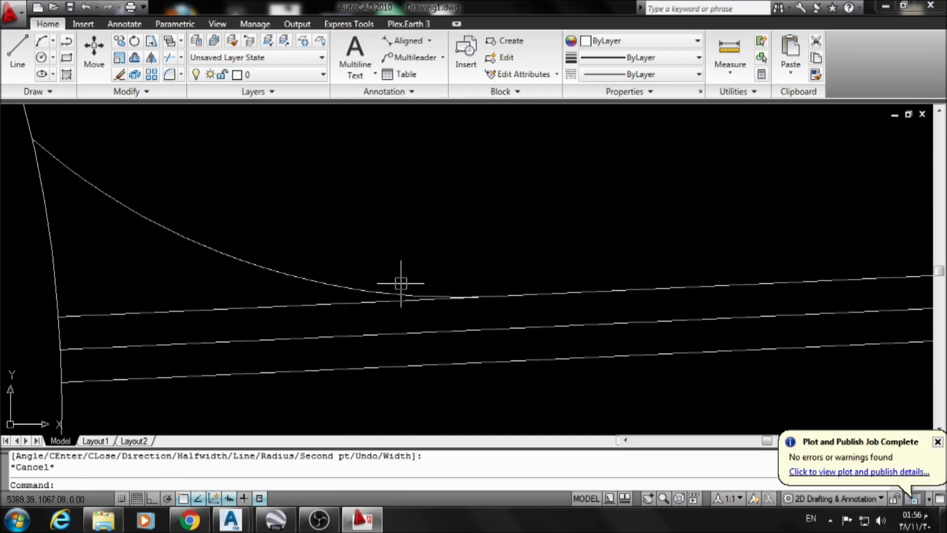
{"action": "left_click", "coordinate": [340, 280]}
{"action": "middle_click_drag", "start_coordinate": [334, 276], "coordinate": [368, 292]}
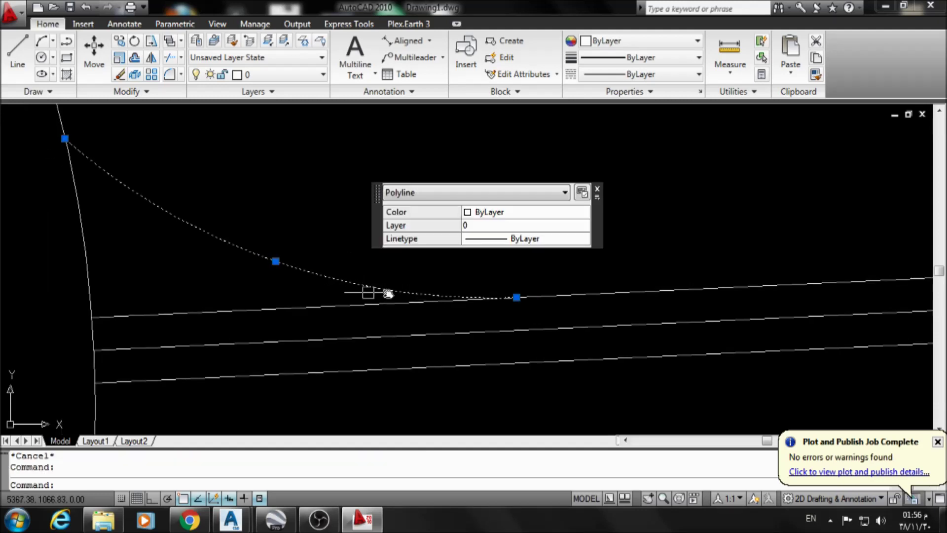
{"action": "left_click", "coordinate": [277, 262]}
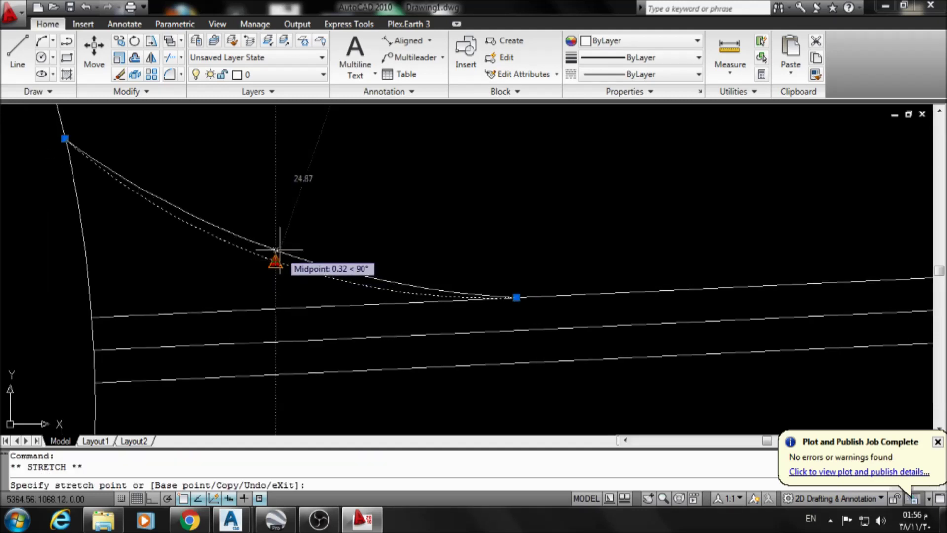
{"action": "scroll", "coordinate": [280, 248], "scroll_direction": "up", "scroll_amount": 3}
{"action": "left_click", "coordinate": [279, 248]}
{"action": "scroll", "coordinate": [503, 312], "scroll_direction": "down", "scroll_amount": 2}
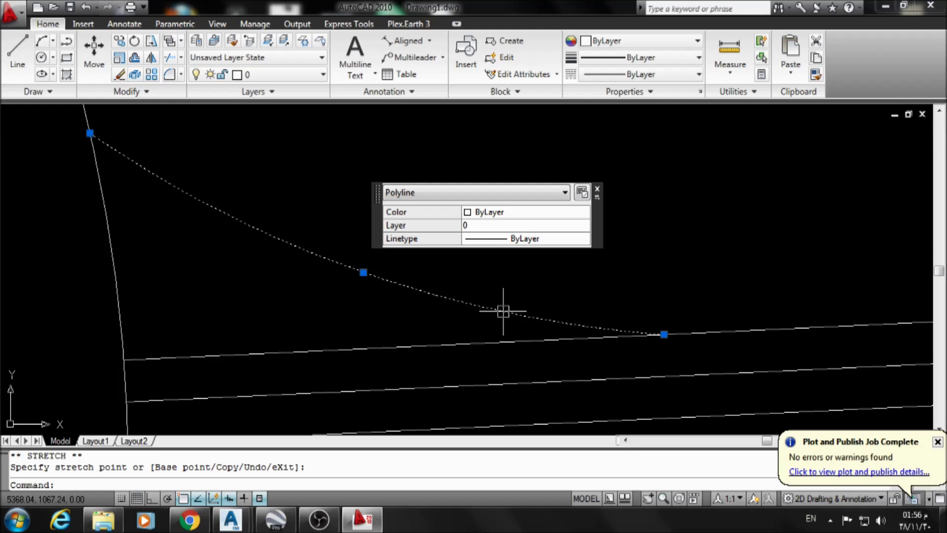
{"action": "scroll", "coordinate": [398, 325], "scroll_direction": "down", "scroll_amount": 2}
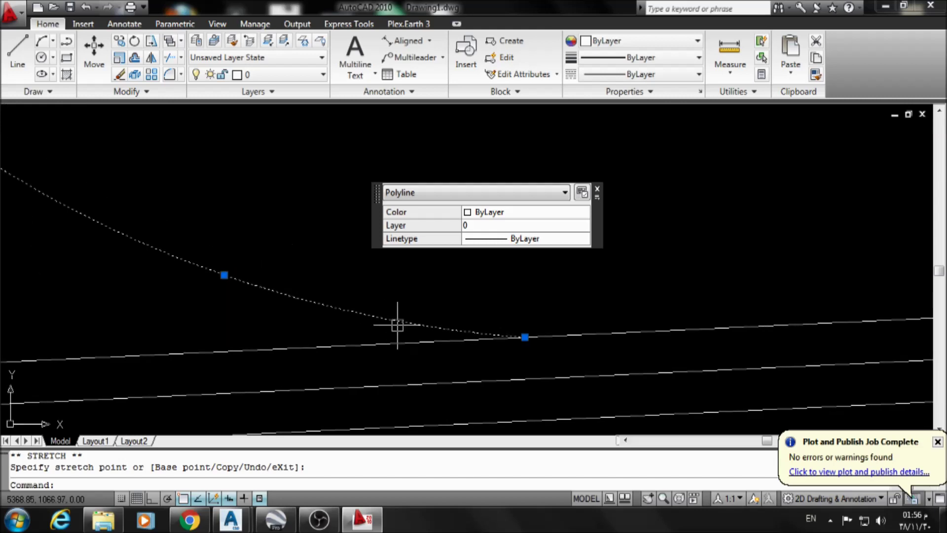
{"action": "left_click", "coordinate": [525, 338]}
{"action": "left_click", "coordinate": [613, 333]}
{"action": "scroll", "coordinate": [542, 326], "scroll_direction": "down", "scroll_amount": 2}
{"action": "scroll", "coordinate": [474, 330], "scroll_direction": "down", "scroll_amount": 2}
{"action": "scroll", "coordinate": [498, 331], "scroll_direction": "down", "scroll_amount": 1}
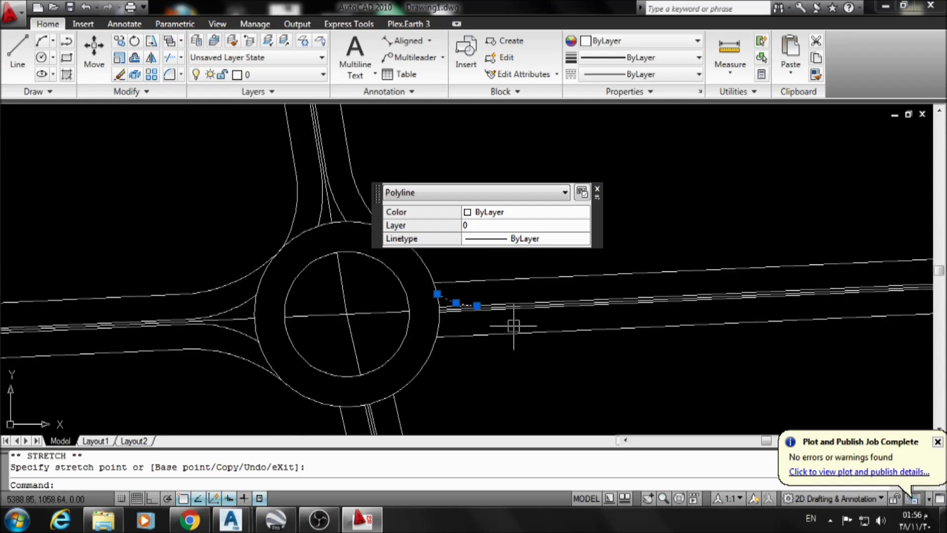
{"action": "key", "text": "Escape"}
- Reselect the east junction curve and stretch its end further along the road edge
{"action": "scroll", "coordinate": [518, 341], "scroll_direction": "down", "scroll_amount": 2}
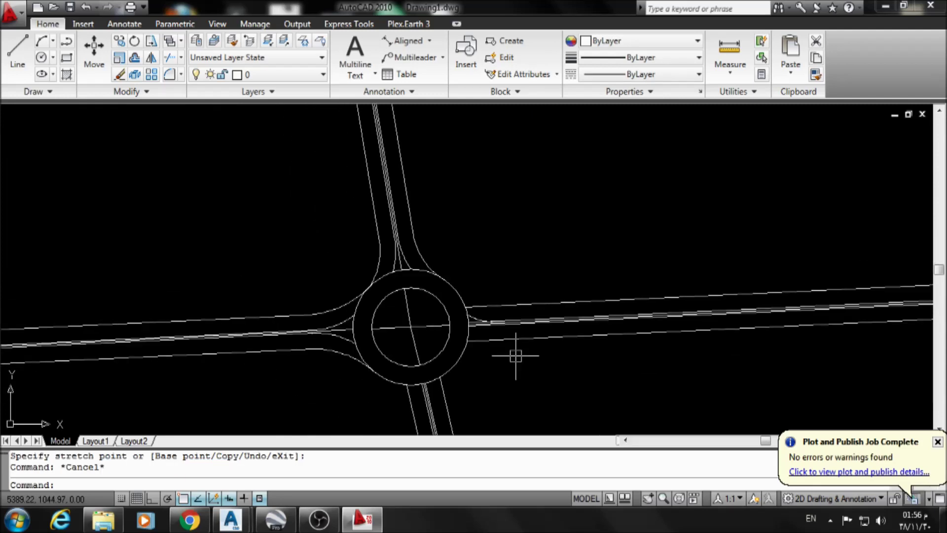
{"action": "scroll", "coordinate": [517, 369], "scroll_direction": "up", "scroll_amount": 2}
{"action": "mouse_move", "coordinate": [492, 377]}
{"action": "middle_mouse_down"}
{"action": "mouse_move", "coordinate": [506, 313]}
{"action": "mouse_move", "coordinate": [479, 325]}
{"action": "middle_mouse_up"}
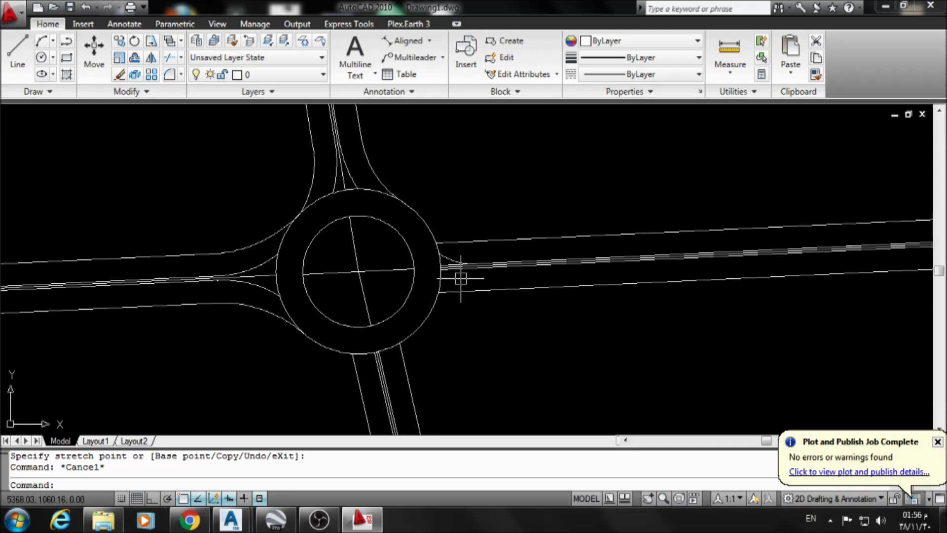
{"action": "scroll", "coordinate": [460, 279], "scroll_direction": "up", "scroll_amount": 4}
{"action": "middle_click_drag", "start_coordinate": [460, 276], "coordinate": [434, 347]}
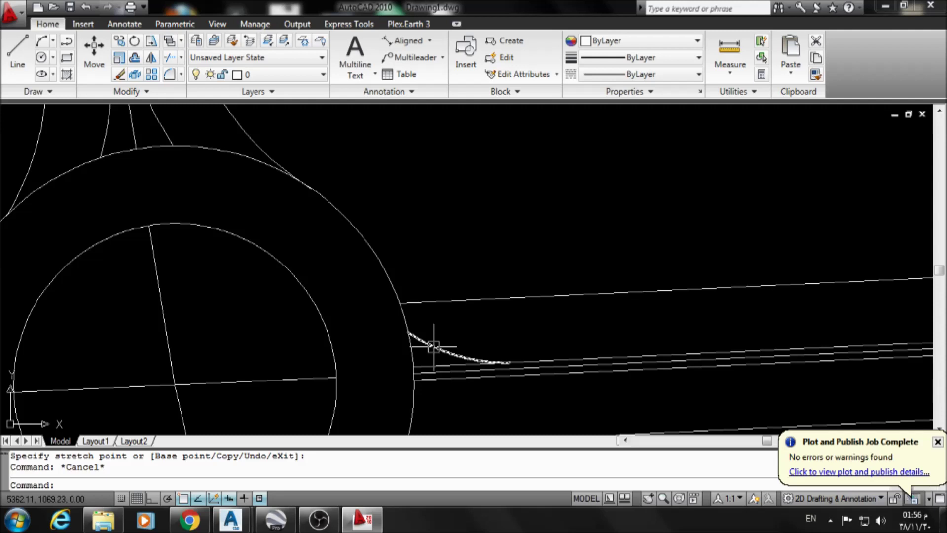
{"action": "left_click", "coordinate": [433, 347]}
{"action": "scroll", "coordinate": [493, 360], "scroll_direction": "up", "scroll_amount": 4}
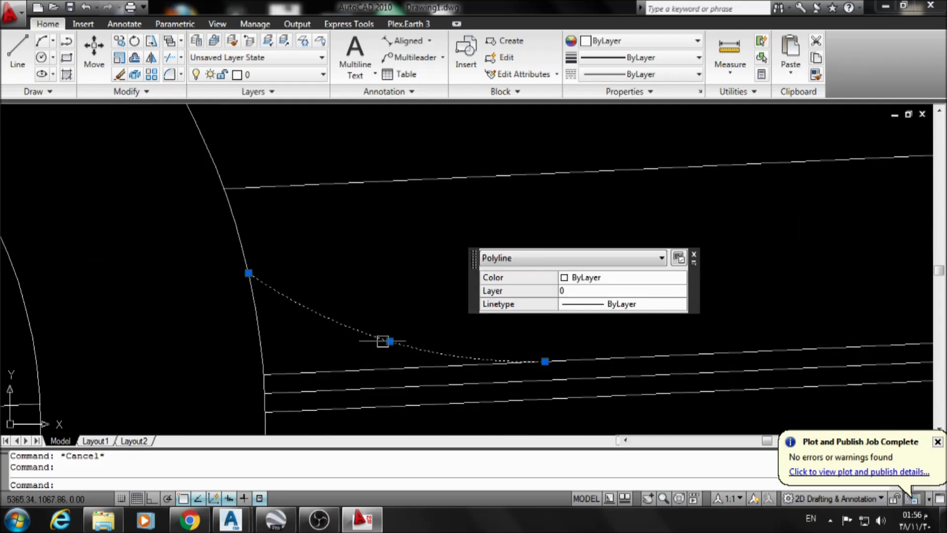
{"action": "left_click", "coordinate": [390, 340]}
{"action": "scroll", "coordinate": [393, 340], "scroll_direction": "up", "scroll_amount": 3}
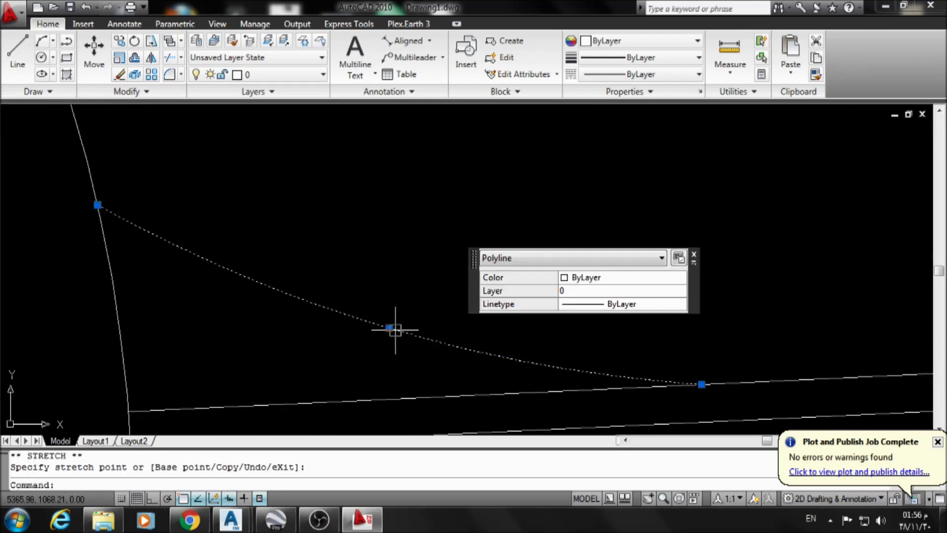
{"action": "left_click", "coordinate": [701, 384]}
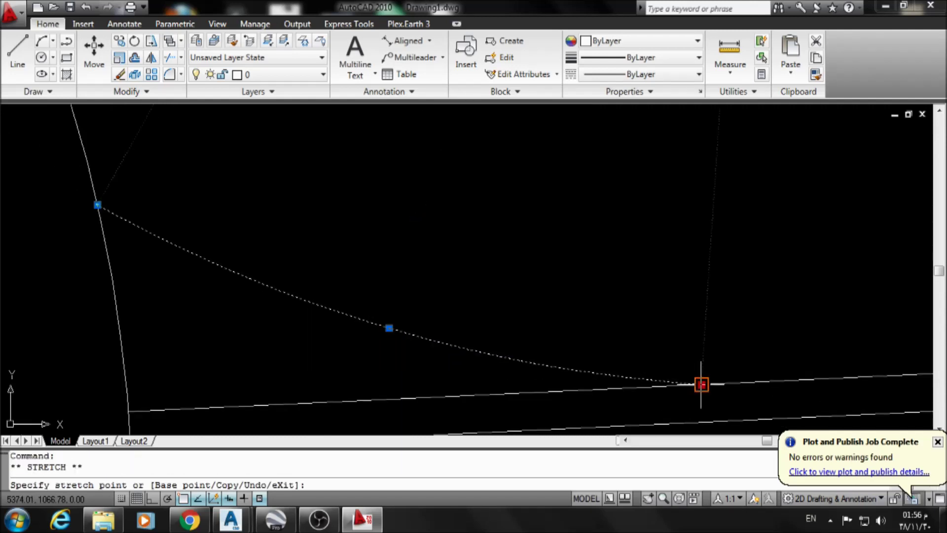
{"action": "left_click", "coordinate": [794, 380]}
{"action": "scroll", "coordinate": [645, 386], "scroll_direction": "down", "scroll_amount": 4}
{"action": "scroll", "coordinate": [465, 333], "scroll_direction": "up", "scroll_amount": 2}
{"action": "key", "text": "Escape"}
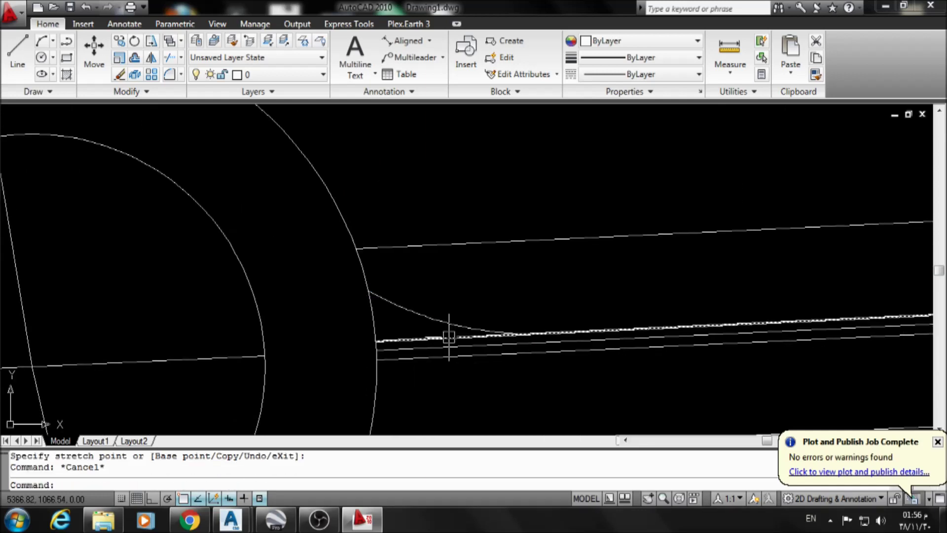
- Reposition the curve's middle grip so the flare blends smoothly into the road edge
{"action": "scroll", "coordinate": [536, 365], "scroll_direction": "down", "scroll_amount": 2}
{"action": "scroll", "coordinate": [484, 359], "scroll_direction": "up", "scroll_amount": 2}
{"action": "left_click", "coordinate": [467, 303]}
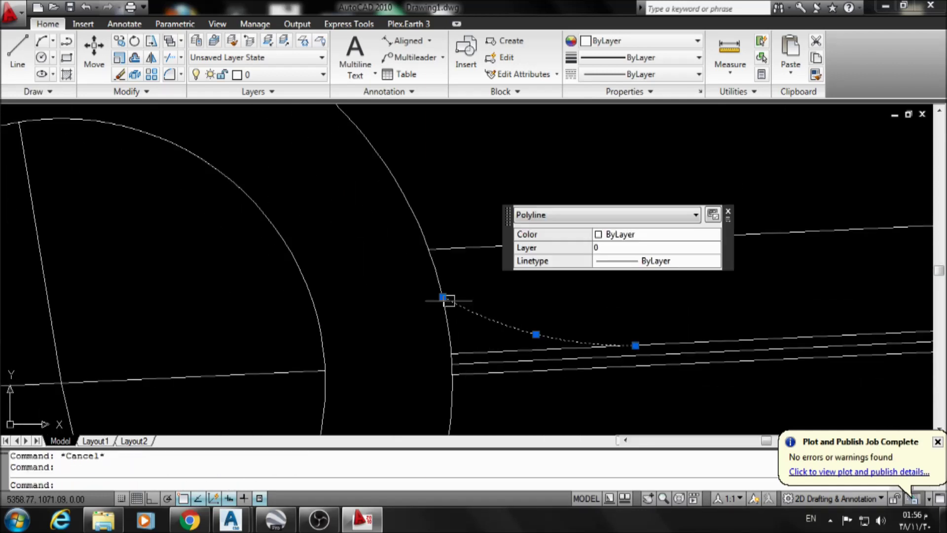
{"action": "left_click", "coordinate": [443, 296]}
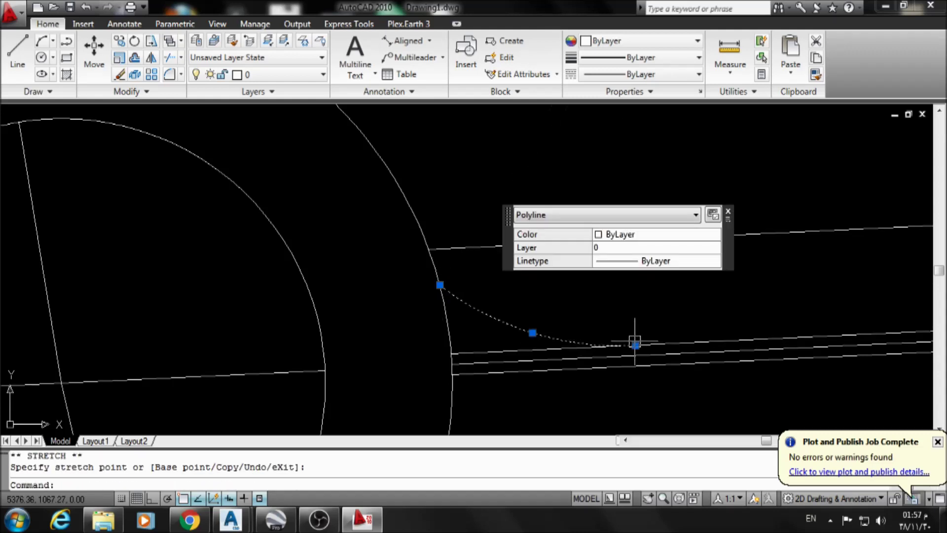
{"action": "scroll", "coordinate": [635, 344], "scroll_direction": "up", "scroll_amount": 2}
{"action": "scroll", "coordinate": [634, 344], "scroll_direction": "up", "scroll_amount": 2}
{"action": "key", "text": "Escape"}
{"action": "left_click", "coordinate": [442, 328]}
{"action": "scroll", "coordinate": [481, 339], "scroll_direction": "up", "scroll_amount": 3}
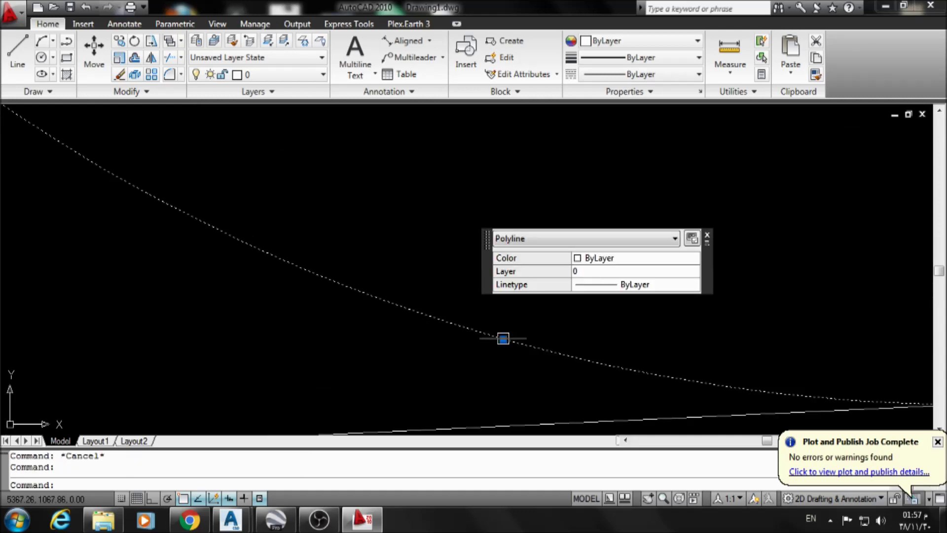
{"action": "left_click", "coordinate": [503, 339]}
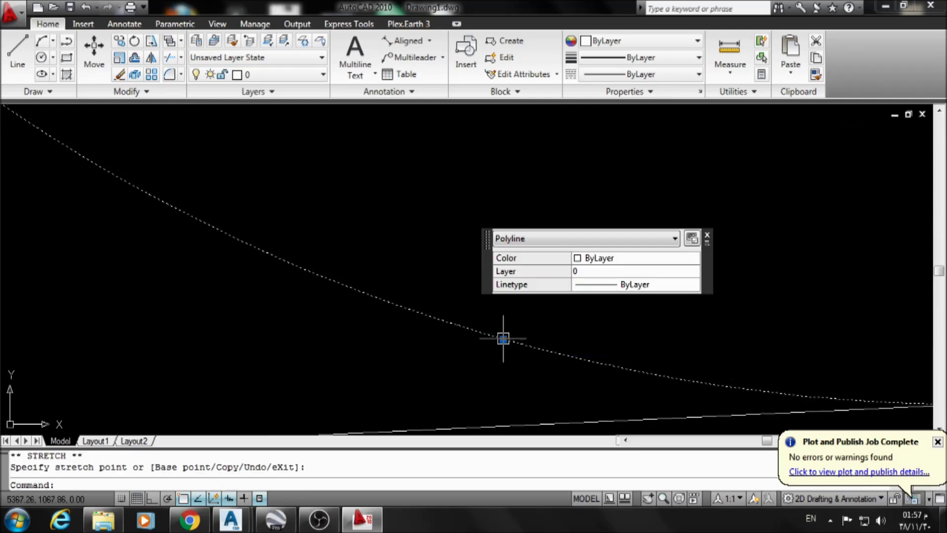
{"action": "scroll", "coordinate": [501, 337], "scroll_direction": "down", "scroll_amount": 2}
{"action": "left_click", "coordinate": [507, 321]}
{"action": "scroll", "coordinate": [523, 341], "scroll_direction": "down", "scroll_amount": 3}
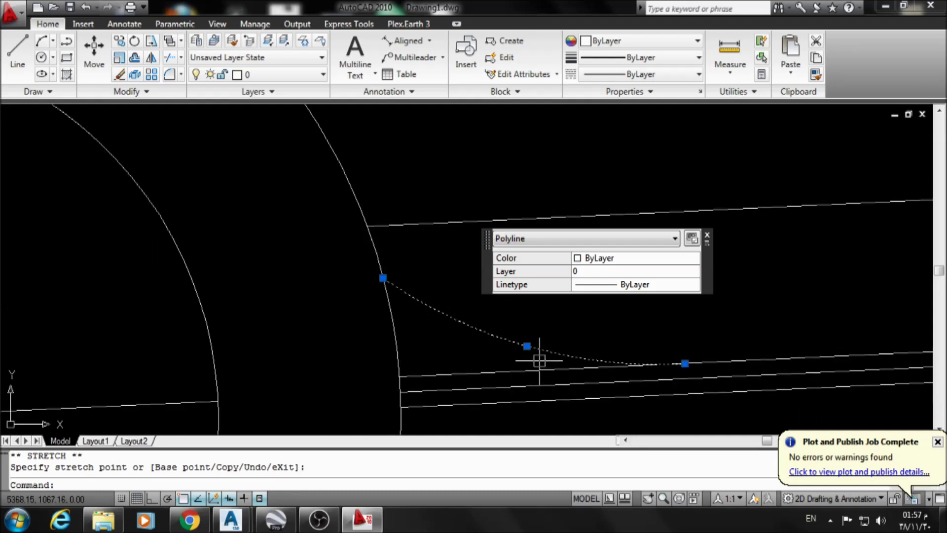
{"action": "key", "text": "Escape"}
{"action": "scroll", "coordinate": [561, 379], "scroll_direction": "down", "scroll_amount": 2}
{"action": "scroll", "coordinate": [546, 375], "scroll_direction": "down", "scroll_amount": 1}
{"action": "scroll", "coordinate": [577, 392], "scroll_direction": "down", "scroll_amount": 2}
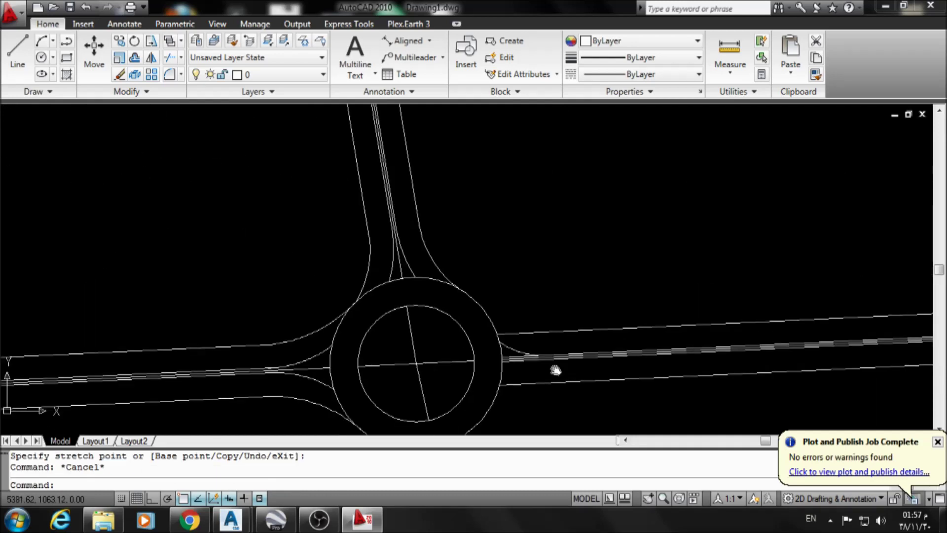
{"action": "middle_click_drag", "start_coordinate": [556, 370], "coordinate": [559, 320]}
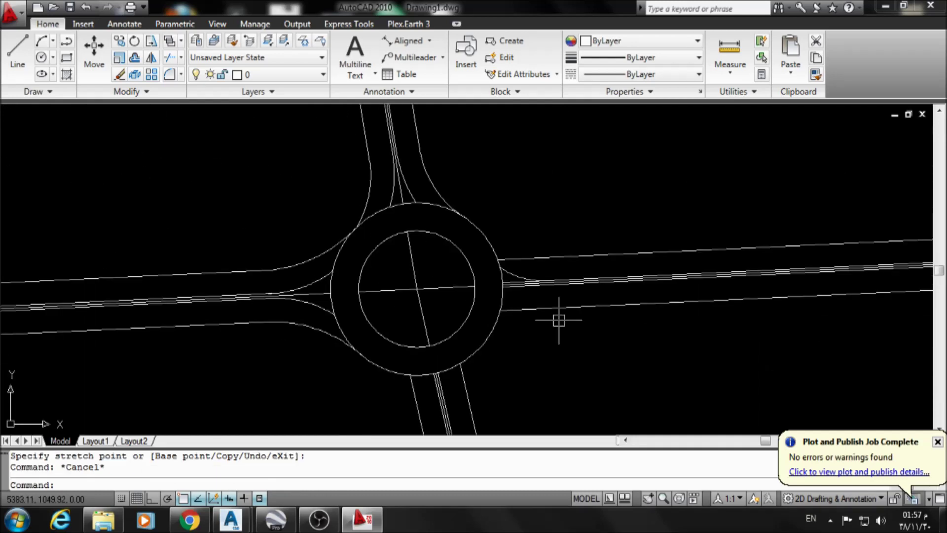
- Start an aligned dimension across the road, then abandon it
{"action": "left_click", "coordinate": [402, 41]}
{"action": "scroll", "coordinate": [331, 291], "scroll_direction": "up", "scroll_amount": 3}
{"action": "left_click", "coordinate": [334, 282]}
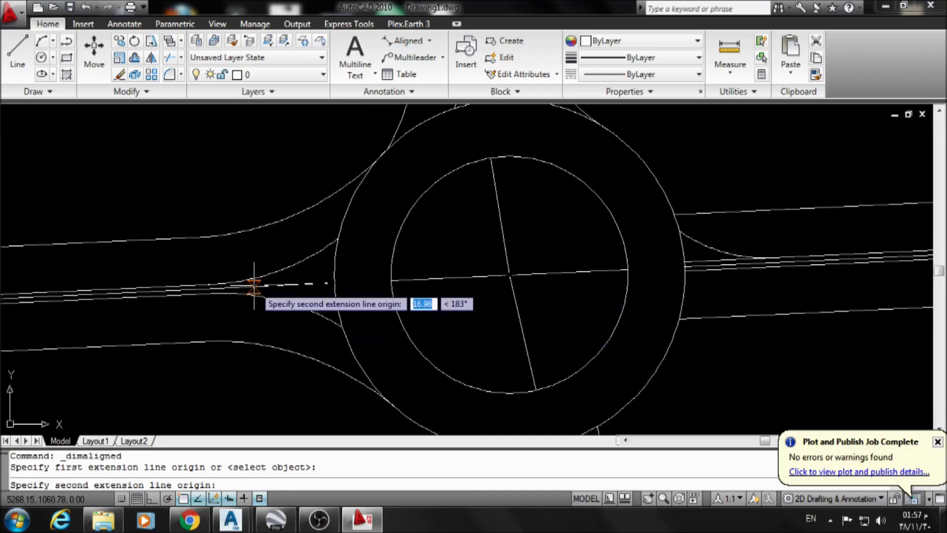
{"action": "left_click", "coordinate": [237, 292]}
{"action": "key", "text": "Escape"}
{"action": "scroll", "coordinate": [423, 271], "scroll_direction": "down", "scroll_amount": 3}
{"action": "scroll", "coordinate": [423, 270], "scroll_direction": "down", "scroll_amount": 1}
{"action": "mouse_move", "coordinate": [422, 271]}
{"action": "middle_mouse_down"}
{"action": "mouse_move", "coordinate": [434, 328]}
{"action": "mouse_move", "coordinate": [422, 389]}
{"action": "middle_mouse_up"}
{"action": "scroll", "coordinate": [441, 348], "scroll_direction": "up", "scroll_amount": 4}
- Offset the east corner curve 10 units upward
{"action": "type", "text": "o"}
{"action": "key", "text": "Return"}
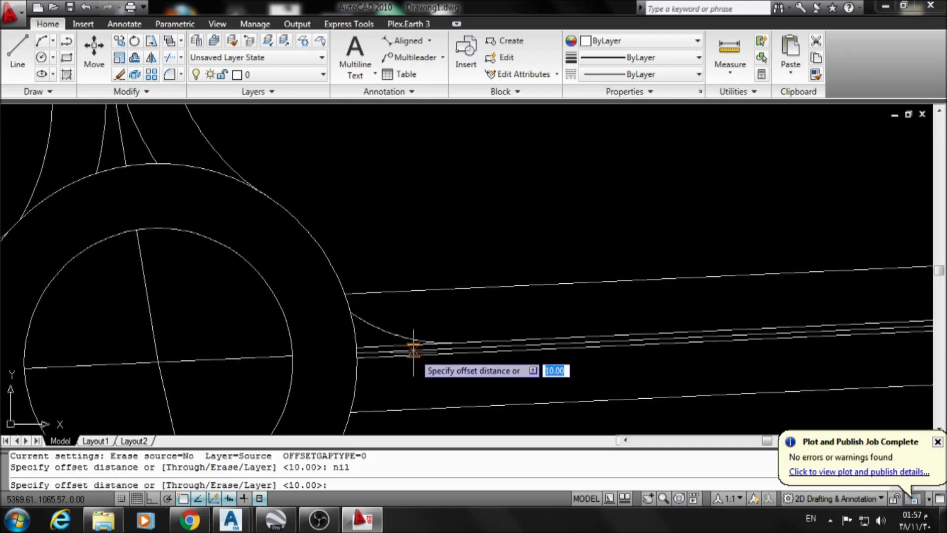
{"action": "key", "text": "Return"}
{"action": "left_click", "coordinate": [370, 324]}
{"action": "left_click", "coordinate": [383, 302]}
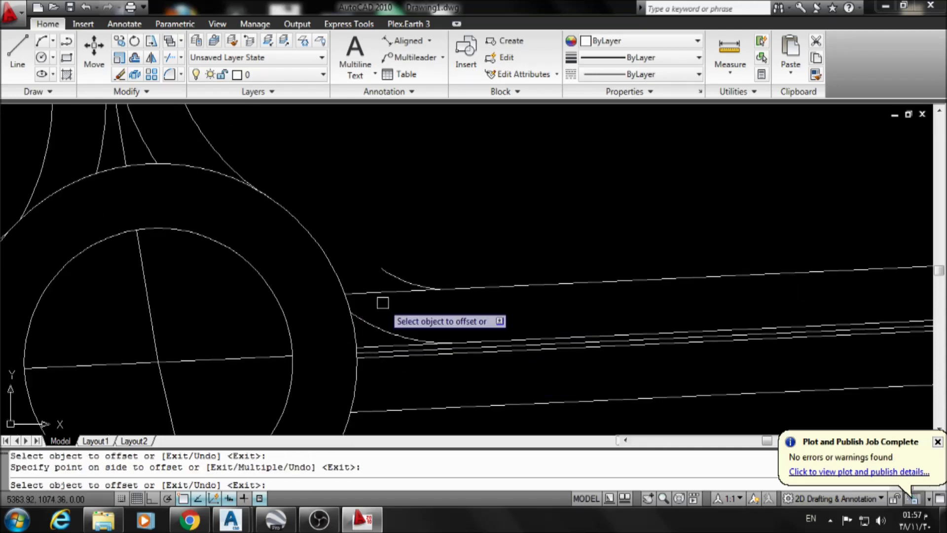
{"action": "key", "text": "Escape"}
{"action": "left_click", "coordinate": [378, 266]}
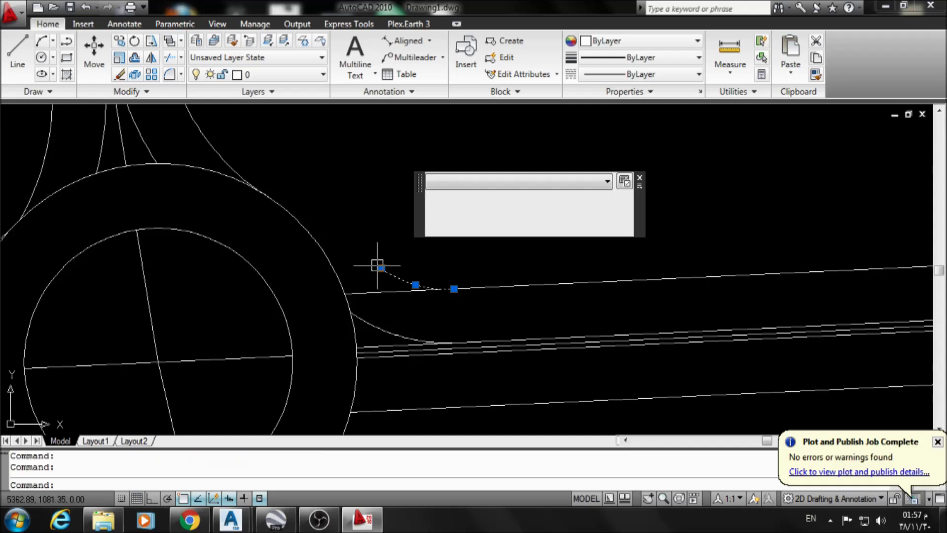
{"action": "key", "text": "Escape"}
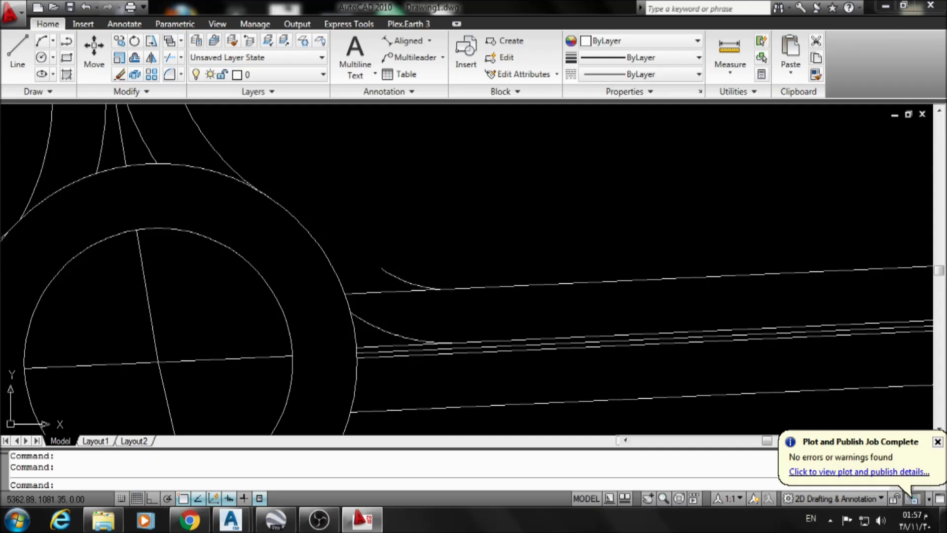
- Stretch the offset curve's end onto the roundabout's outer ring
{"action": "left_click", "coordinate": [381, 269]}
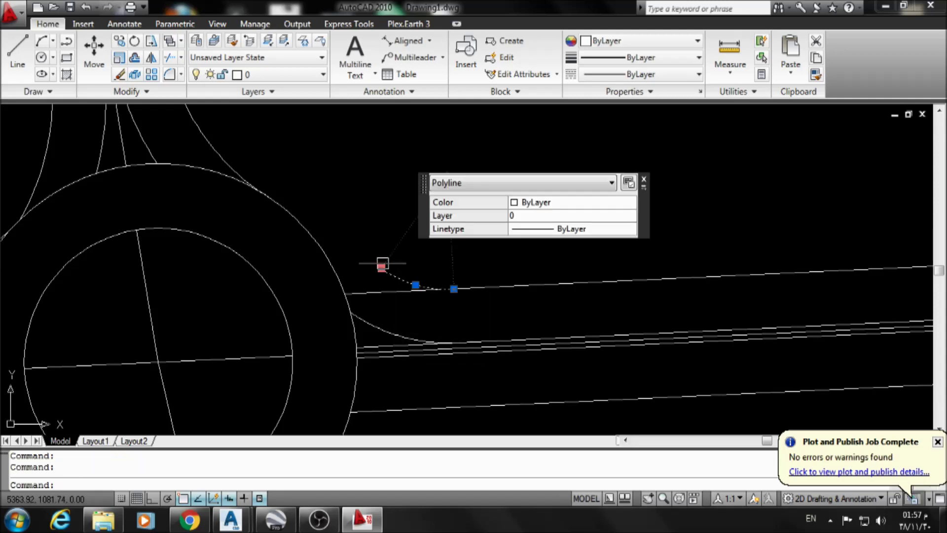
{"action": "left_click", "coordinate": [381, 266]}
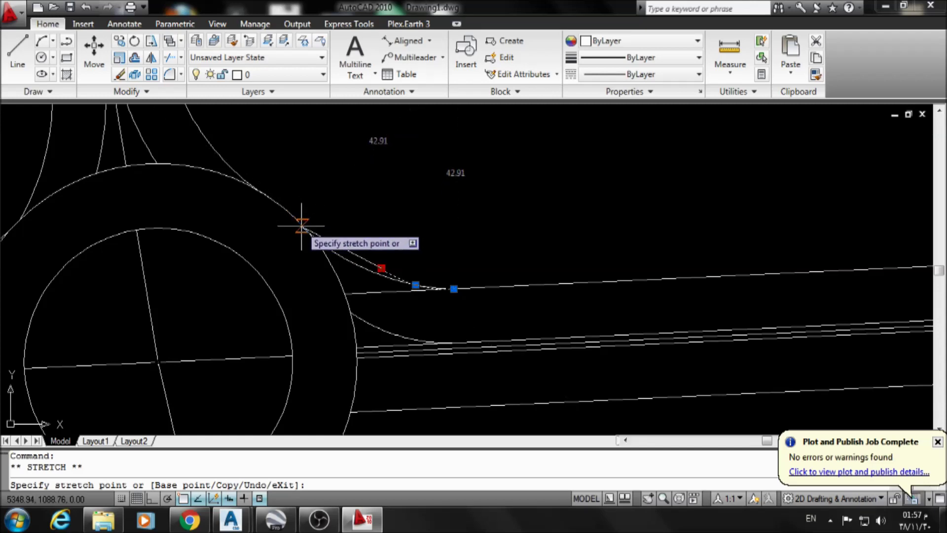
{"action": "left_click", "coordinate": [302, 225]}
{"action": "key", "text": "Escape"}
{"action": "middle_click_drag", "start_coordinate": [434, 311], "coordinate": [343, 272]}
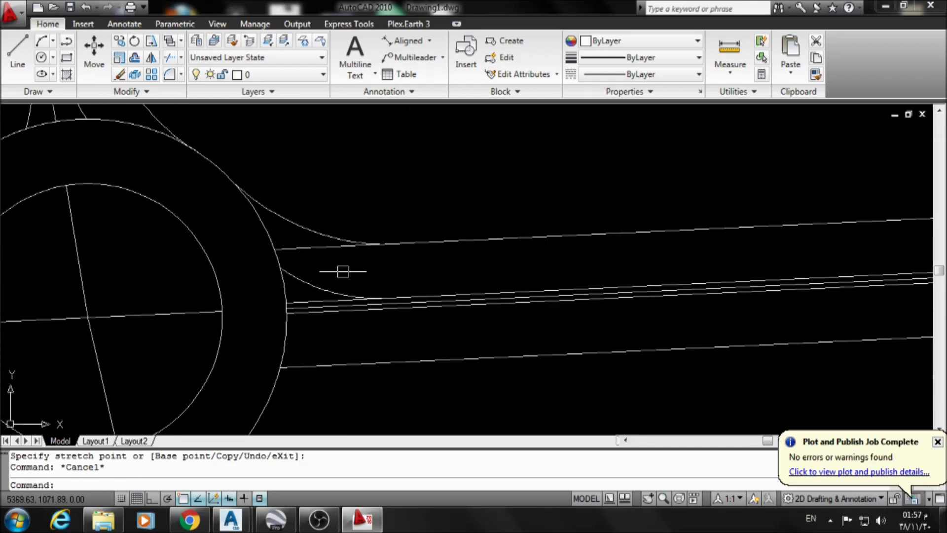
- Mirror the two east flare curves across the roundabout axis, keeping the originals
{"action": "type", "text": "i"}
{"action": "key", "text": "Return"}
{"action": "left_click", "coordinate": [316, 285]}
{"action": "left_click", "coordinate": [292, 312]}
{"action": "key", "text": "Return"}
{"action": "scroll", "coordinate": [249, 300], "scroll_direction": "up", "scroll_amount": 5}
{"action": "left_click", "coordinate": [249, 300]}
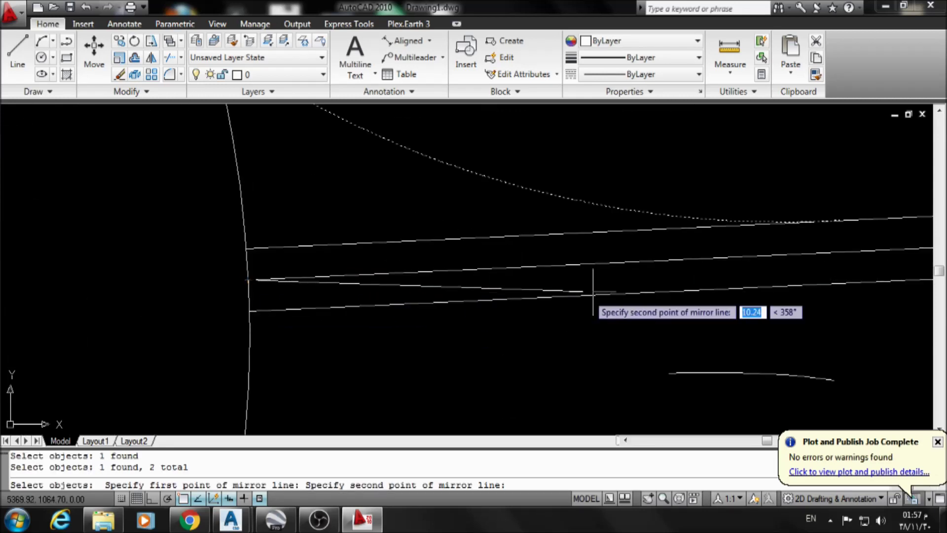
{"action": "left_click", "coordinate": [667, 269]}
{"action": "key", "text": "Return"}
{"action": "scroll", "coordinate": [581, 210], "scroll_direction": "down", "scroll_amount": 4}
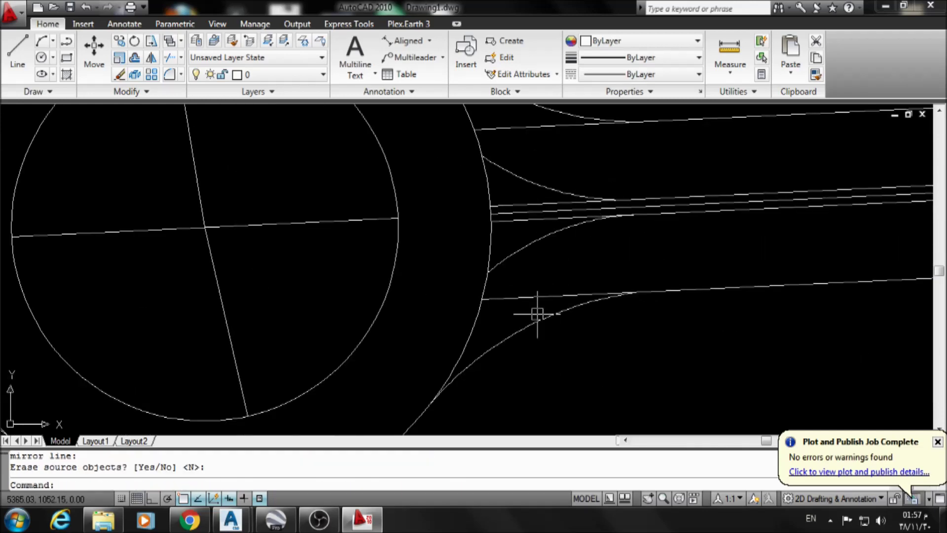
{"action": "scroll", "coordinate": [563, 293], "scroll_direction": "down", "scroll_amount": 4}
{"action": "middle_click_drag", "start_coordinate": [558, 314], "coordinate": [540, 321]}
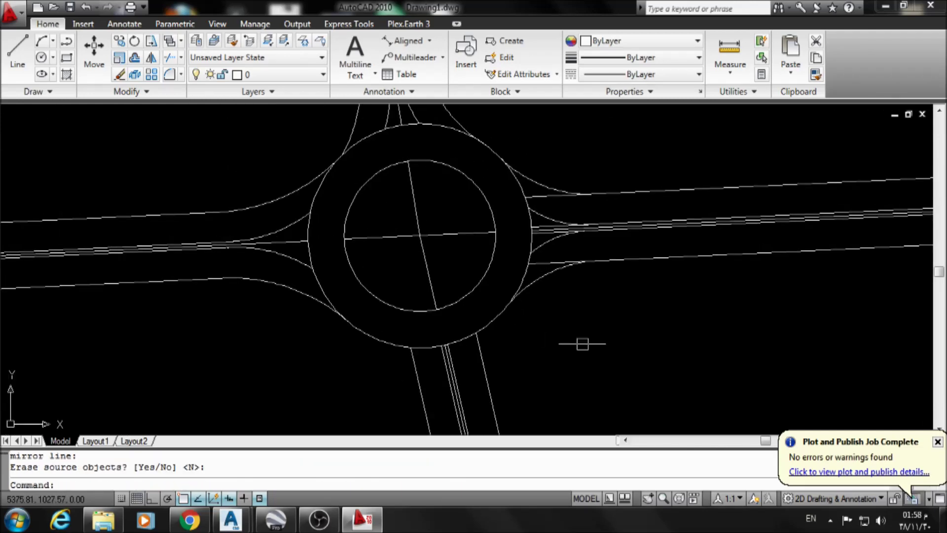
{"action": "key", "text": "Escape"}
{"action": "scroll", "coordinate": [503, 291], "scroll_direction": "up", "scroll_amount": 3}
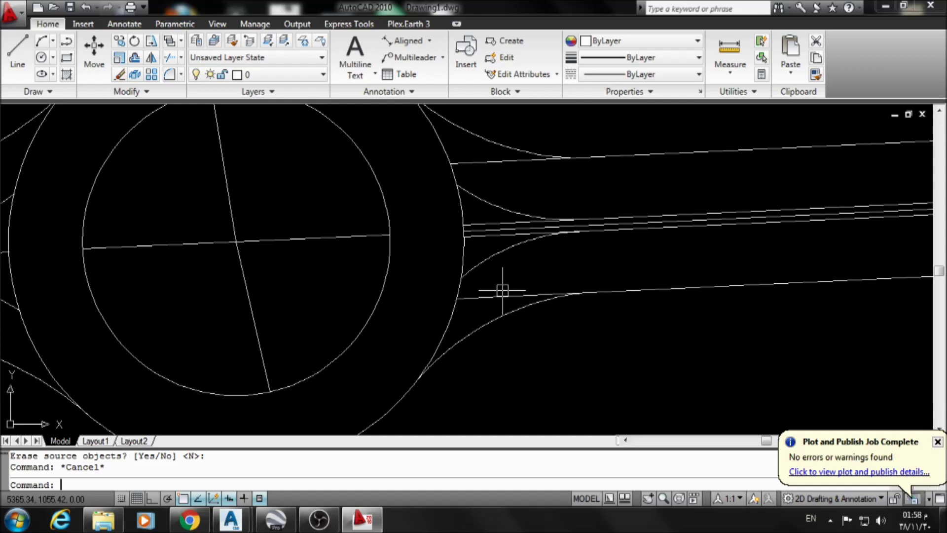
- Start trimming the road lines, then abandon the trim
{"action": "type", "text": "tr"}
{"action": "key", "text": "Return"}
{"action": "key", "text": "Return"}
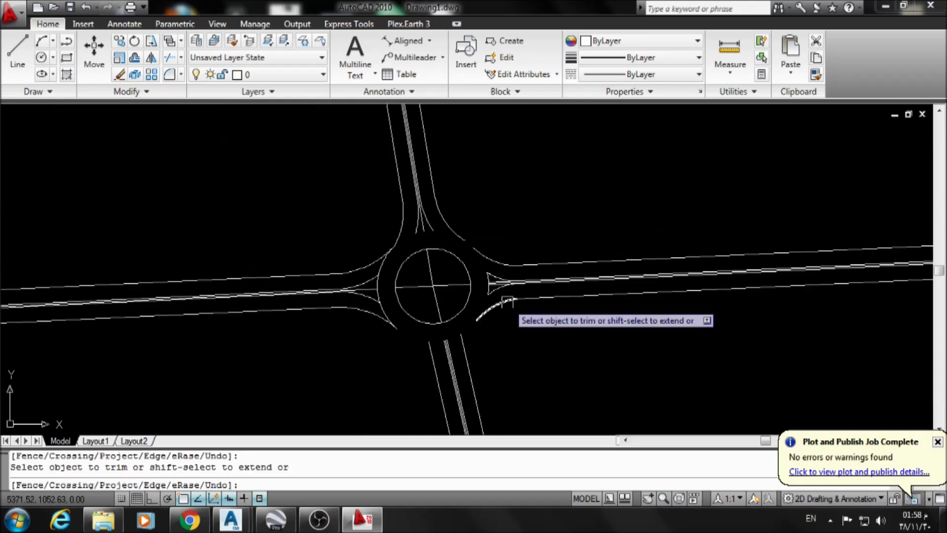
{"action": "scroll", "coordinate": [496, 302], "scroll_direction": "down", "scroll_amount": 6}
{"action": "scroll", "coordinate": [500, 318], "scroll_direction": "up", "scroll_amount": 2}
{"action": "scroll", "coordinate": [500, 319], "scroll_direction": "up", "scroll_amount": 3}
{"action": "scroll", "coordinate": [513, 232], "scroll_direction": "up", "scroll_amount": 1}
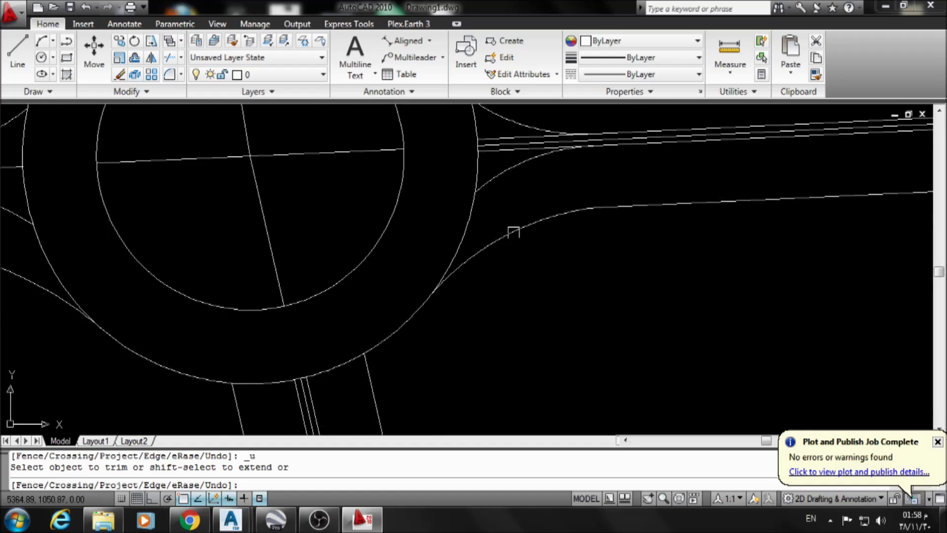
{"action": "key", "text": "Escape"}
- Zoom to the south approach and start a polyline just below the ring
{"action": "scroll", "coordinate": [460, 285], "scroll_direction": "down", "scroll_amount": 1}
{"action": "scroll", "coordinate": [437, 218], "scroll_direction": "down", "scroll_amount": 3}
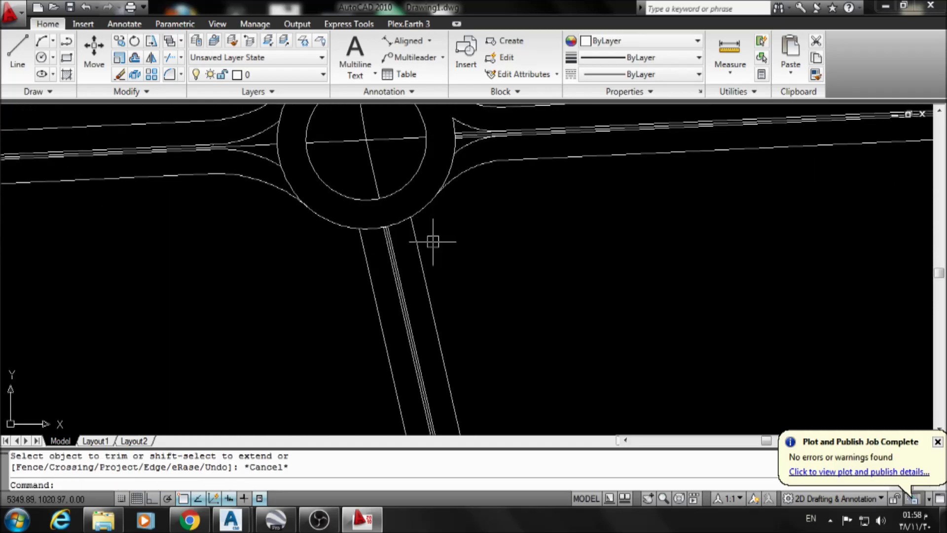
{"action": "scroll", "coordinate": [436, 232], "scroll_direction": "down", "scroll_amount": 2}
{"action": "scroll", "coordinate": [448, 291], "scroll_direction": "up", "scroll_amount": 1}
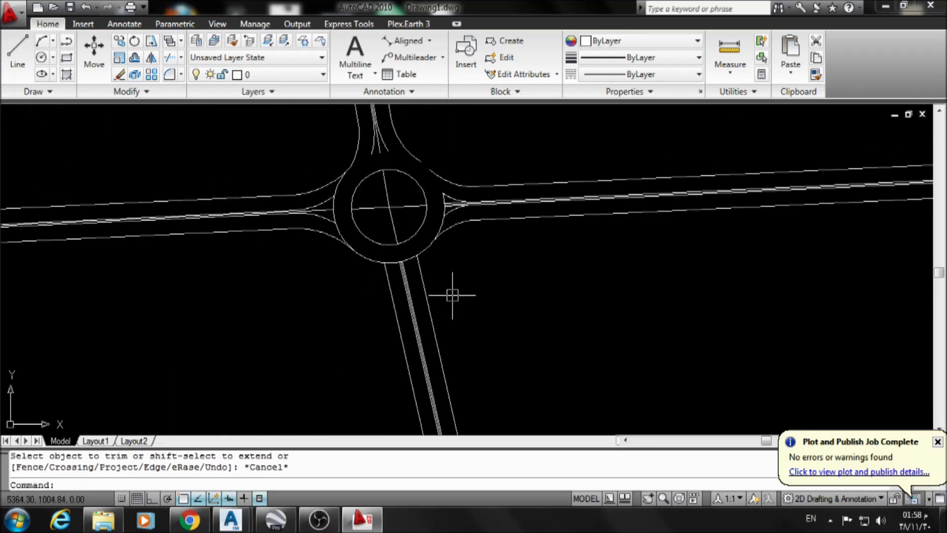
{"action": "middle_click_drag", "start_coordinate": [452, 295], "coordinate": [470, 322]}
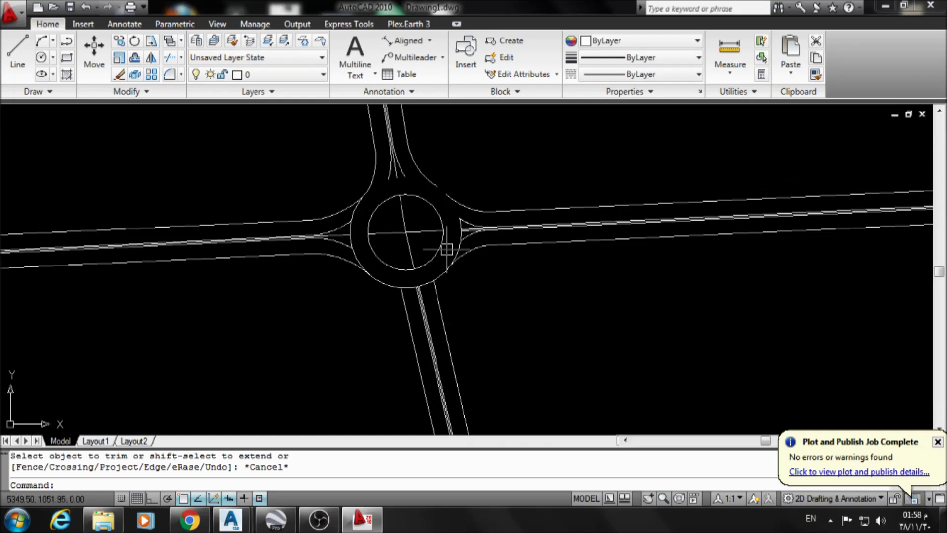
{"action": "scroll", "coordinate": [446, 249], "scroll_direction": "up", "scroll_amount": 1}
{"action": "scroll", "coordinate": [418, 250], "scroll_direction": "up", "scroll_amount": 1}
{"action": "middle_click_drag", "start_coordinate": [422, 232], "coordinate": [380, 148]}
{"action": "key", "text": "Escape"}
{"action": "key", "text": "Escape"}
{"action": "middle_click_drag", "start_coordinate": [445, 259], "coordinate": [425, 264]}
{"action": "type", "text": "pl"}
{"action": "key", "text": "Return"}
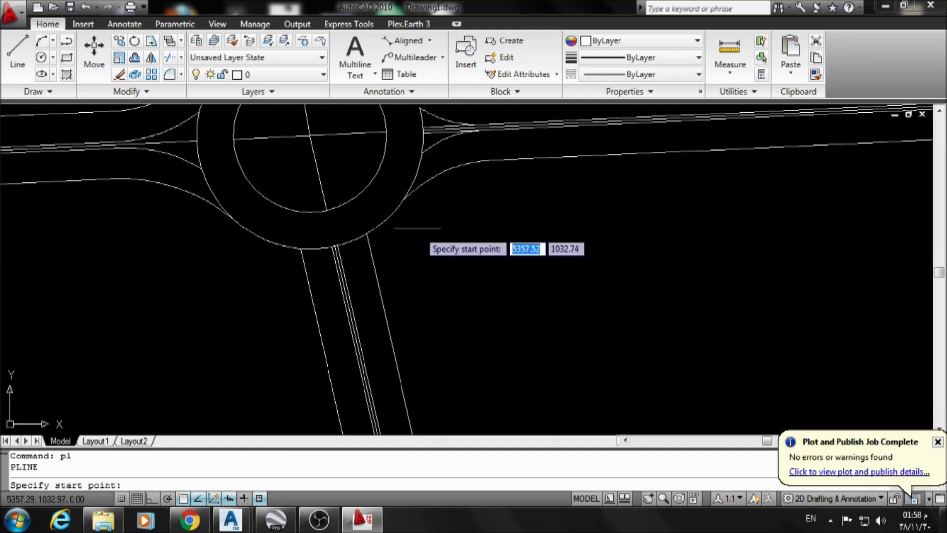
- Draw a three-point polyline arc from just below the ring down beside the south approach road
{"action": "scroll", "coordinate": [419, 233], "scroll_direction": "up", "scroll_amount": 2}
{"action": "left_click", "coordinate": [357, 210]}
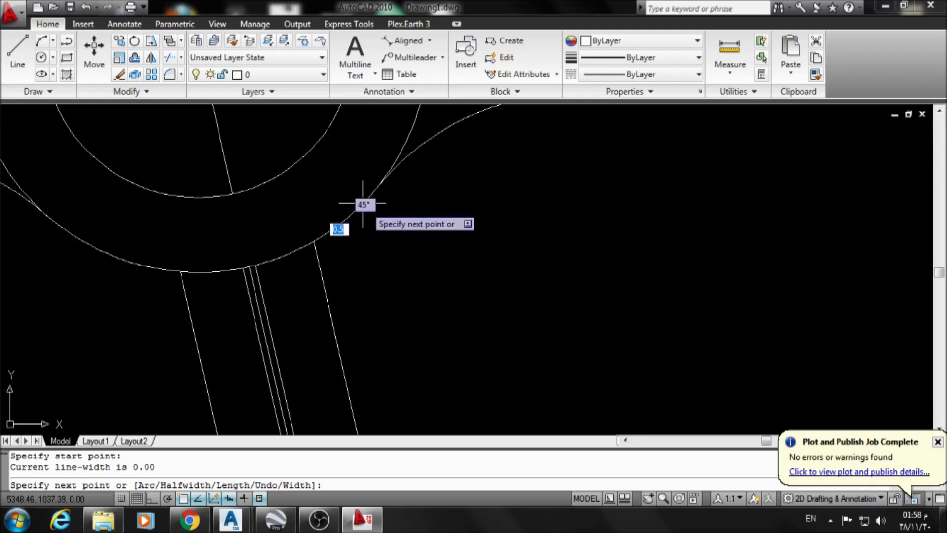
{"action": "type", "text": "a"}
{"action": "key", "text": "Return"}
{"action": "type", "text": "s"}
{"action": "left_click", "coordinate": [343, 251]}
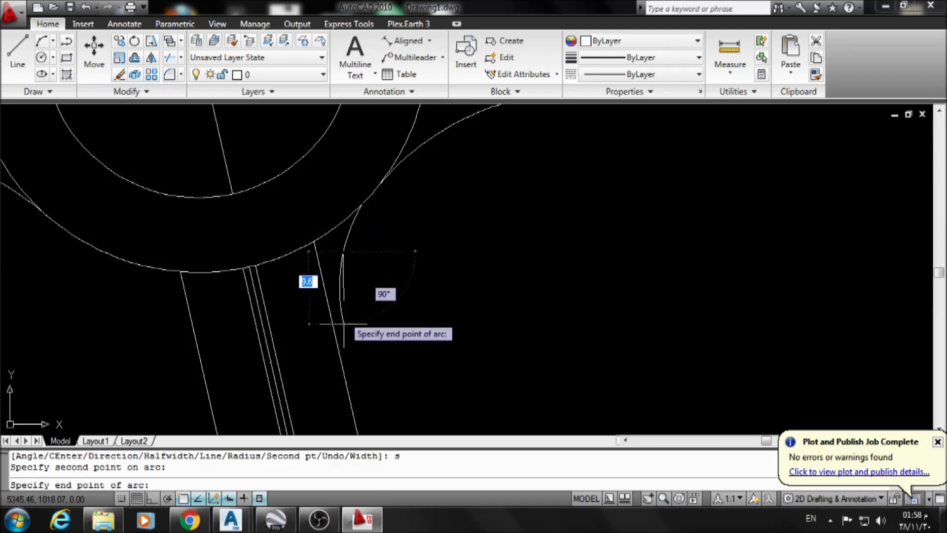
{"action": "left_click", "coordinate": [341, 362]}
{"action": "key", "text": "Escape"}
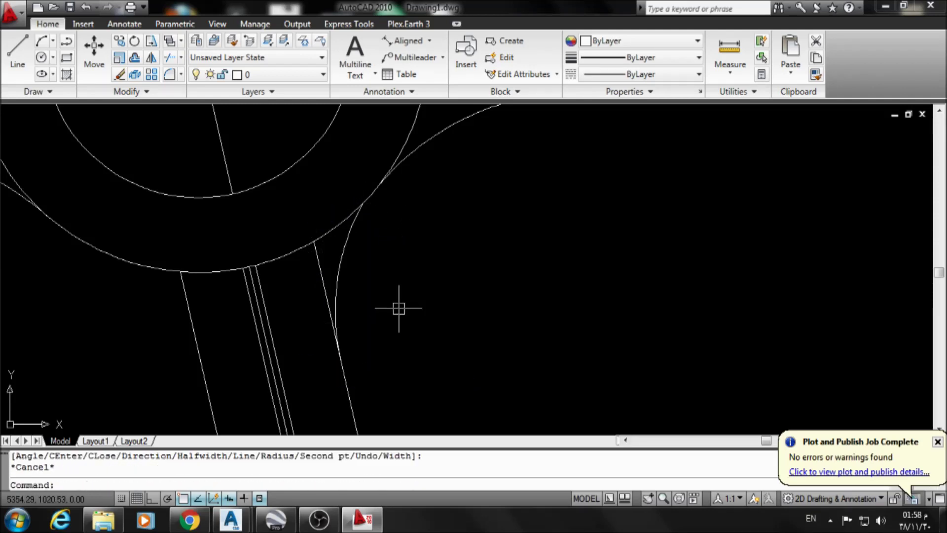
{"action": "scroll", "coordinate": [407, 265], "scroll_direction": "down", "scroll_amount": 2}
{"action": "scroll", "coordinate": [476, 288], "scroll_direction": "up", "scroll_amount": 1}
{"action": "key", "text": "Escape"}
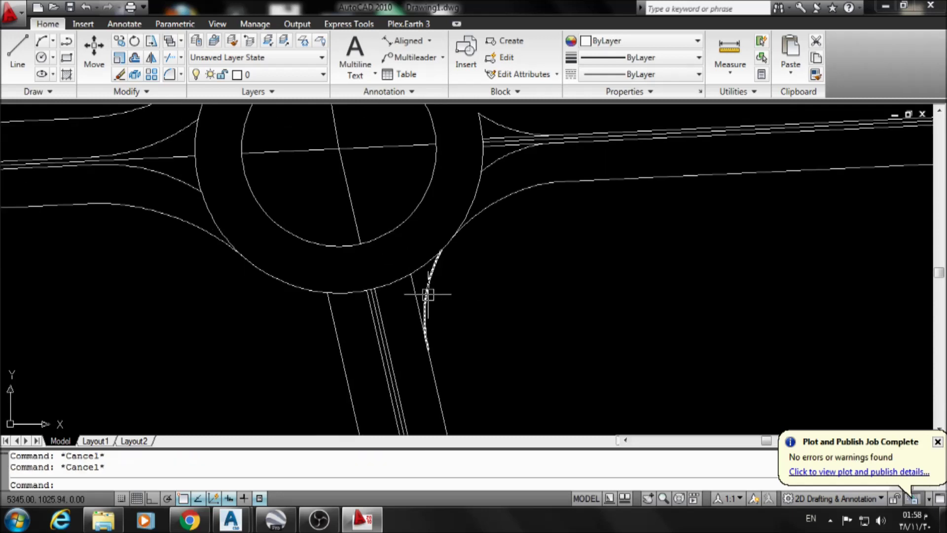
- Offset the new kerb arc 10 units to make a parallel copy
{"action": "type", "text": "o"}
{"action": "key", "text": "Return"}
{"action": "key", "text": "Return"}
{"action": "left_click", "coordinate": [425, 298]}
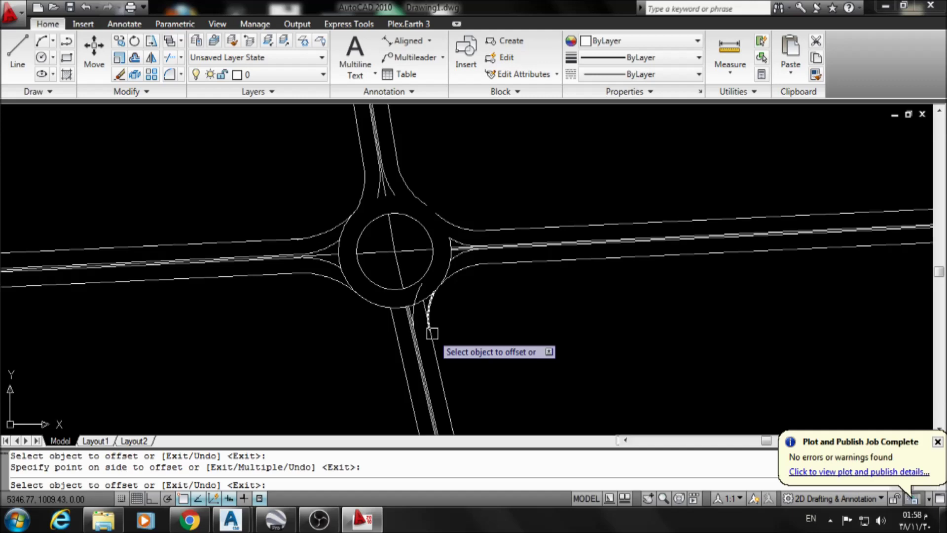
{"action": "scroll", "coordinate": [429, 318], "scroll_direction": "up", "scroll_amount": 2}
{"action": "scroll", "coordinate": [434, 345], "scroll_direction": "up", "scroll_amount": 2}
{"action": "scroll", "coordinate": [476, 296], "scroll_direction": "up", "scroll_amount": 2}
{"action": "key", "text": "Escape"}
{"action": "key", "text": "Escape"}
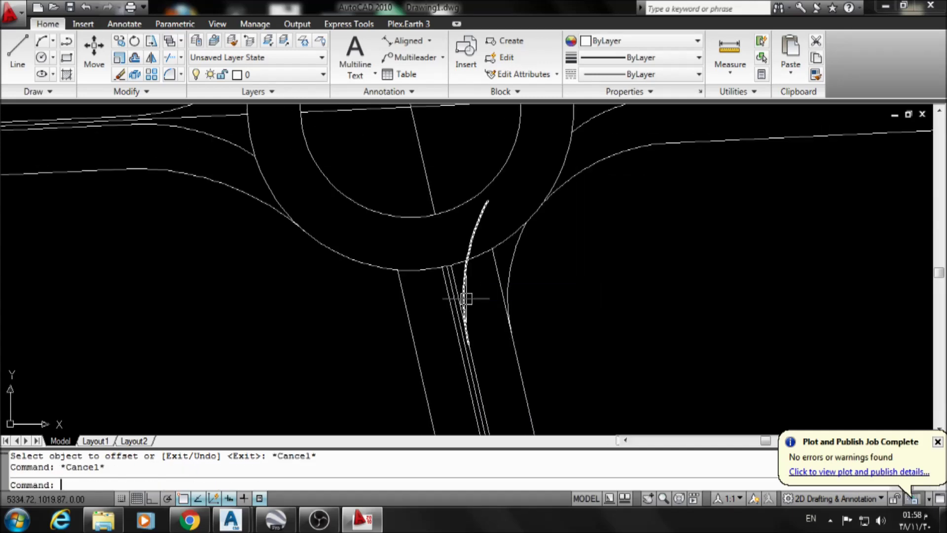
- Mirror the kerb arc across the road centreline, keeping the original
{"action": "type", "text": "i"}
{"action": "key", "text": "Return"}
{"action": "left_click", "coordinate": [467, 294]}
{"action": "scroll", "coordinate": [469, 299], "scroll_direction": "up", "scroll_amount": 2}
{"action": "key", "text": "Return"}
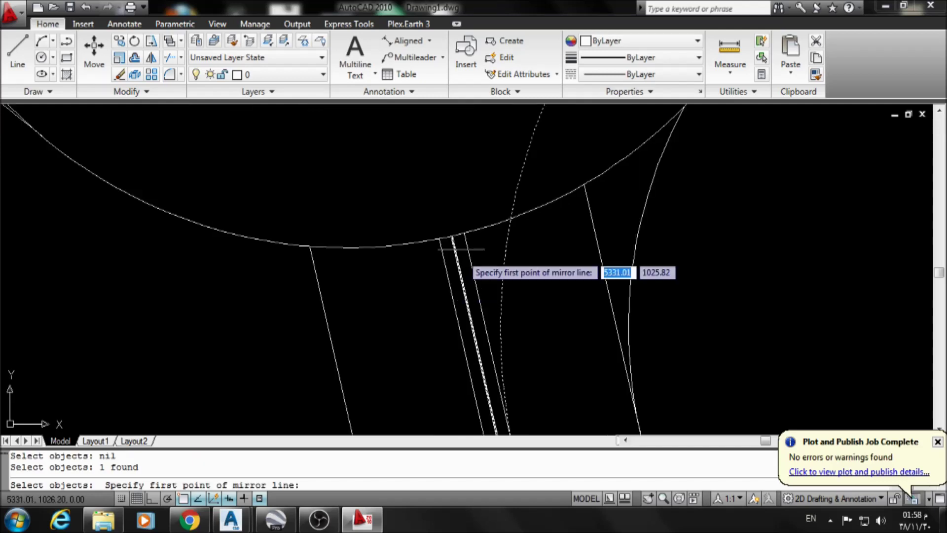
{"action": "left_click", "coordinate": [453, 240]}
{"action": "left_click", "coordinate": [474, 335]}
{"action": "key", "text": "Return"}
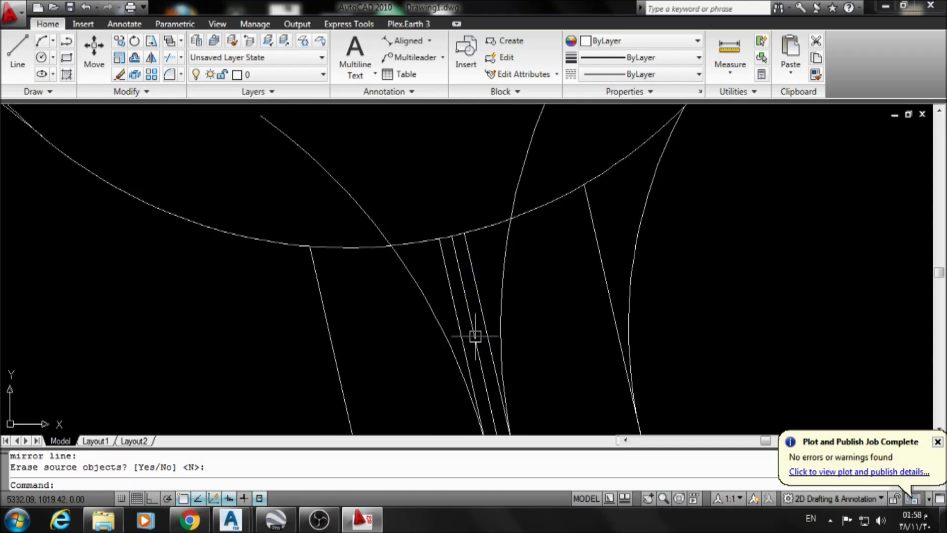
- Trim the curve segments overshooting the ring
{"action": "type", "text": "tr"}
{"action": "key", "text": "Return"}
- Offset the kerb curve again, placing the copy on its left
{"action": "key", "text": "Return"}
{"action": "left_click", "coordinate": [513, 202]}
{"action": "left_click", "coordinate": [379, 224]}
{"action": "key", "text": "Escape"}
{"action": "middle_click_drag", "start_coordinate": [508, 263], "coordinate": [440, 368]}
{"action": "type", "text": "o"}
{"action": "key", "text": "Return"}
{"action": "key", "text": "Return"}
{"action": "left_click", "coordinate": [489, 251]}
{"action": "left_click", "coordinate": [453, 269]}
{"action": "key", "text": "Escape"}
{"action": "middle_click_drag", "start_coordinate": [453, 269], "coordinate": [532, 423]}
- Grip-stretch the offset curve's upper end onto the outer ring arc
{"action": "left_click", "coordinate": [473, 364]}
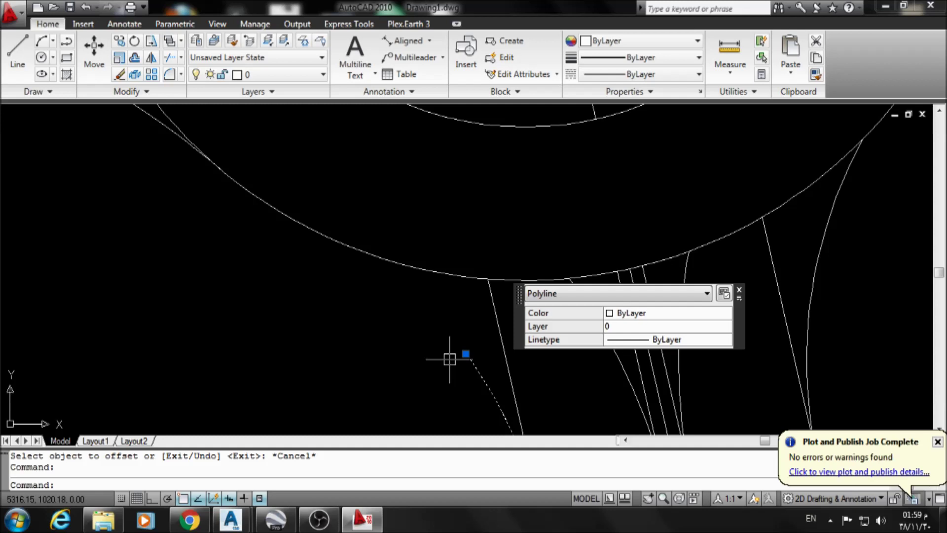
{"action": "left_click", "coordinate": [466, 353]}
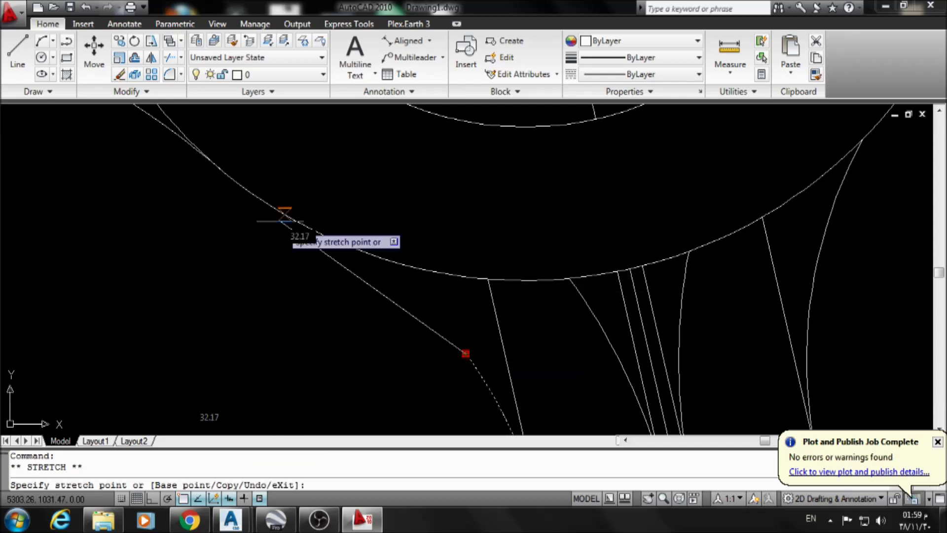
{"action": "key", "text": "Escape"}
{"action": "key", "text": "Escape"}
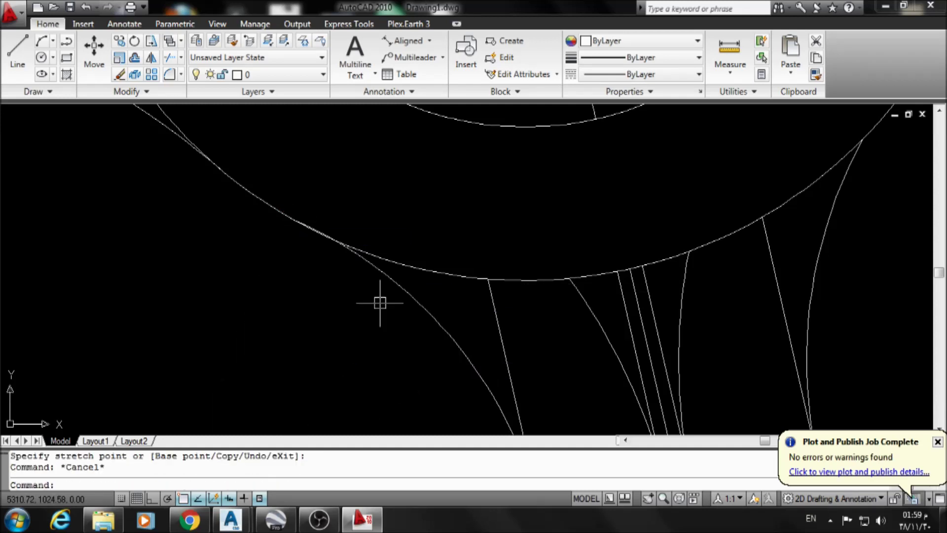
{"action": "left_click", "coordinate": [339, 257]}
{"action": "scroll", "coordinate": [292, 219], "scroll_direction": "up", "scroll_amount": 3}
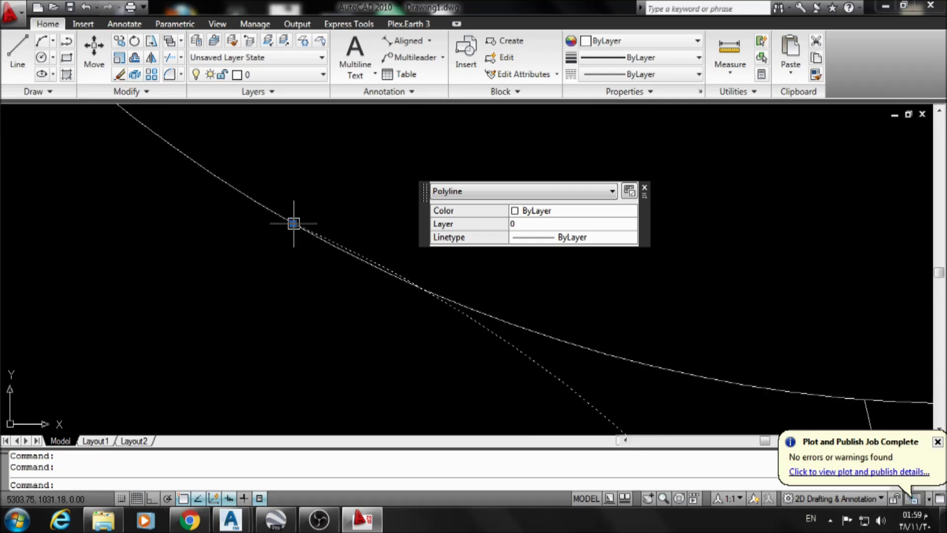
{"action": "left_click", "coordinate": [293, 223]}
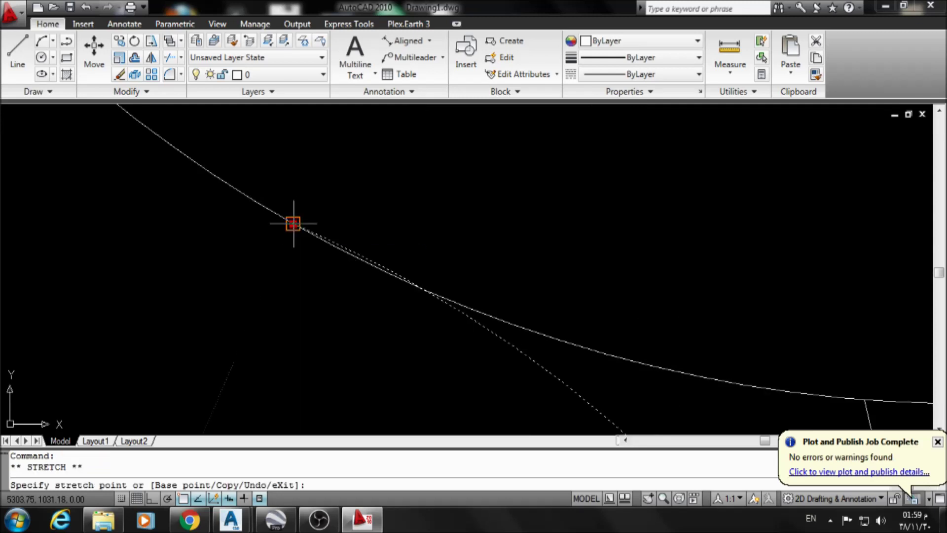
{"action": "left_click", "coordinate": [337, 248]}
{"action": "left_click", "coordinate": [337, 247]}
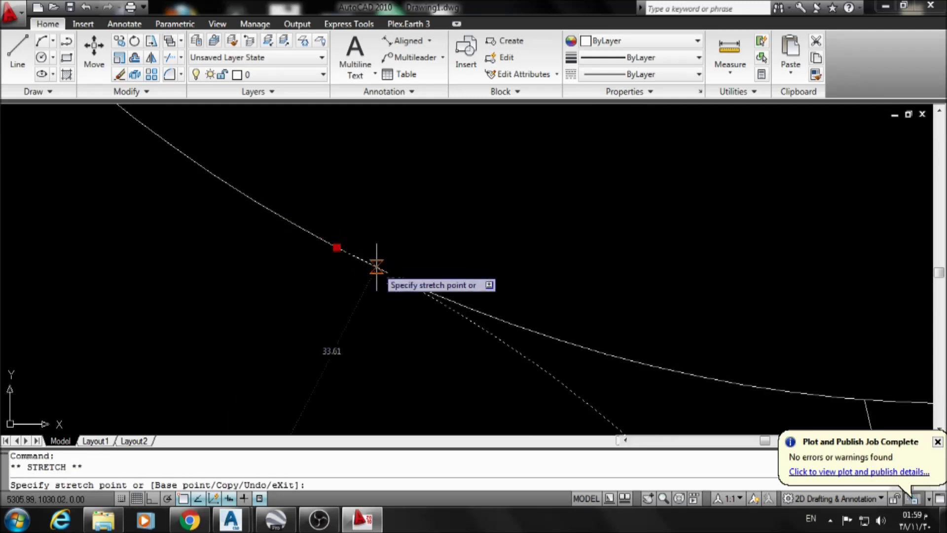
{"action": "key", "text": "Escape"}
{"action": "scroll", "coordinate": [422, 330], "scroll_direction": "down", "scroll_amount": 3}
{"action": "mouse_move", "coordinate": [422, 330]}
{"action": "middle_mouse_down"}
{"action": "mouse_move", "coordinate": [364, 291]}
{"action": "mouse_move", "coordinate": [312, 292]}
{"action": "middle_mouse_up"}
{"action": "key", "text": "Escape"}
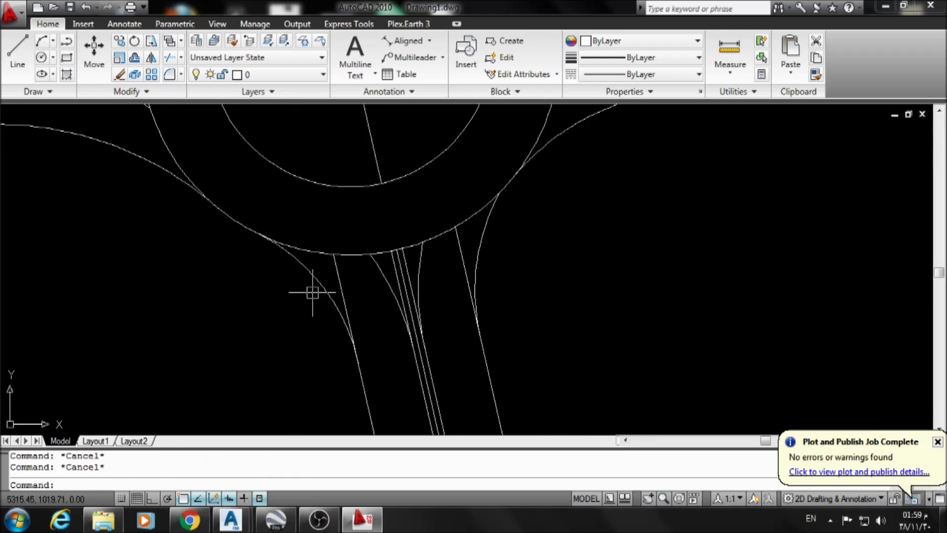
{"action": "type", "text": "r"}
{"action": "key", "text": "Return"}
{"action": "key", "text": "Return"}
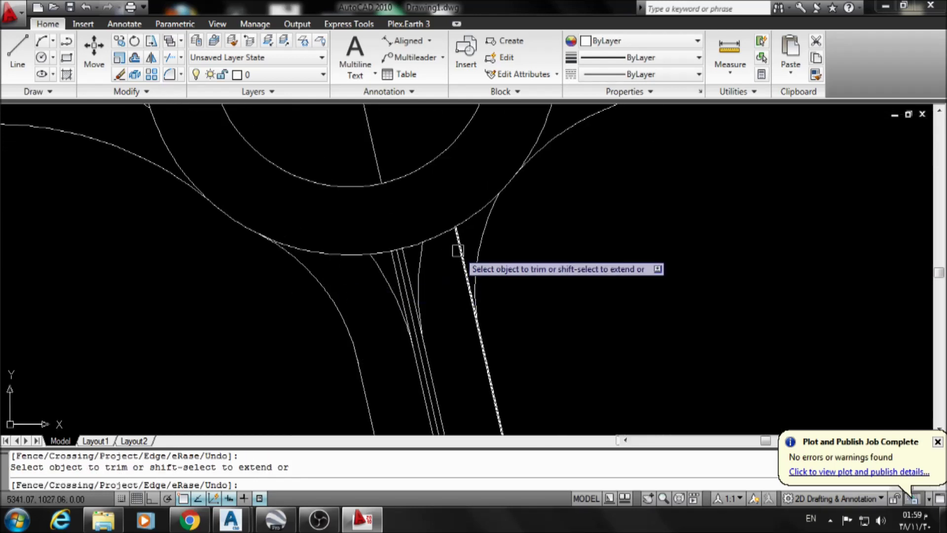
- Cancel trimming, zoom onto the north-east kerb curve, and start a new polyline
{"action": "scroll", "coordinate": [448, 246], "scroll_direction": "down", "scroll_amount": 3}
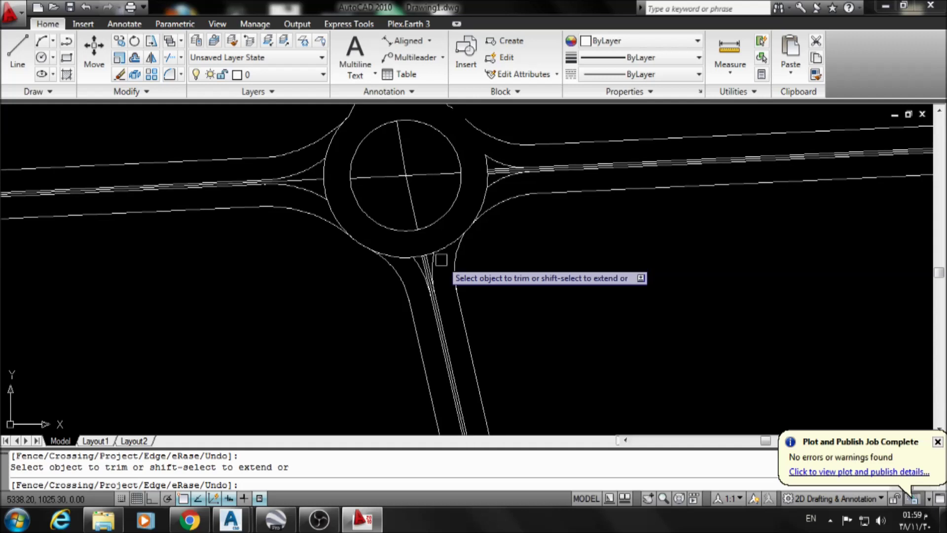
{"action": "scroll", "coordinate": [448, 243], "scroll_direction": "up", "scroll_amount": 1}
{"action": "middle_click_drag", "start_coordinate": [370, 250], "coordinate": [393, 378]}
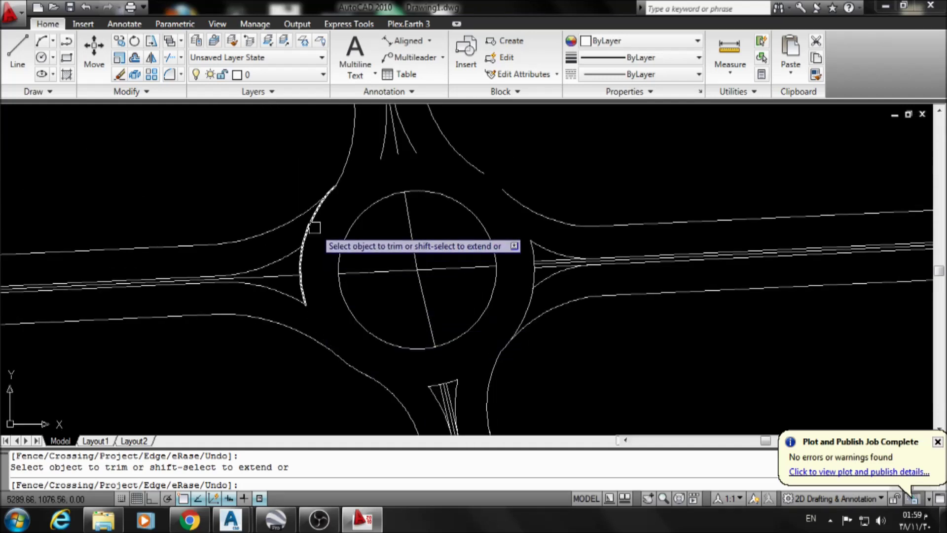
{"action": "scroll", "coordinate": [508, 183], "scroll_direction": "up", "scroll_amount": 3}
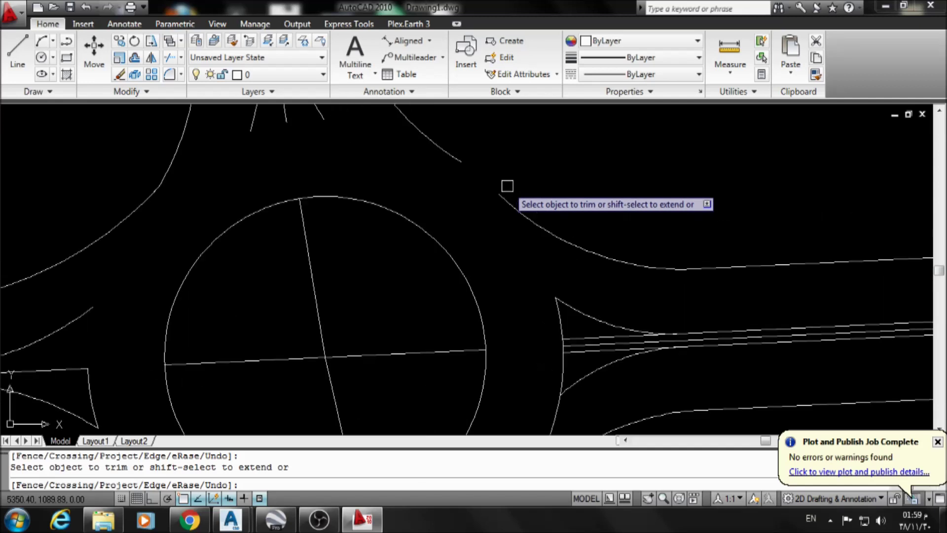
{"action": "key", "text": "Escape"}
{"action": "scroll", "coordinate": [511, 202], "scroll_direction": "up", "scroll_amount": 1}
{"action": "middle_click_drag", "start_coordinate": [511, 203], "coordinate": [549, 280]}
{"action": "type", "text": "k"}
{"action": "key", "text": "Return"}
{"action": "key", "text": "Escape"}
{"action": "key", "text": "Return"}
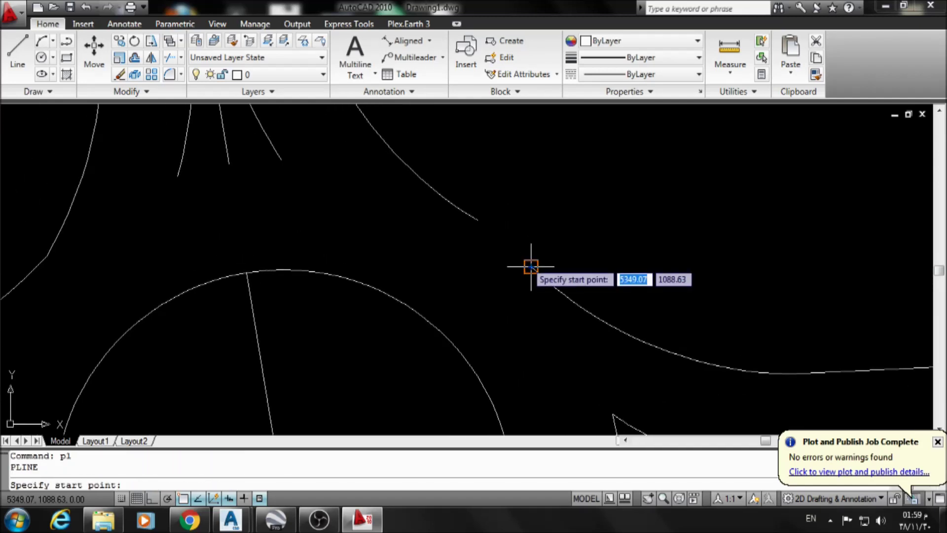
- Begin a three-point polyline arc on the north-east kerb curve, then abandon it
{"action": "left_click", "coordinate": [532, 269]}
{"action": "scroll", "coordinate": [532, 268], "scroll_direction": "up", "scroll_amount": 2}
{"action": "type", "text": "a"}
{"action": "key", "text": "Return"}
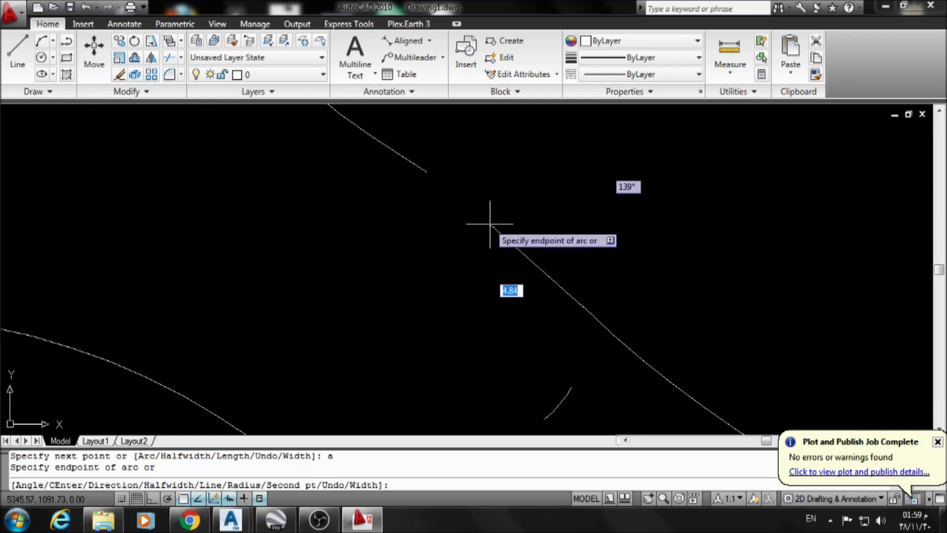
{"action": "type", "text": "s"}
{"action": "key", "text": "Return"}
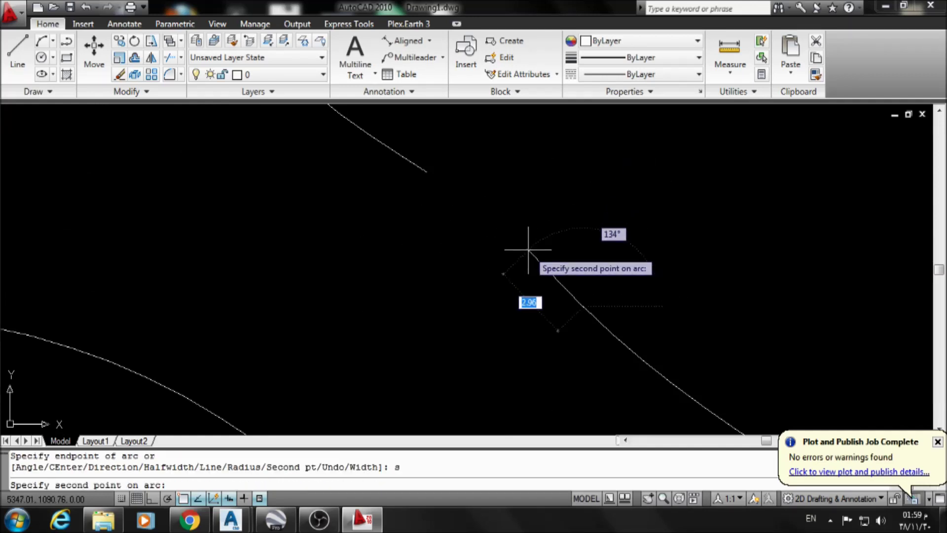
{"action": "left_click", "coordinate": [535, 249]}
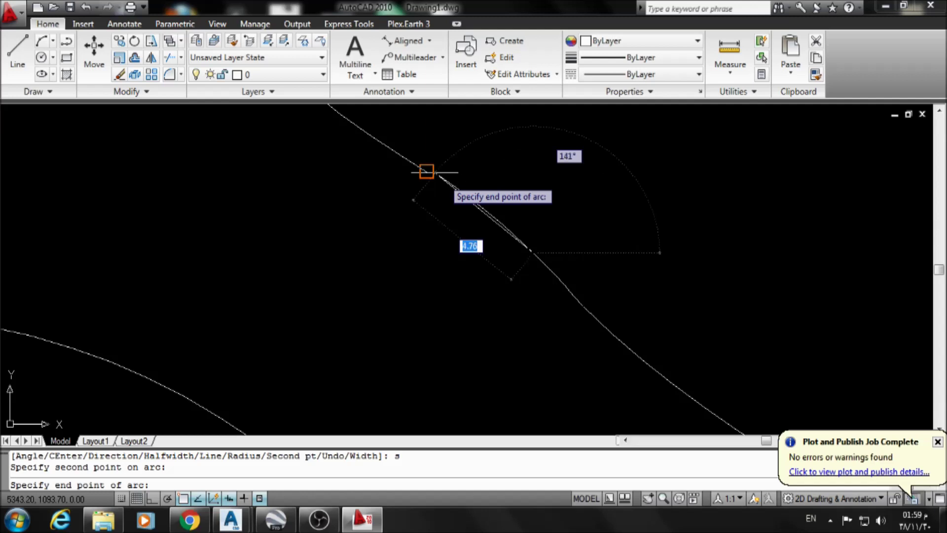
{"action": "key", "text": "Escape"}
{"action": "scroll", "coordinate": [503, 254], "scroll_direction": "down", "scroll_amount": 5}
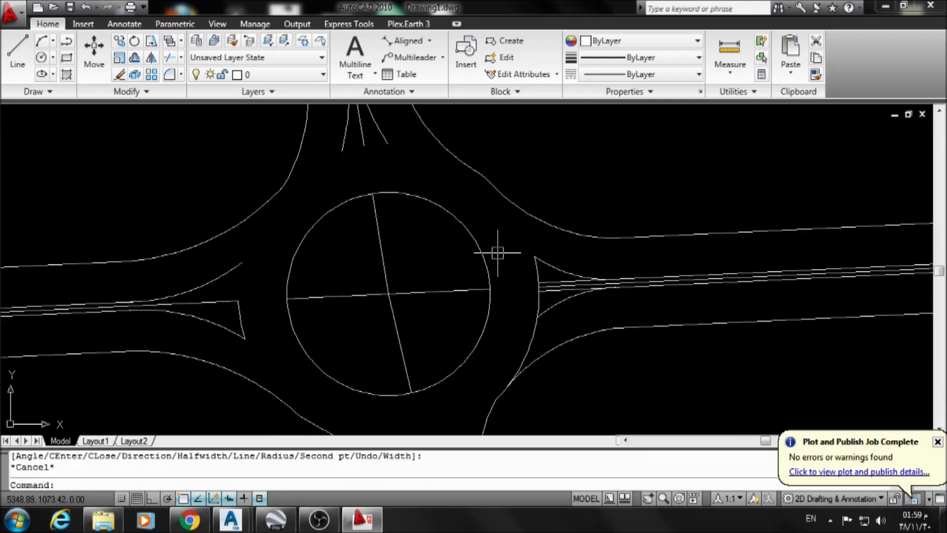
{"action": "scroll", "coordinate": [422, 308], "scroll_direction": "up", "scroll_amount": 1}
{"action": "scroll", "coordinate": [440, 214], "scroll_direction": "down", "scroll_amount": 1}
{"action": "scroll", "coordinate": [416, 275], "scroll_direction": "up", "scroll_amount": 1}
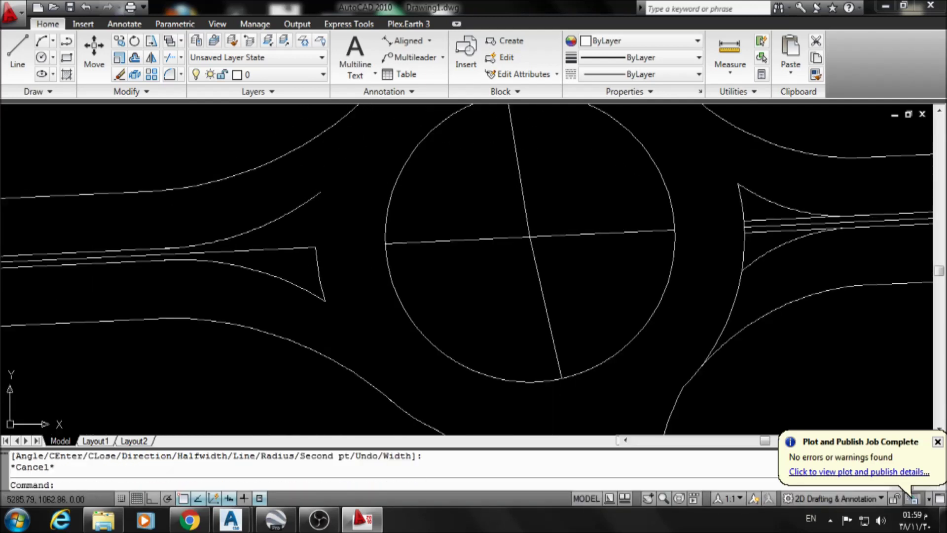
{"action": "scroll", "coordinate": [321, 222], "scroll_direction": "up", "scroll_amount": 1}
- Try moving the end point of the arc at the left island's tip, then cancel
{"action": "left_click", "coordinate": [316, 245]}
{"action": "left_click", "coordinate": [314, 249]}
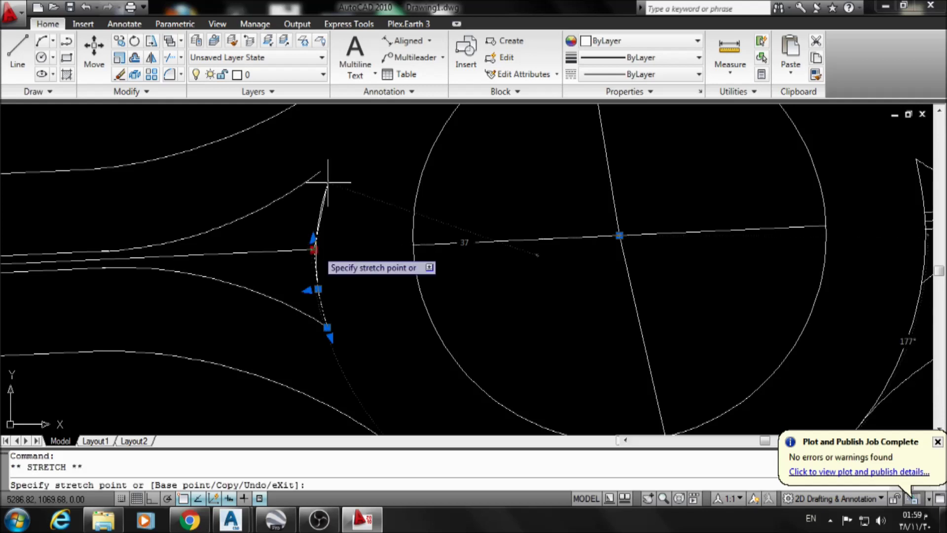
{"action": "left_click", "coordinate": [323, 173]}
{"action": "key", "text": "Escape"}
{"action": "scroll", "coordinate": [413, 220], "scroll_direction": "down", "scroll_amount": 5}
{"action": "scroll", "coordinate": [402, 194], "scroll_direction": "up", "scroll_amount": 2}
{"action": "scroll", "coordinate": [391, 244], "scroll_direction": "up", "scroll_amount": 2}
{"action": "scroll", "coordinate": [392, 243], "scroll_direction": "up", "scroll_amount": 4}
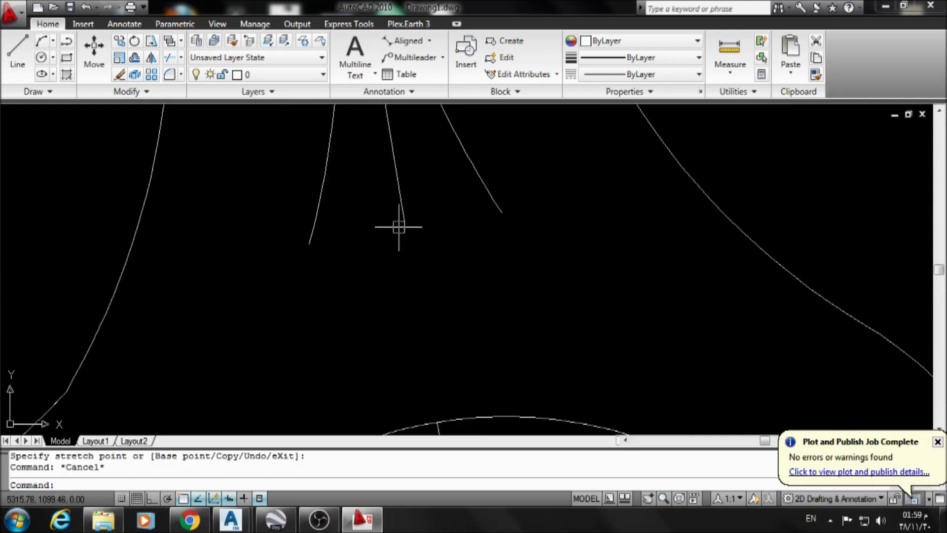
- Draw a three-point arc joining the left island line's end to the right line's end
{"action": "type", "text": "rc"}
{"action": "key", "text": "Return"}
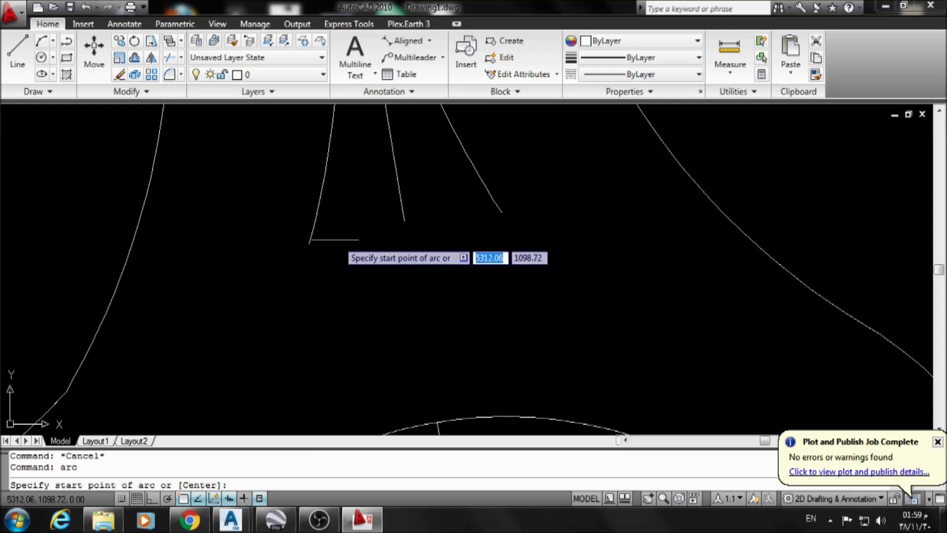
{"action": "left_click", "coordinate": [310, 243]}
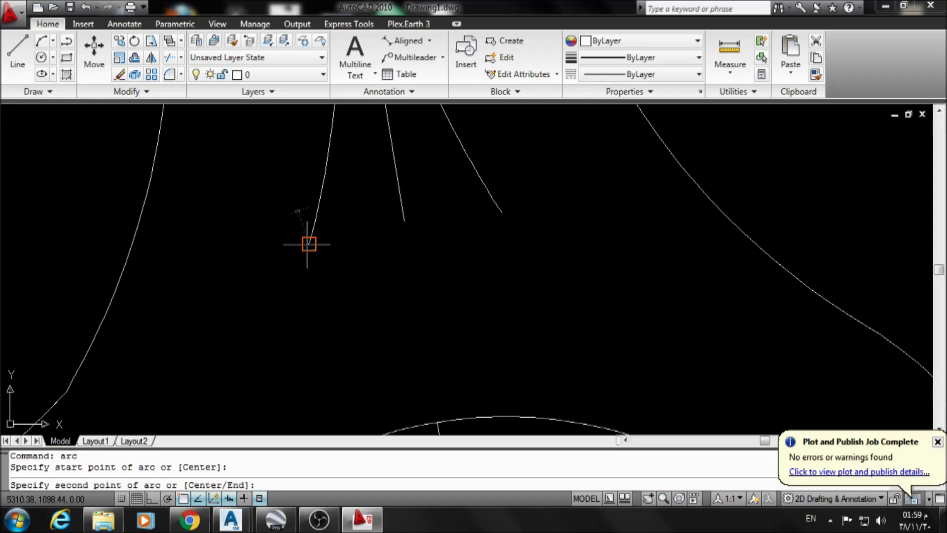
{"action": "left_click", "coordinate": [404, 221]}
{"action": "left_click", "coordinate": [501, 211]}
{"action": "key", "text": "Escape"}
{"action": "scroll", "coordinate": [501, 239], "scroll_direction": "down", "scroll_amount": 5}
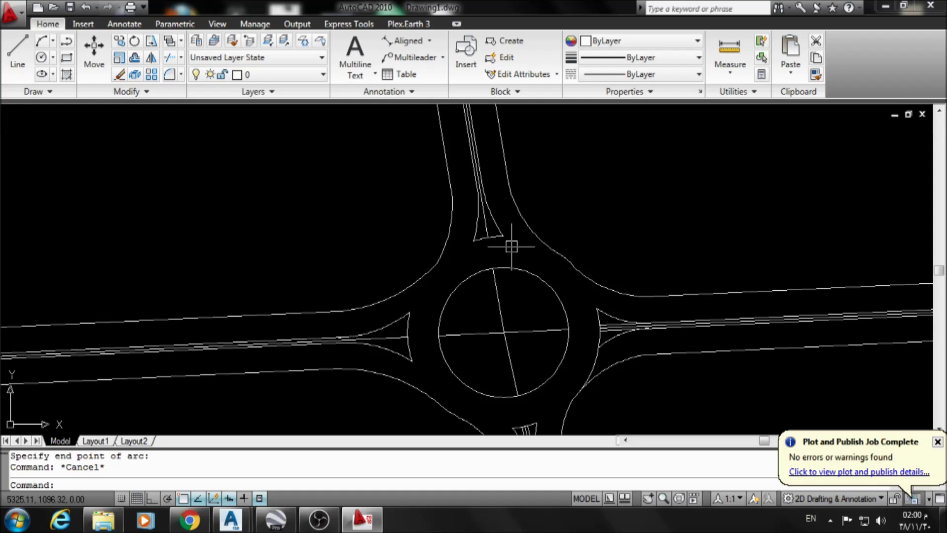
{"action": "scroll", "coordinate": [415, 212], "scroll_direction": "up", "scroll_amount": 2}
{"action": "key", "text": "Escape"}
{"action": "scroll", "coordinate": [468, 281], "scroll_direction": "up", "scroll_amount": 3}
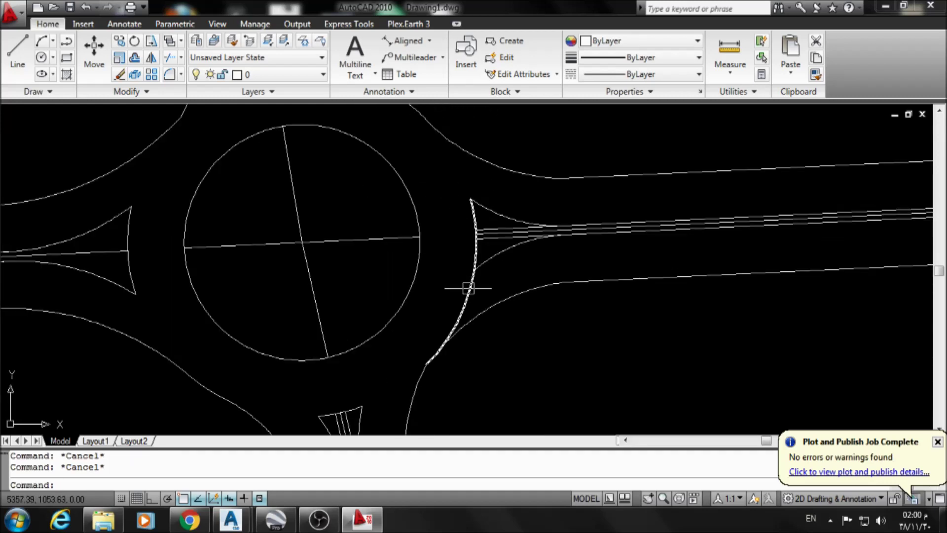
{"action": "type", "text": "tr"}
{"action": "key", "text": "Return"}
{"action": "key", "text": "Return"}
{"action": "key", "text": "Escape"}
{"action": "scroll", "coordinate": [441, 260], "scroll_direction": "up", "scroll_amount": 5}
{"action": "key", "text": "Escape"}
{"action": "type", "text": "arc"}
{"action": "key", "text": "Return"}
{"action": "scroll", "coordinate": [421, 292], "scroll_direction": "down", "scroll_amount": 1}
{"action": "key", "text": "Escape"}
{"action": "key", "text": "Escape"}
{"action": "type", "text": "pl"}
{"action": "key", "text": "Return"}
{"action": "left_click", "coordinate": [396, 308]}
{"action": "scroll", "coordinate": [430, 278], "scroll_direction": "up", "scroll_amount": 3}
{"action": "type", "text": "a"}
{"action": "key", "text": "Return"}
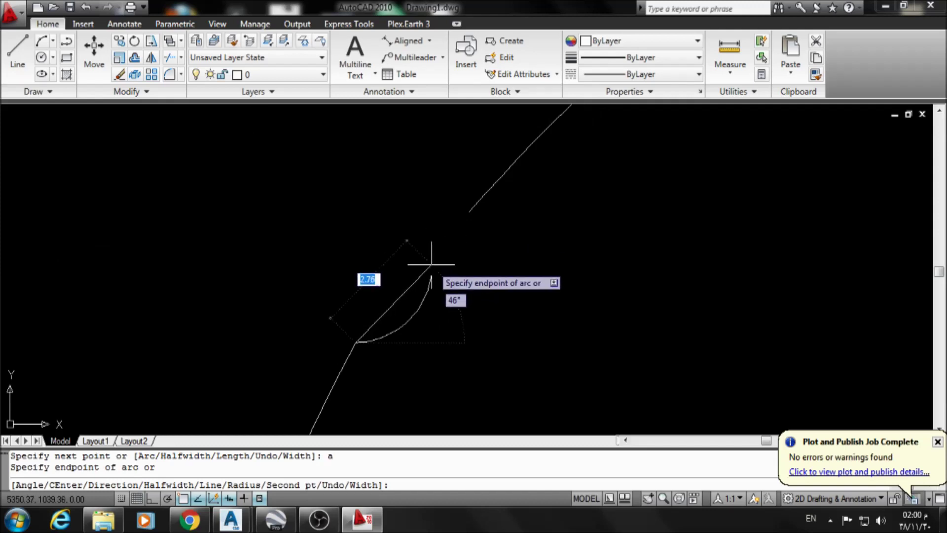
{"action": "type", "text": "s"}
{"action": "key", "text": "Return"}
{"action": "left_click", "coordinate": [408, 267]}
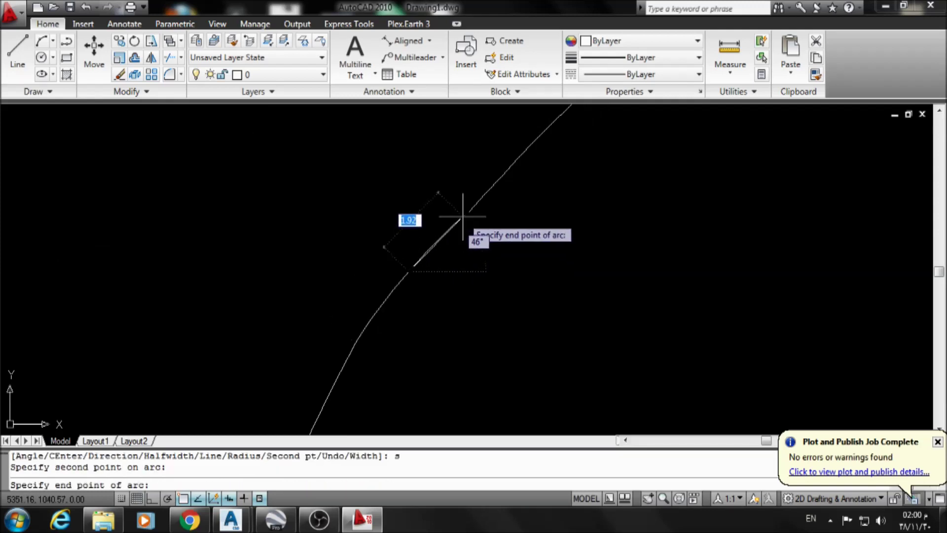
{"action": "key", "text": "Escape"}
{"action": "scroll", "coordinate": [523, 265], "scroll_direction": "down", "scroll_amount": 5}
{"action": "mouse_move", "coordinate": [523, 266]}
{"action": "middle_mouse_down"}
{"action": "mouse_move", "coordinate": [565, 260]}
{"action": "mouse_move", "coordinate": [563, 378]}
{"action": "middle_mouse_up"}
{"action": "scroll", "coordinate": [549, 245], "scroll_direction": "down", "scroll_amount": 2}
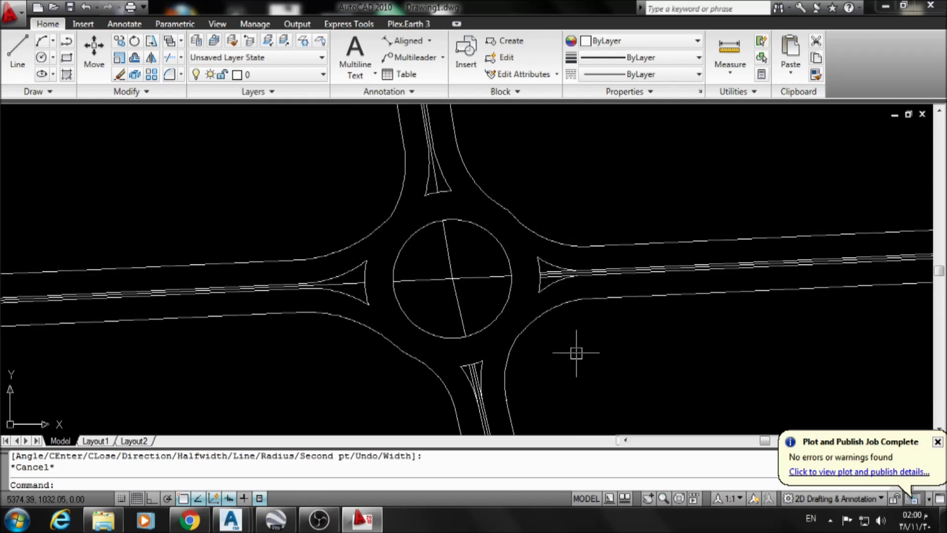
{"action": "middle_click_drag", "start_coordinate": [270, 299], "coordinate": [312, 298]}
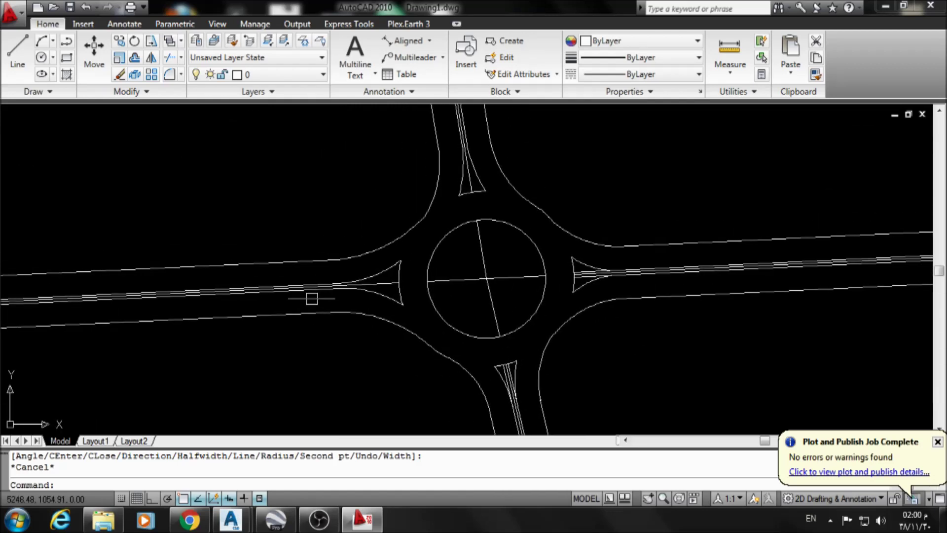
{"action": "type", "text": "l"}
{"action": "key", "text": "Return"}
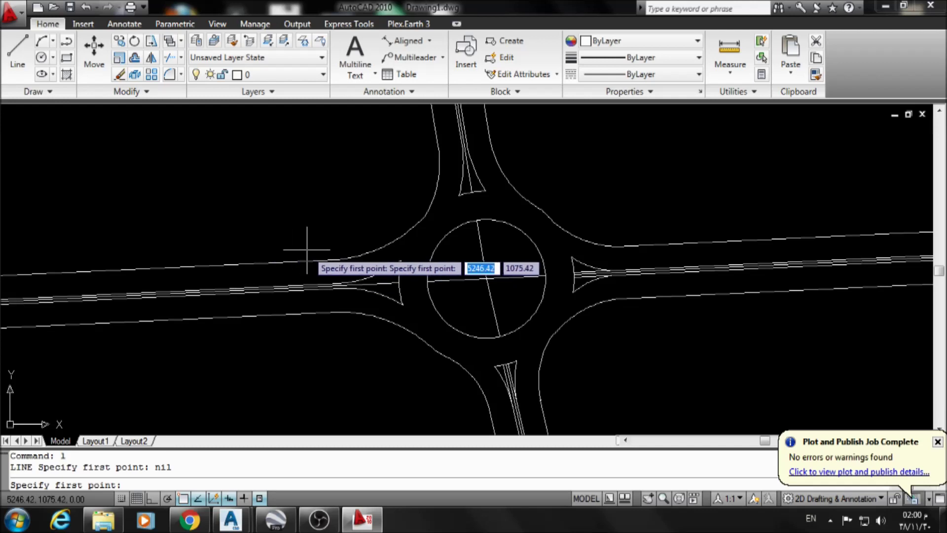
- Draw cross lines over the left and top approach roads
{"action": "left_click", "coordinate": [306, 251]}
{"action": "left_click", "coordinate": [303, 338]}
{"action": "key", "text": "Return"}
{"action": "middle_click_drag", "start_coordinate": [339, 233], "coordinate": [330, 278]}
{"action": "type", "text": "l"}
{"action": "key", "text": "Return"}
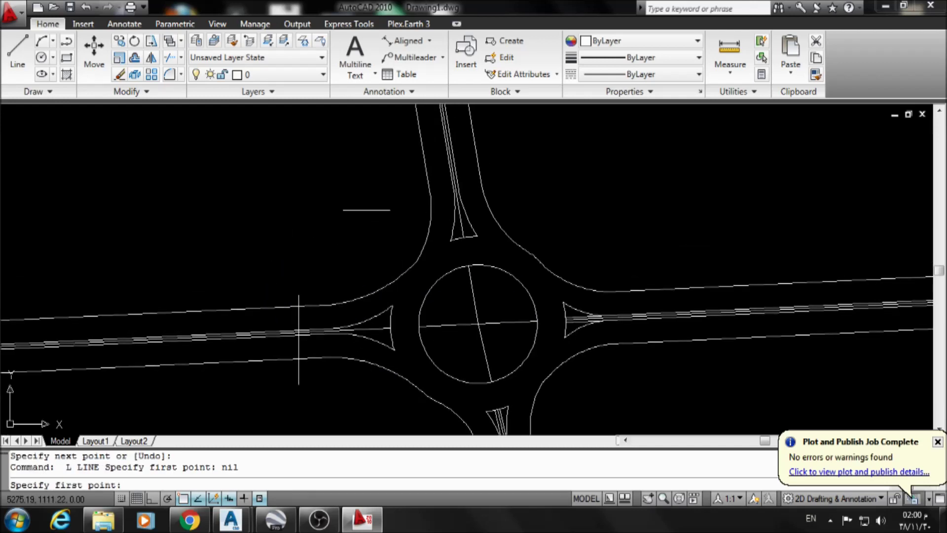
{"action": "left_click", "coordinate": [380, 176]}
{"action": "left_click", "coordinate": [512, 145]}
{"action": "key", "text": "Return"}
- Draw cross lines over the right and bottom approach roads
{"action": "type", "text": "l"}
{"action": "key", "text": "Return"}
{"action": "left_click", "coordinate": [637, 290]}
{"action": "left_click", "coordinate": [644, 370]}
{"action": "middle_click_drag", "start_coordinate": [635, 376], "coordinate": [607, 260]}
{"action": "key", "text": "Return"}
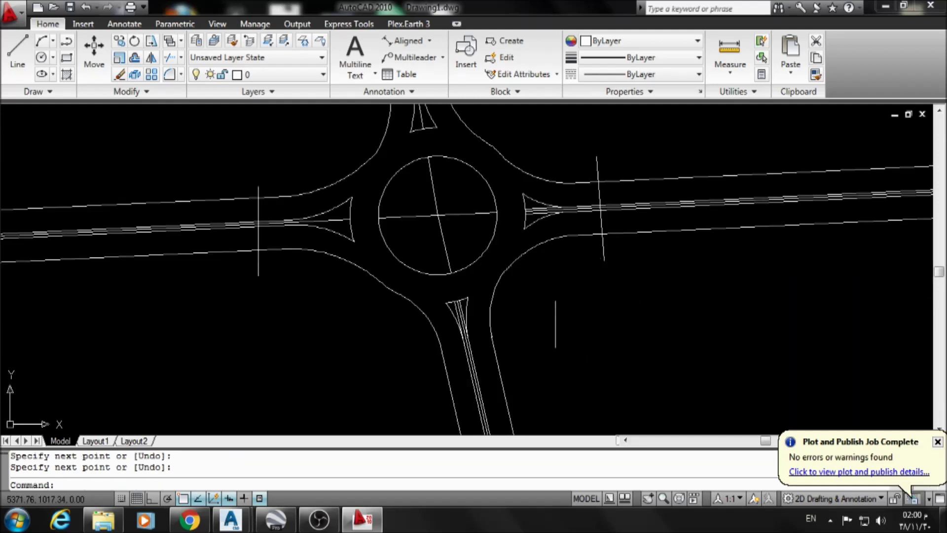
{"action": "type", "text": "l"}
{"action": "key", "text": "Return"}
{"action": "left_click", "coordinate": [525, 347]}
{"action": "left_click", "coordinate": [421, 368]}
{"action": "key", "text": "Return"}
- Trim away the road ends beyond the bottom, left and right cross lines
{"action": "type", "text": "tr"}
{"action": "key", "text": "Return"}
{"action": "key", "text": "Return"}
{"action": "left_click", "coordinate": [520, 364]}
{"action": "left_click", "coordinate": [431, 385]}
{"action": "left_click", "coordinate": [212, 180]}
{"action": "left_click", "coordinate": [180, 274]}
{"action": "left_click", "coordinate": [668, 151]}
{"action": "left_click", "coordinate": [639, 242]}
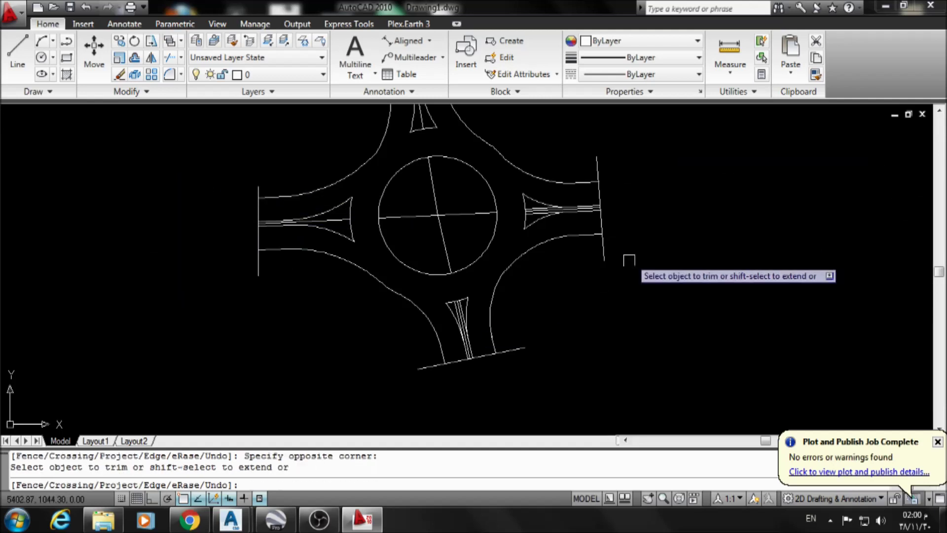
{"action": "scroll", "coordinate": [522, 218], "scroll_direction": "down", "scroll_amount": 2}
{"action": "scroll", "coordinate": [425, 208], "scroll_direction": "down", "scroll_amount": 3}
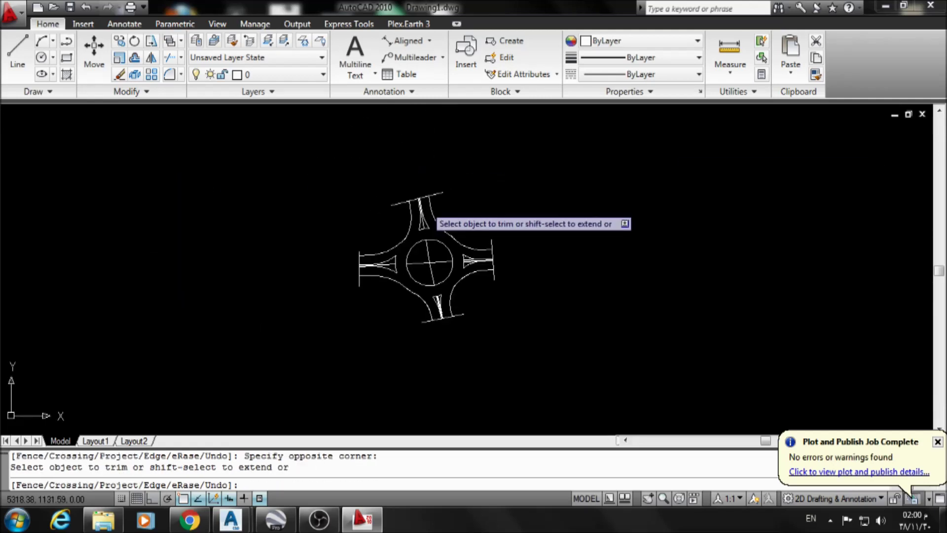
{"action": "scroll", "coordinate": [464, 269], "scroll_direction": "up", "scroll_amount": 2}
{"action": "scroll", "coordinate": [444, 237], "scroll_direction": "up", "scroll_amount": 2}
{"action": "key", "text": "Escape"}
- Erase the crossing guide lines inside the central circle
{"action": "scroll", "coordinate": [490, 273], "scroll_direction": "up", "scroll_amount": 2}
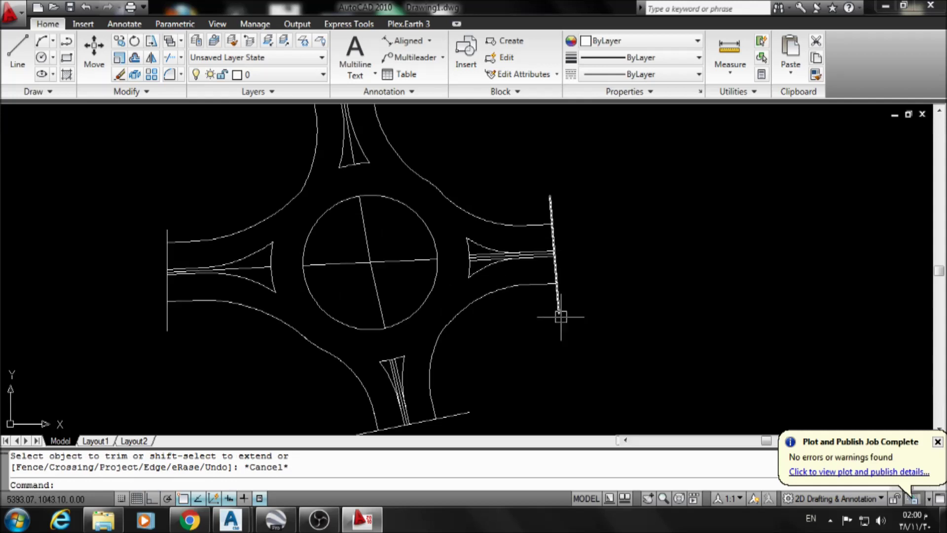
{"action": "middle_click_drag", "start_coordinate": [561, 317], "coordinate": [575, 318]}
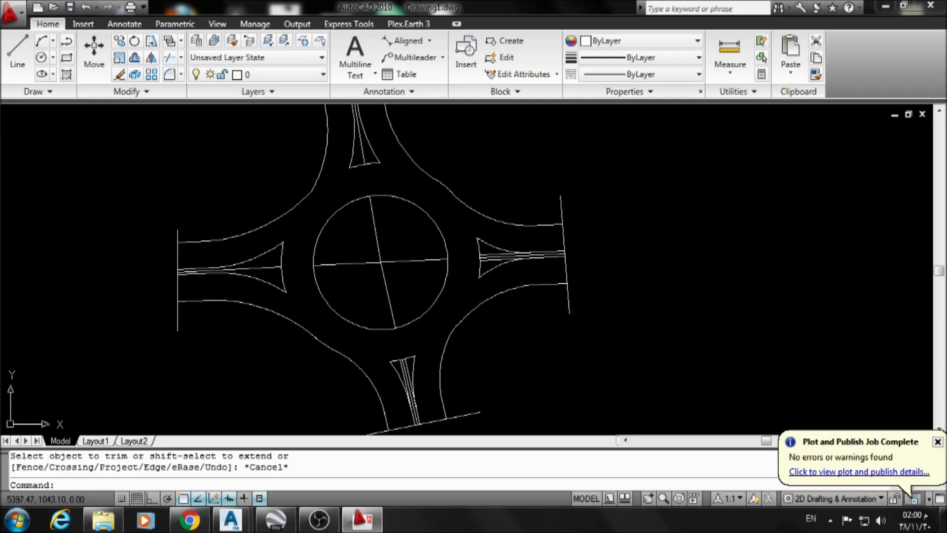
{"action": "scroll", "coordinate": [583, 317], "scroll_direction": "down", "scroll_amount": 1}
{"action": "scroll", "coordinate": [615, 320], "scroll_direction": "down", "scroll_amount": 1}
{"action": "scroll", "coordinate": [614, 318], "scroll_direction": "up", "scroll_amount": 1}
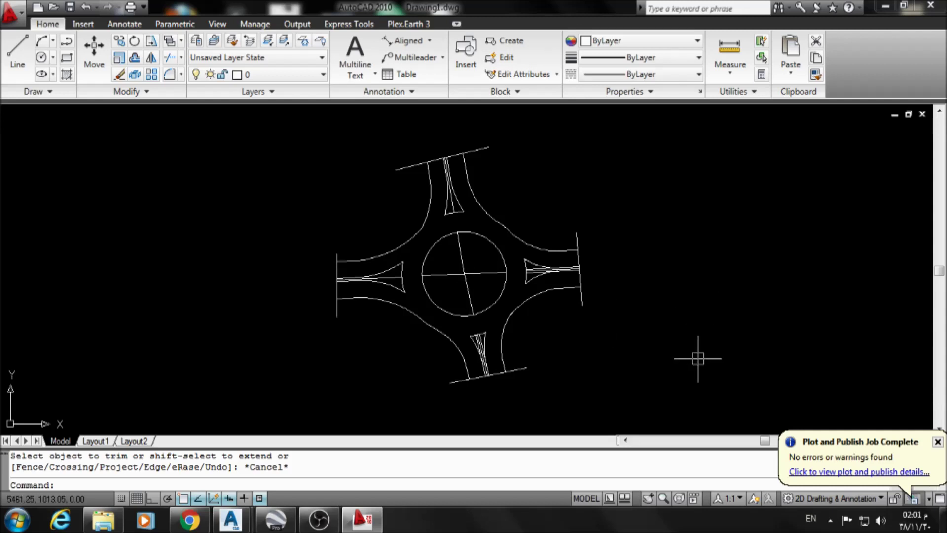
{"action": "key", "text": "Escape"}
{"action": "type", "text": "e"}
{"action": "key", "text": "Return"}
{"action": "left_click", "coordinate": [489, 270]}
{"action": "key", "text": "Return"}
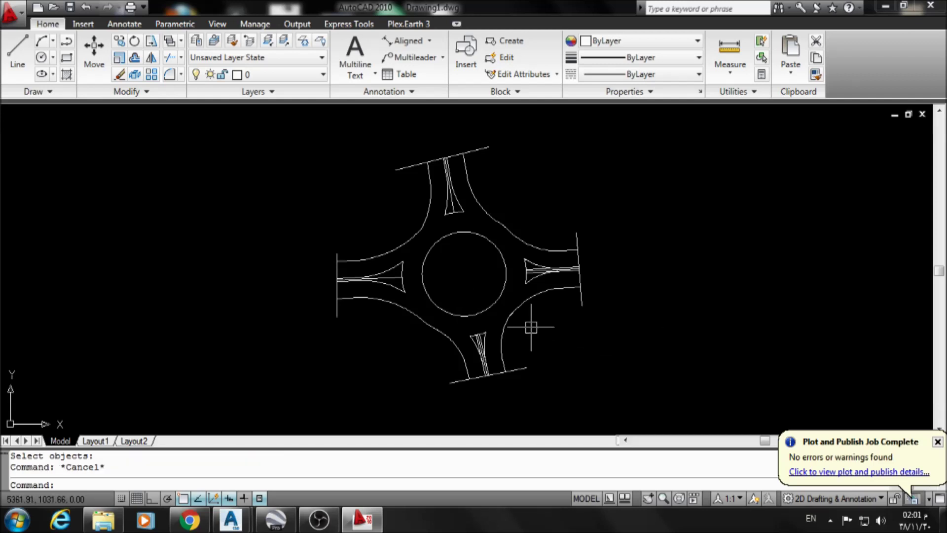
- Erase two inner lines of the right splitter island, then undo that erasure
{"action": "type", "text": "e"}
{"action": "key", "text": "Return"}
{"action": "scroll", "coordinate": [531, 315], "scroll_direction": "up", "scroll_amount": 4}
{"action": "scroll", "coordinate": [522, 232], "scroll_direction": "up", "scroll_amount": 1}
{"action": "left_click", "coordinate": [510, 253]}
{"action": "left_click", "coordinate": [520, 245]}
{"action": "key", "text": "Return"}
{"action": "key", "text": "Return"}
{"action": "key", "text": "Escape"}
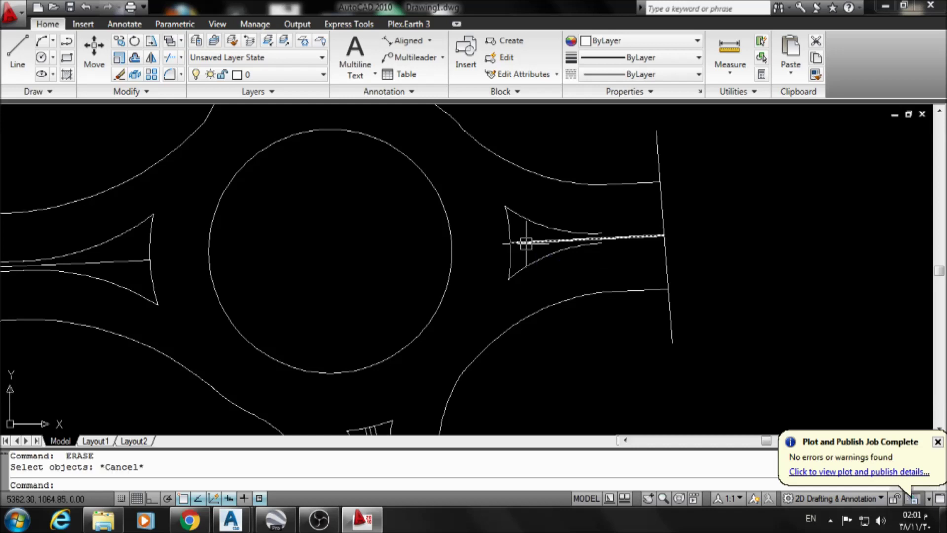
{"action": "key", "text": "ctrl+z"}
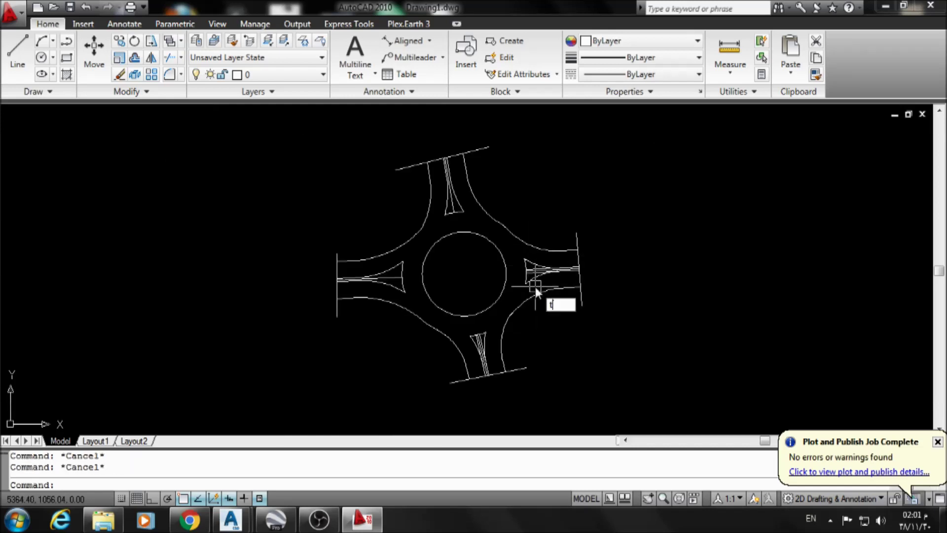
- Run a trim using every object as a cutting edge around the islands
{"action": "type", "text": "r"}
{"action": "key", "text": "Return"}
{"action": "key", "text": "Return"}
{"action": "scroll", "coordinate": [534, 286], "scroll_direction": "up", "scroll_amount": 8}
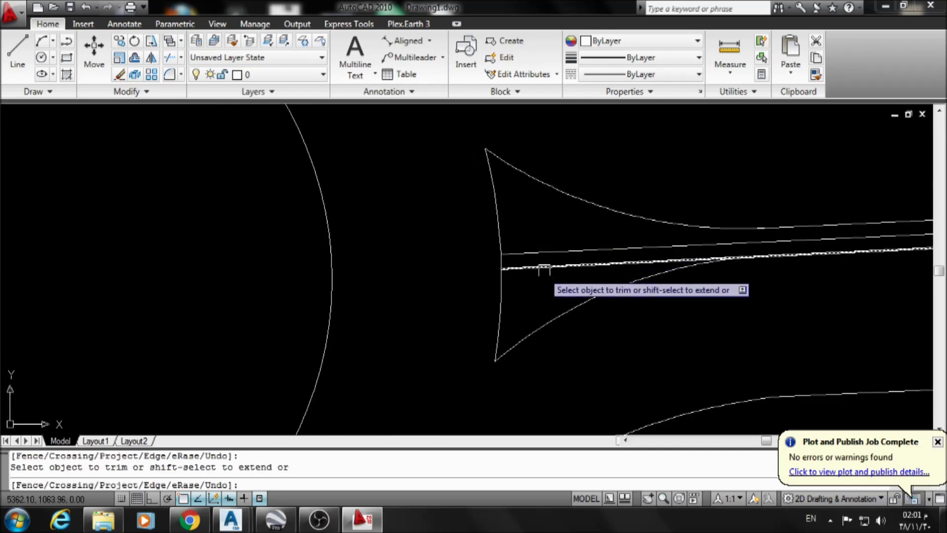
{"action": "scroll", "coordinate": [543, 268], "scroll_direction": "down", "scroll_amount": 5}
{"action": "scroll", "coordinate": [402, 312], "scroll_direction": "up", "scroll_amount": 2}
{"action": "scroll", "coordinate": [348, 321], "scroll_direction": "down", "scroll_amount": 2}
{"action": "middle_click_drag", "start_coordinate": [409, 434], "coordinate": [409, 292]}
{"action": "scroll", "coordinate": [484, 263], "scroll_direction": "up", "scroll_amount": 2}
{"action": "scroll", "coordinate": [464, 265], "scroll_direction": "up", "scroll_amount": 2}
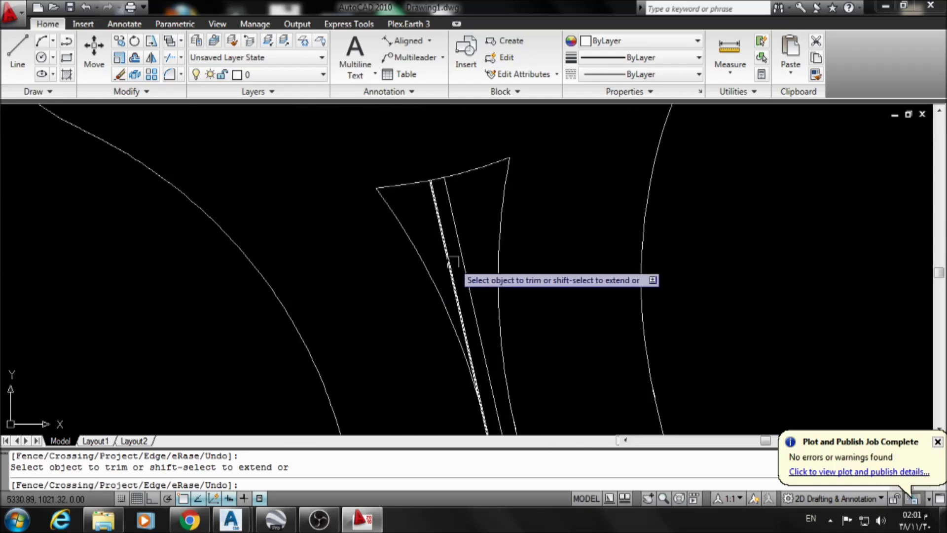
{"action": "key", "text": "Return"}
{"action": "key", "text": "Escape"}
- Erase the bottom island's inner line and the right, left and top island centre lines
{"action": "type", "text": "e"}
{"action": "key", "text": "Return"}
{"action": "left_click", "coordinate": [461, 258]}
{"action": "middle_click_drag", "start_coordinate": [461, 258], "coordinate": [460, 386]}
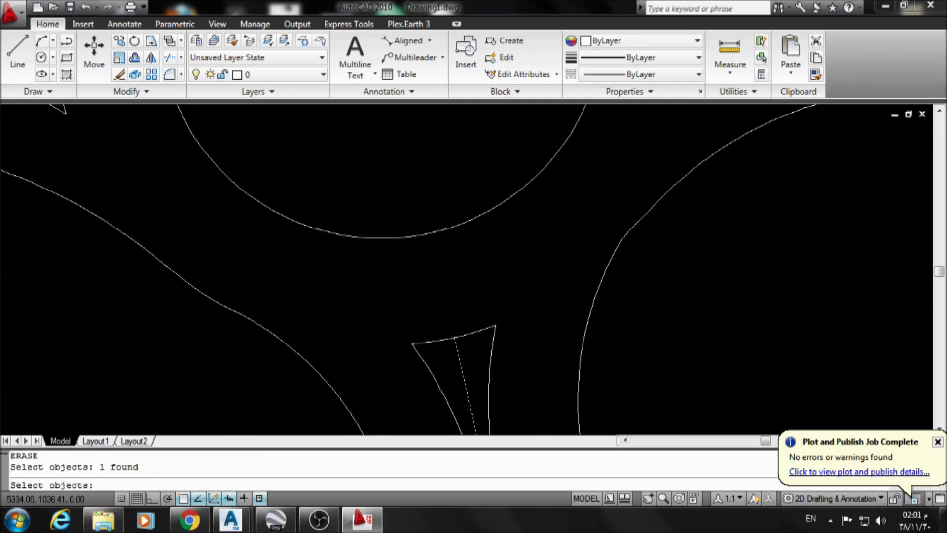
{"action": "scroll", "coordinate": [535, 328], "scroll_direction": "down", "scroll_amount": 4}
{"action": "left_click", "coordinate": [619, 195]}
{"action": "left_click", "coordinate": [335, 211]}
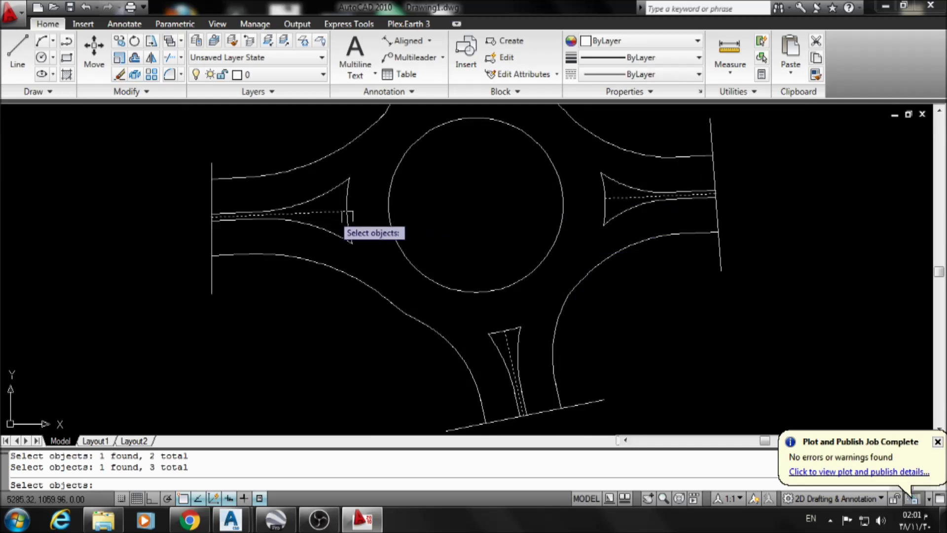
{"action": "middle_click_drag", "start_coordinate": [335, 211], "coordinate": [343, 351]}
{"action": "left_click", "coordinate": [458, 192]}
{"action": "key", "text": "Return"}
{"action": "scroll", "coordinate": [454, 265], "scroll_direction": "down", "scroll_amount": 3}
{"action": "scroll", "coordinate": [473, 268], "scroll_direction": "up", "scroll_amount": 1}
{"action": "key", "text": "Escape"}
{"action": "key", "text": "Escape"}
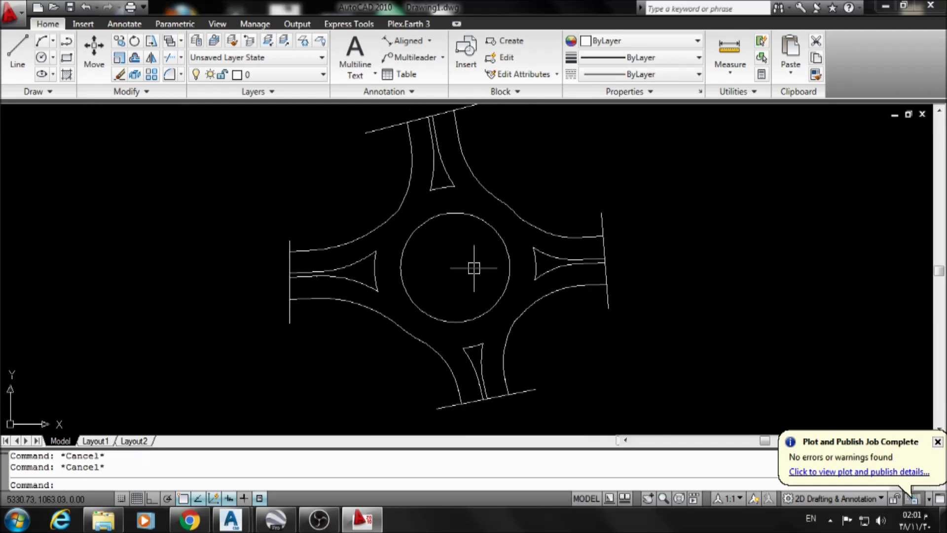
- Offset the central circle 5 units inward to turn the centre into a ring
{"action": "middle_click_drag", "start_coordinate": [513, 311], "coordinate": [490, 320]}
{"action": "type", "text": "o"}
{"action": "key", "text": "Return"}
{"action": "type", "text": "5"}
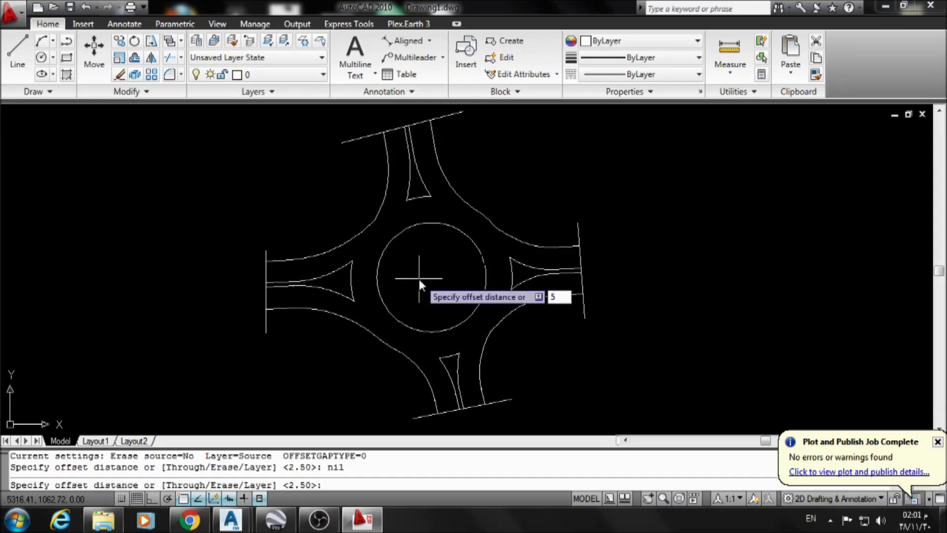
{"action": "key", "text": "Return"}
{"action": "left_click", "coordinate": [393, 240]}
{"action": "left_click", "coordinate": [422, 253]}
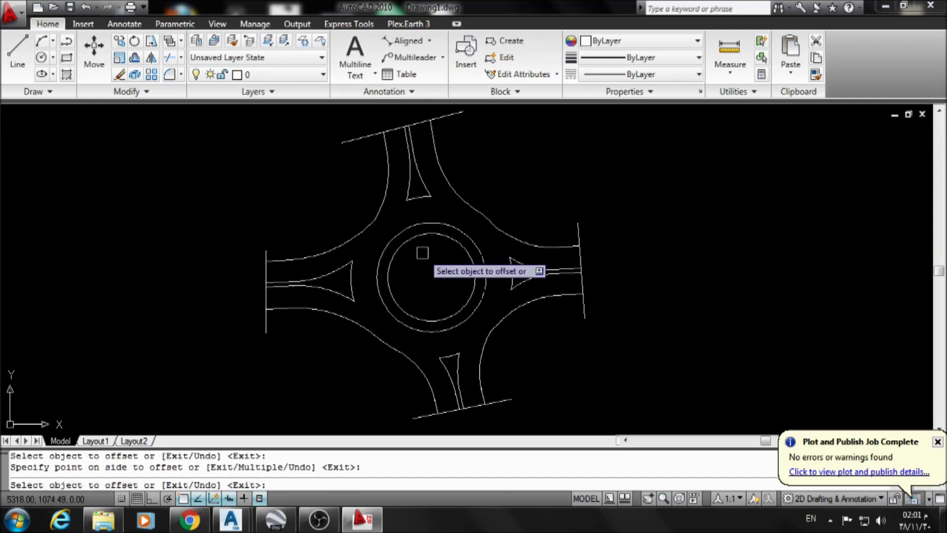
{"action": "key", "text": "Escape"}
{"action": "key", "text": "Escape"}
{"action": "type", "text": "h"}
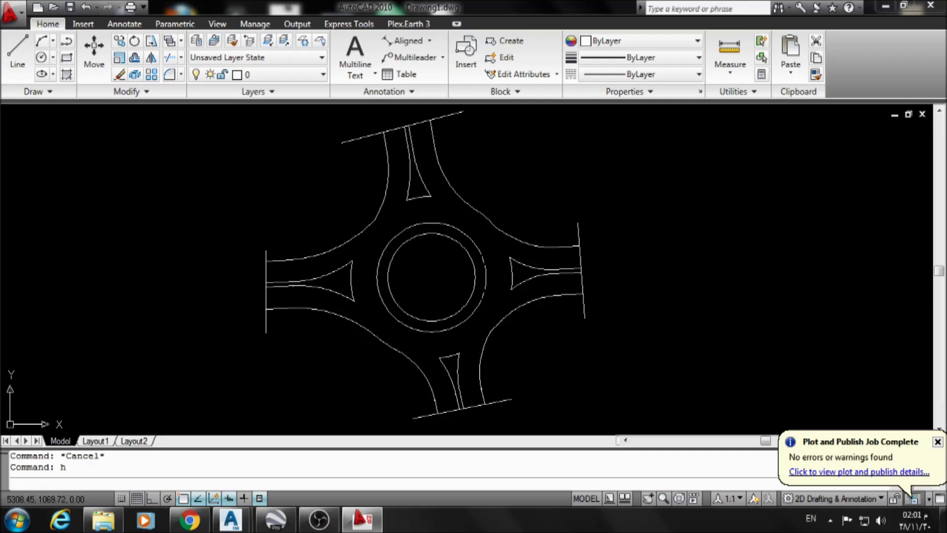
{"action": "key", "text": "Return"}
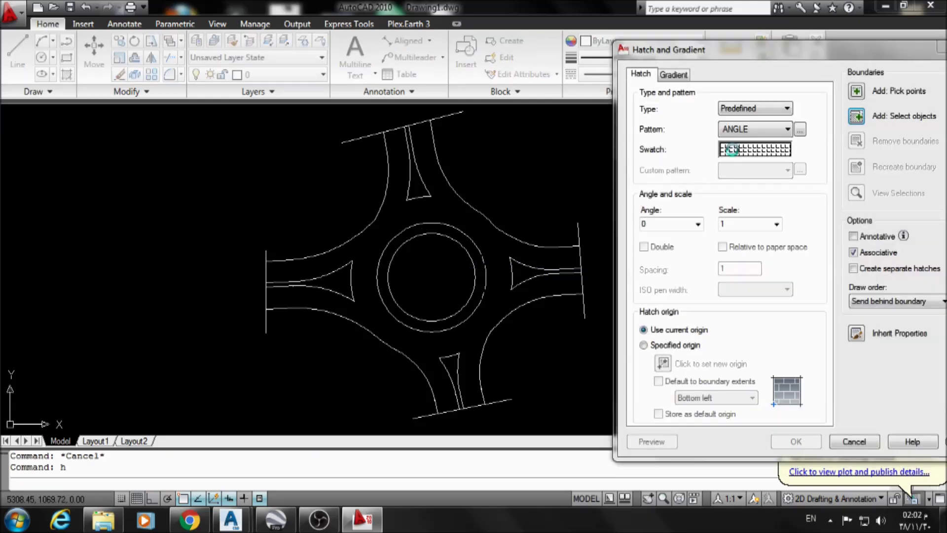
- Hatch the central ring with AR-HBONE, previewing until the scale is 0.01
{"action": "left_click", "coordinate": [729, 150]}
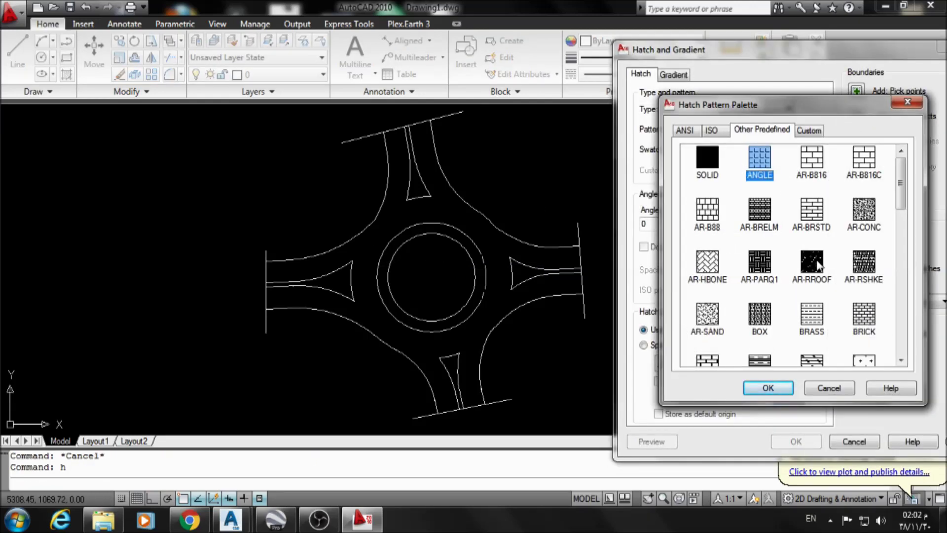
{"action": "left_click", "coordinate": [763, 388]}
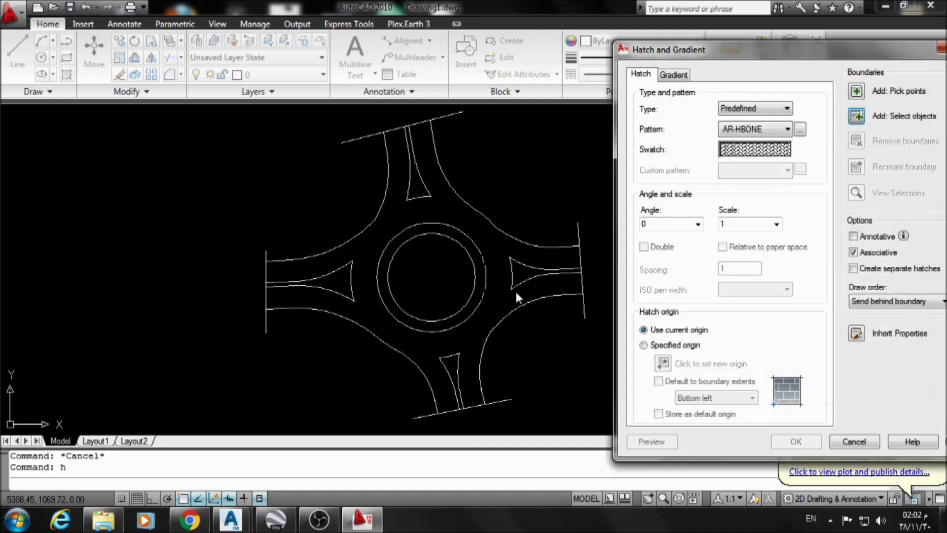
{"action": "left_click", "coordinate": [858, 92]}
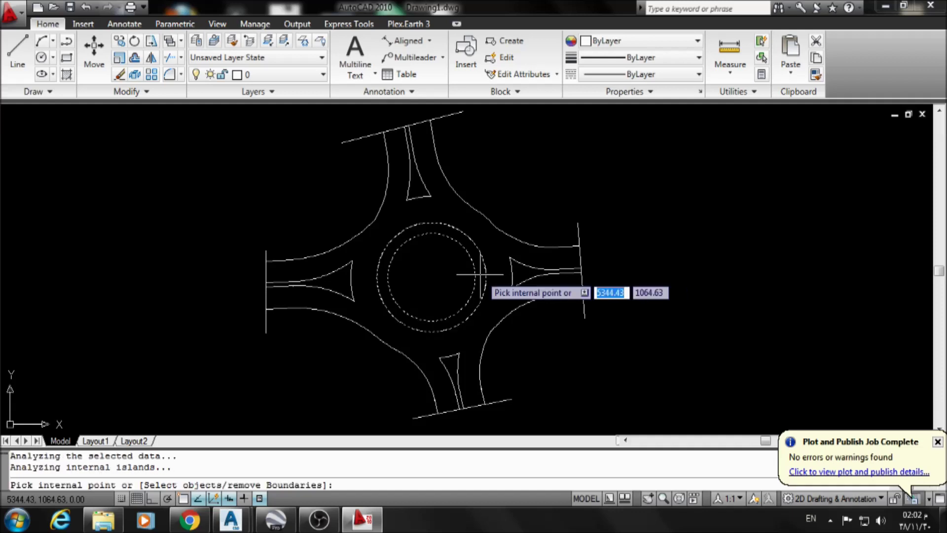
{"action": "key", "text": "Return"}
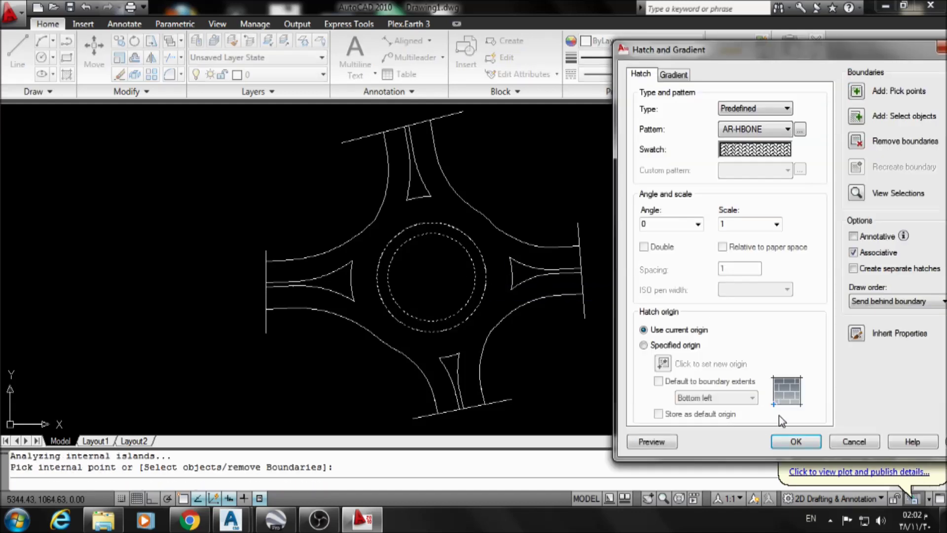
{"action": "left_click", "coordinate": [666, 444]}
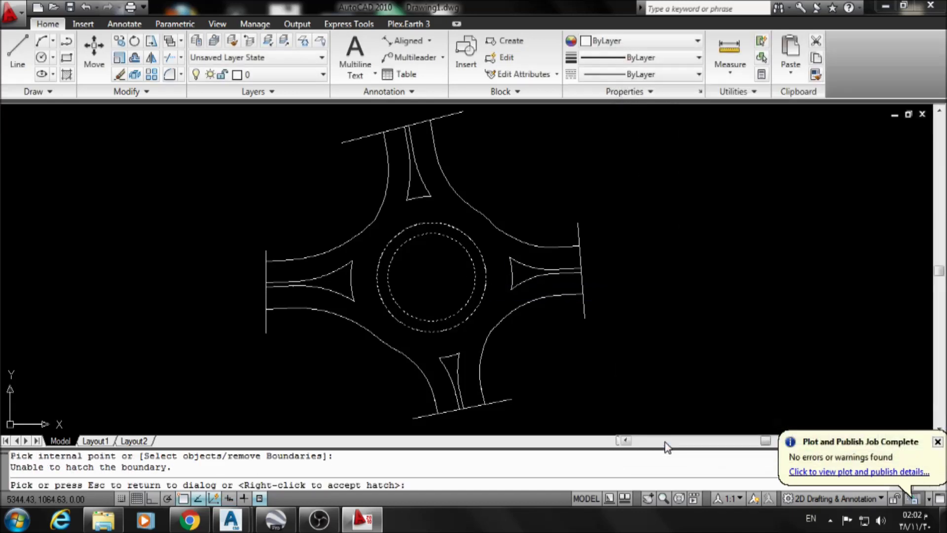
{"action": "left_click", "coordinate": [686, 366]}
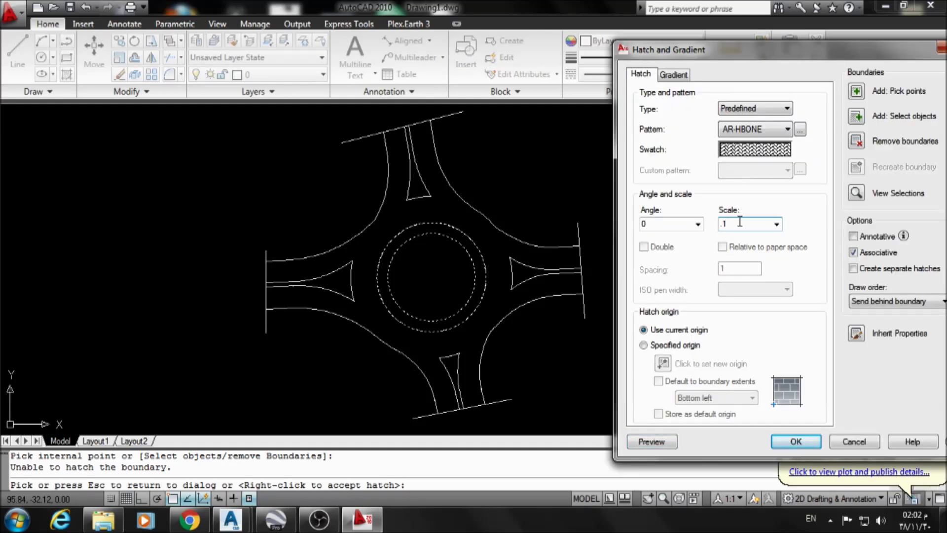
{"action": "left_click", "coordinate": [661, 444]}
{"action": "left_click", "coordinate": [739, 225]}
{"action": "type", "text": ".01"}
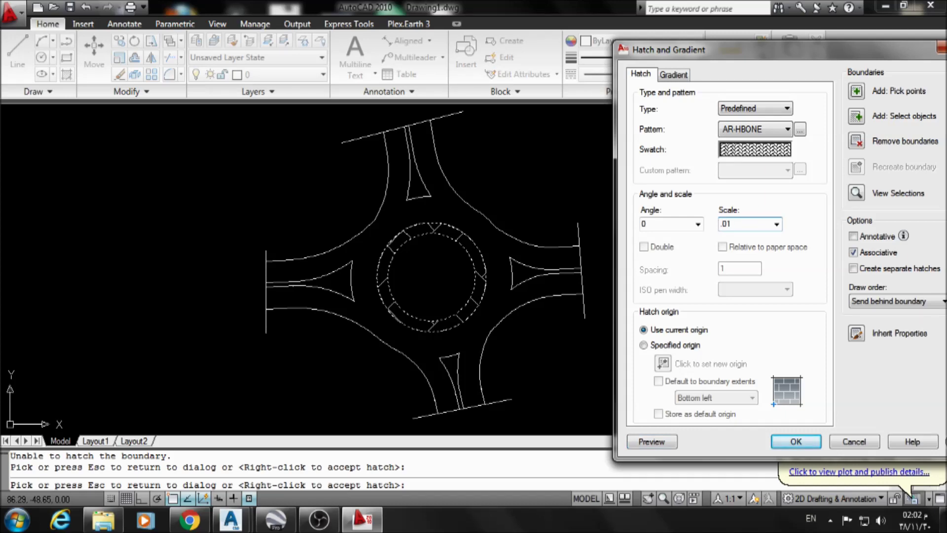
{"action": "left_click", "coordinate": [652, 440]}
{"action": "left_click", "coordinate": [593, 342]}
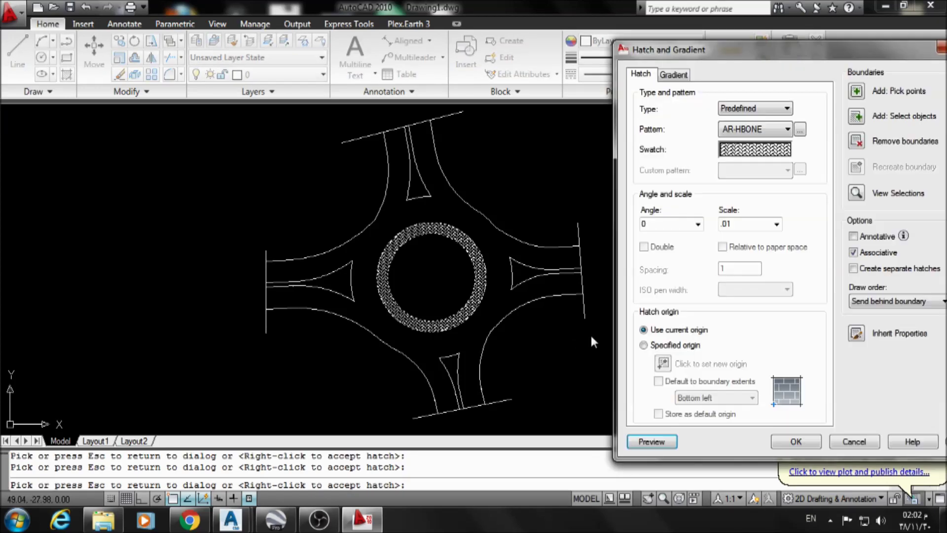
{"action": "left_click", "coordinate": [794, 442]}
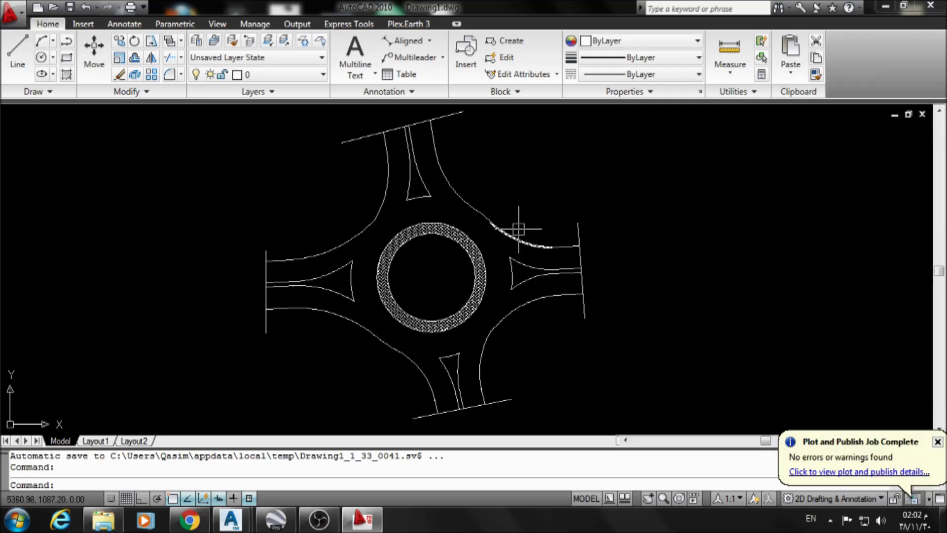
- Hatch the right, top and left splitter islands with the same herringbone pattern, then select that hatch
{"action": "key", "text": "Return"}
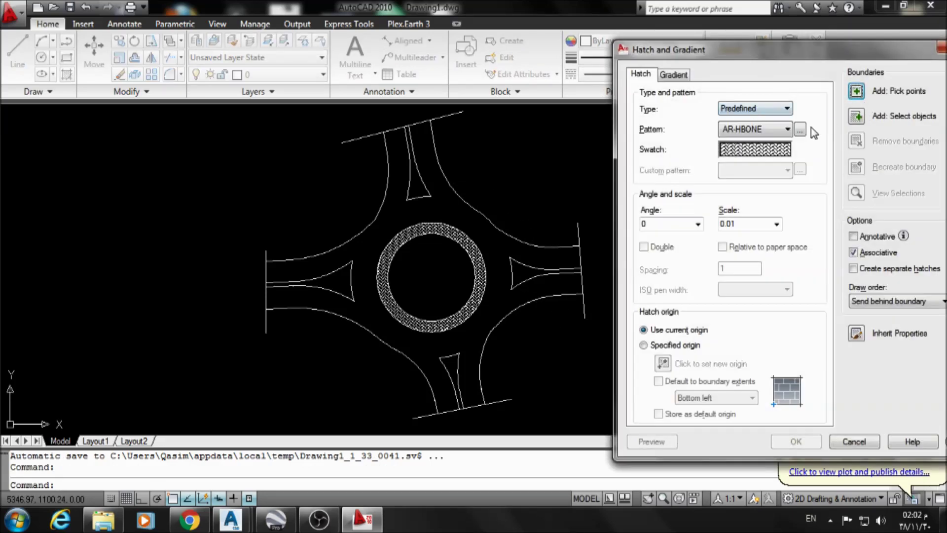
{"action": "left_click", "coordinate": [856, 91]}
{"action": "left_click", "coordinate": [517, 277]}
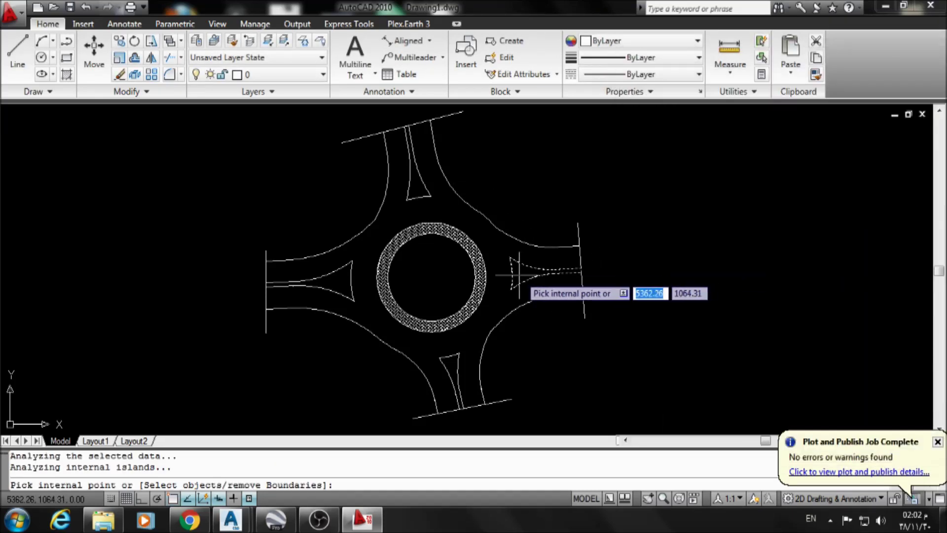
{"action": "left_click", "coordinate": [409, 190]}
{"action": "left_click", "coordinate": [335, 279]}
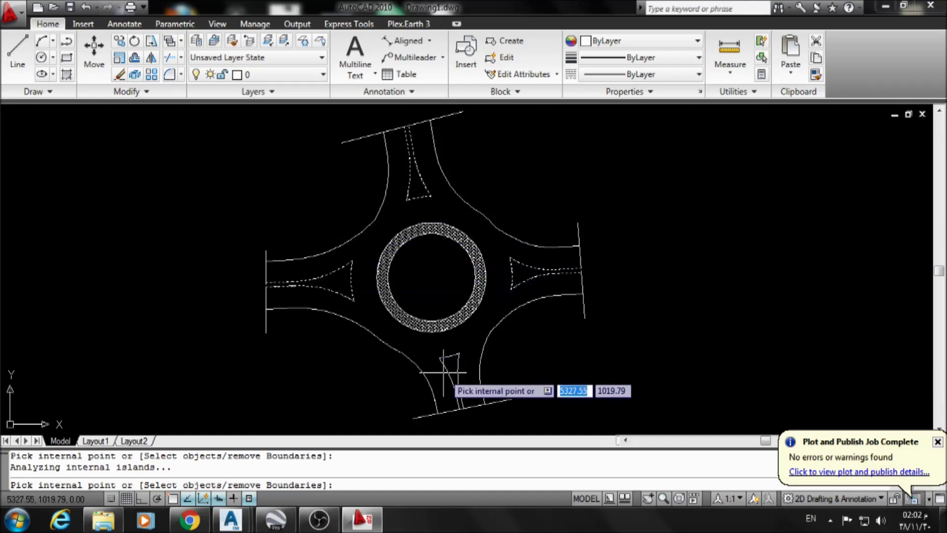
{"action": "key", "text": "Return"}
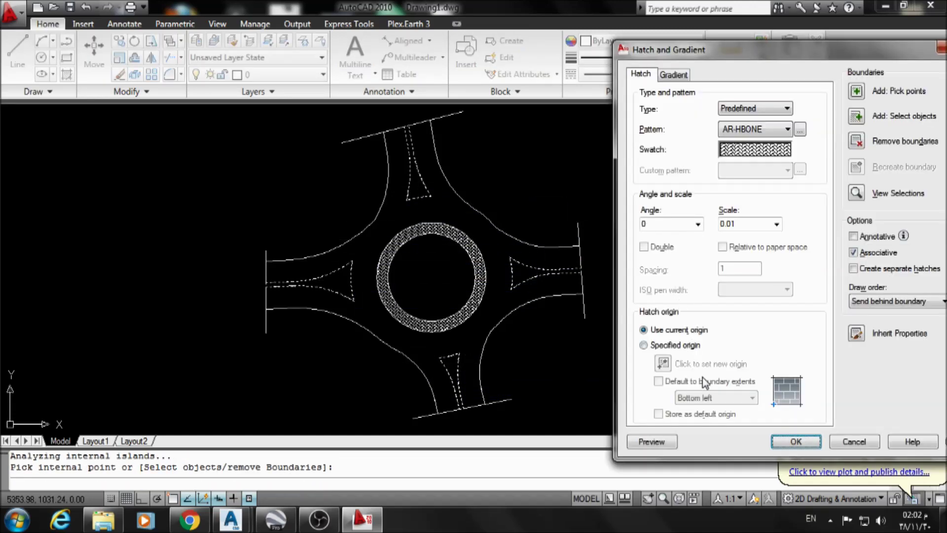
{"action": "left_click", "coordinate": [650, 441]}
{"action": "left_click", "coordinate": [660, 279]}
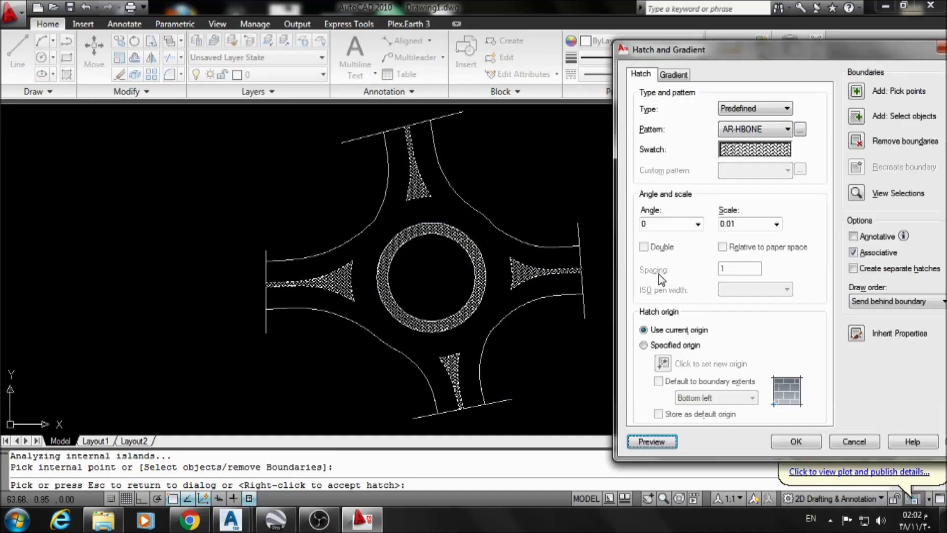
{"action": "left_click", "coordinate": [795, 441]}
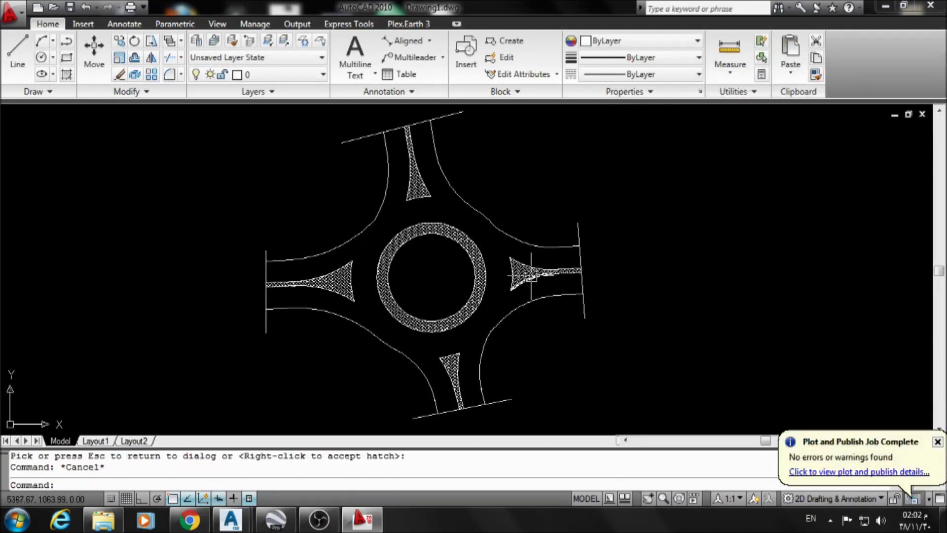
{"action": "left_click", "coordinate": [526, 272]}
{"action": "scroll", "coordinate": [527, 272], "scroll_direction": "up", "scroll_amount": 2}
{"action": "scroll", "coordinate": [523, 270], "scroll_direction": "up", "scroll_amount": 1}
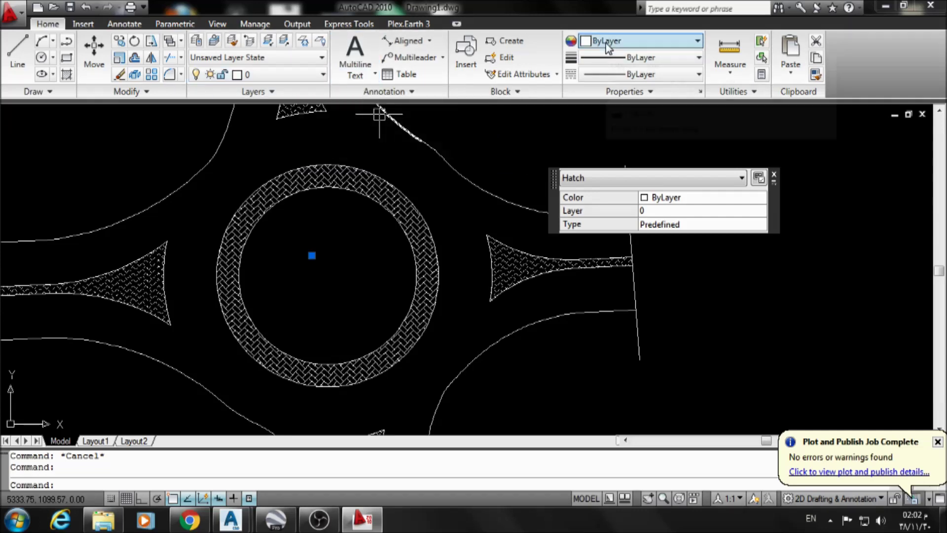
- Set the splitter-island hatch colour to Red
{"action": "left_click", "coordinate": [698, 42]}
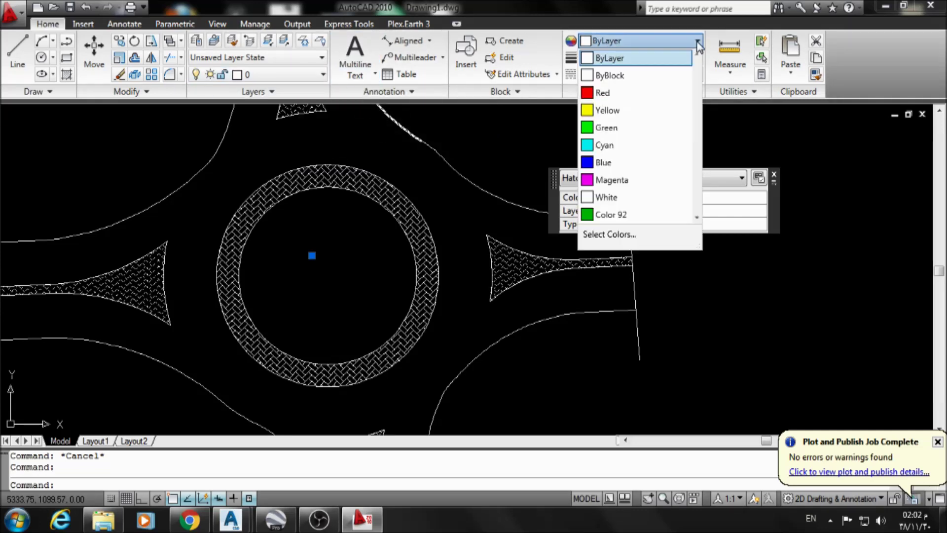
{"action": "left_click", "coordinate": [606, 94]}
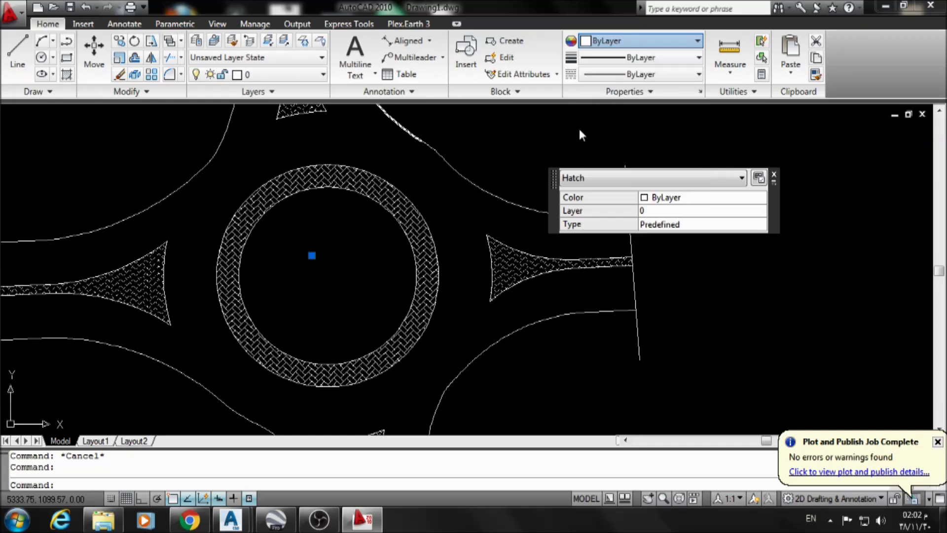
{"action": "scroll", "coordinate": [489, 222], "scroll_direction": "down", "scroll_amount": 2}
{"action": "key", "text": "Escape"}
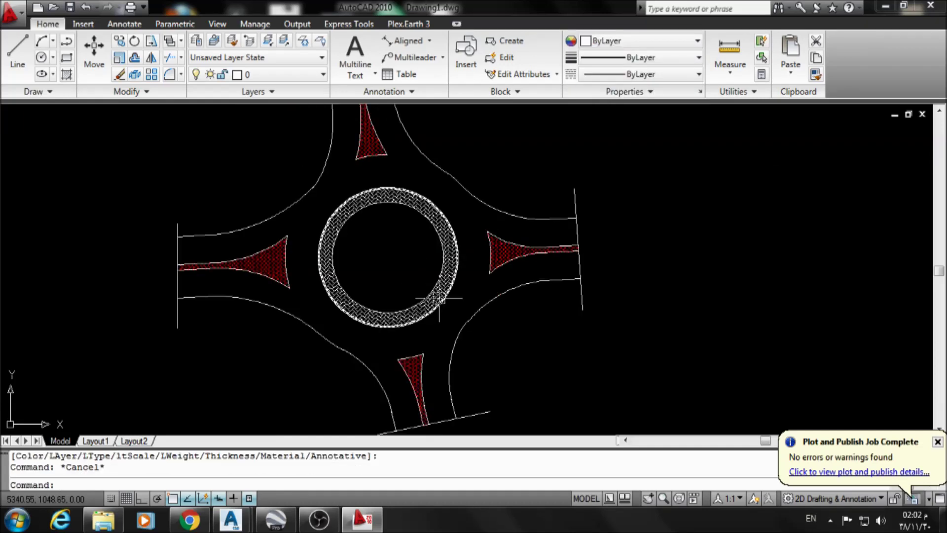
{"action": "scroll", "coordinate": [439, 298], "scroll_direction": "up", "scroll_amount": 2}
- Set the central ring hatch colour to Yellow
{"action": "left_click", "coordinate": [439, 291]}
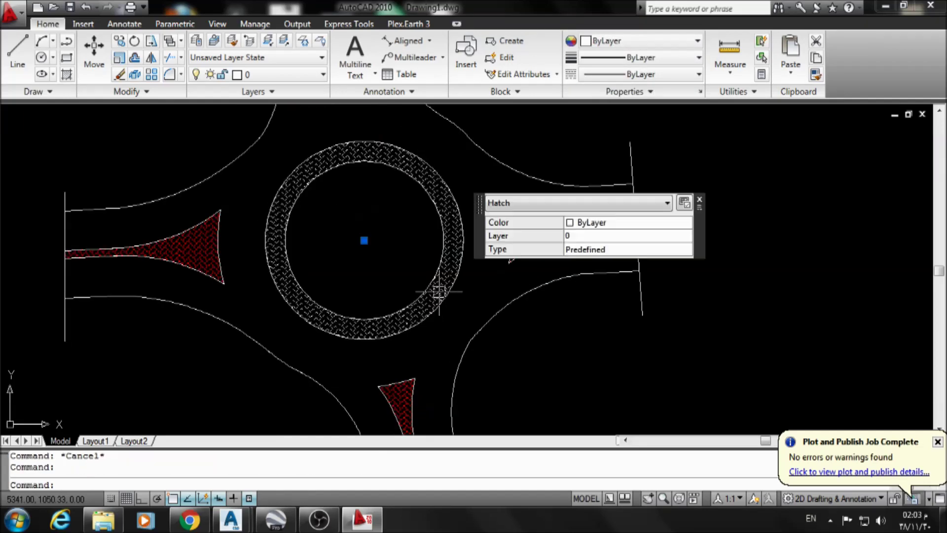
{"action": "left_click", "coordinate": [617, 42]}
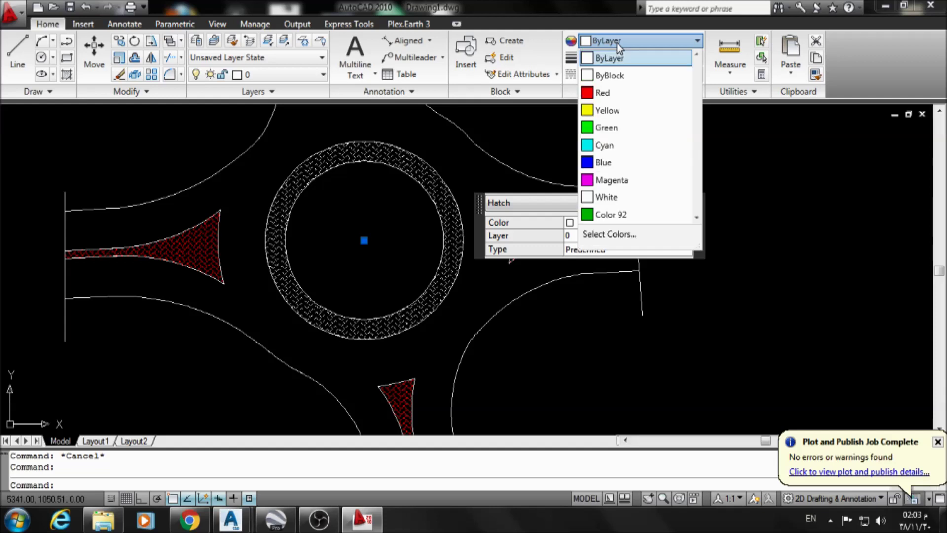
{"action": "left_click", "coordinate": [607, 111]}
{"action": "scroll", "coordinate": [469, 287], "scroll_direction": "down", "scroll_amount": 3}
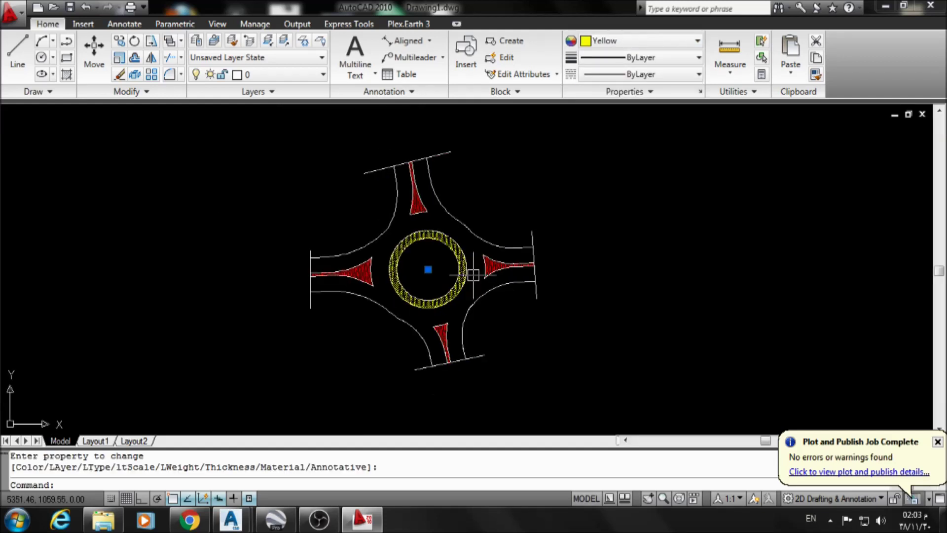
{"action": "key", "text": "Escape"}
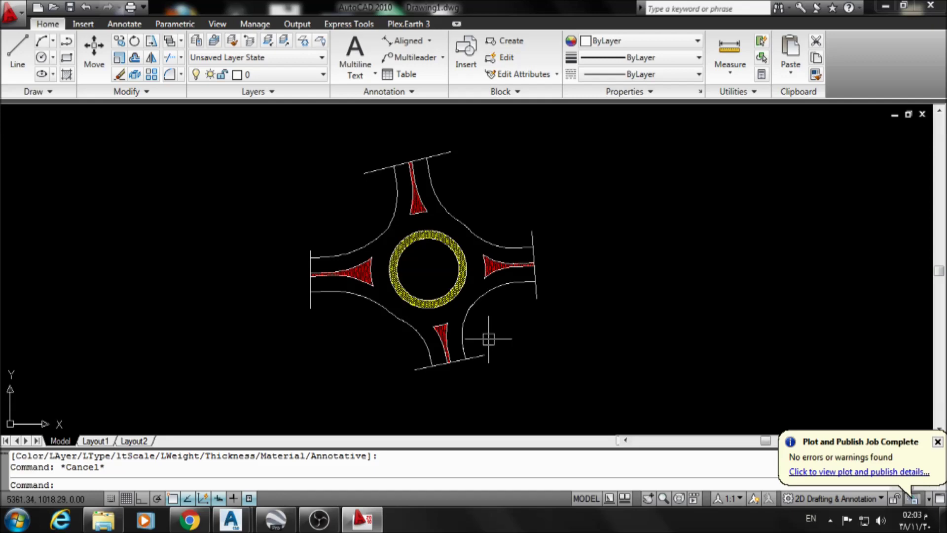